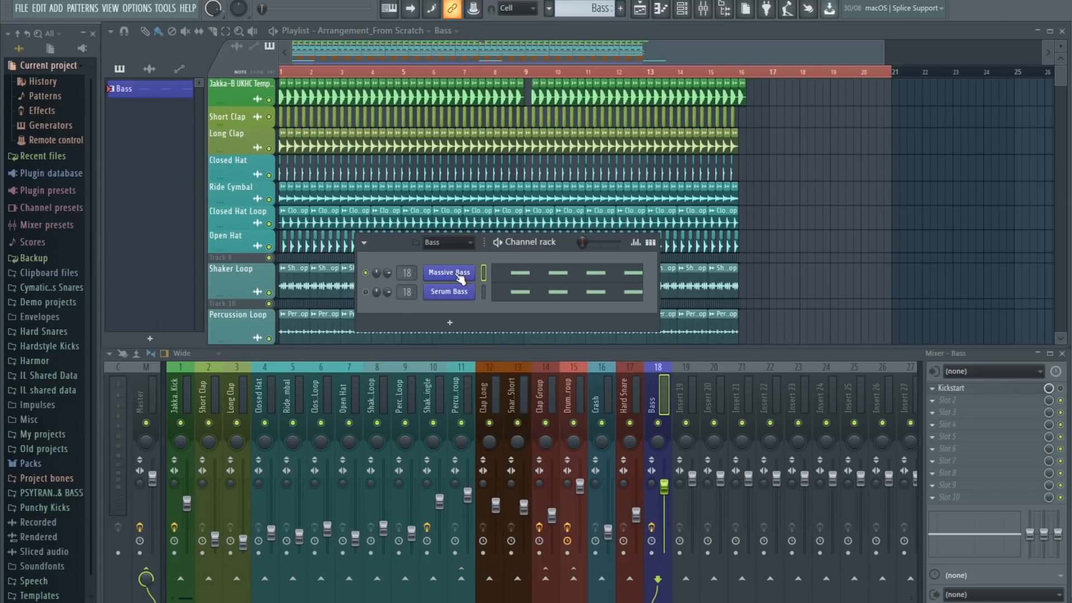
Inspect the initial patches of the Massive Bass and Serum Bass channels.
{"action": "left_click", "coordinate": [459, 276]}
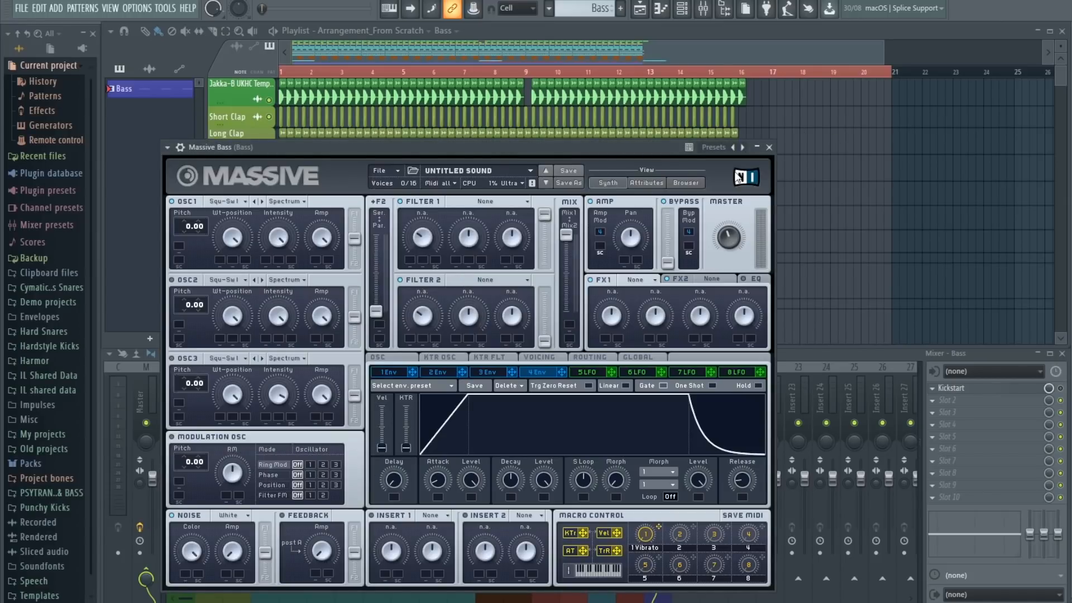
{"action": "left_click", "coordinate": [770, 147]}
{"action": "left_click", "coordinate": [447, 302]}
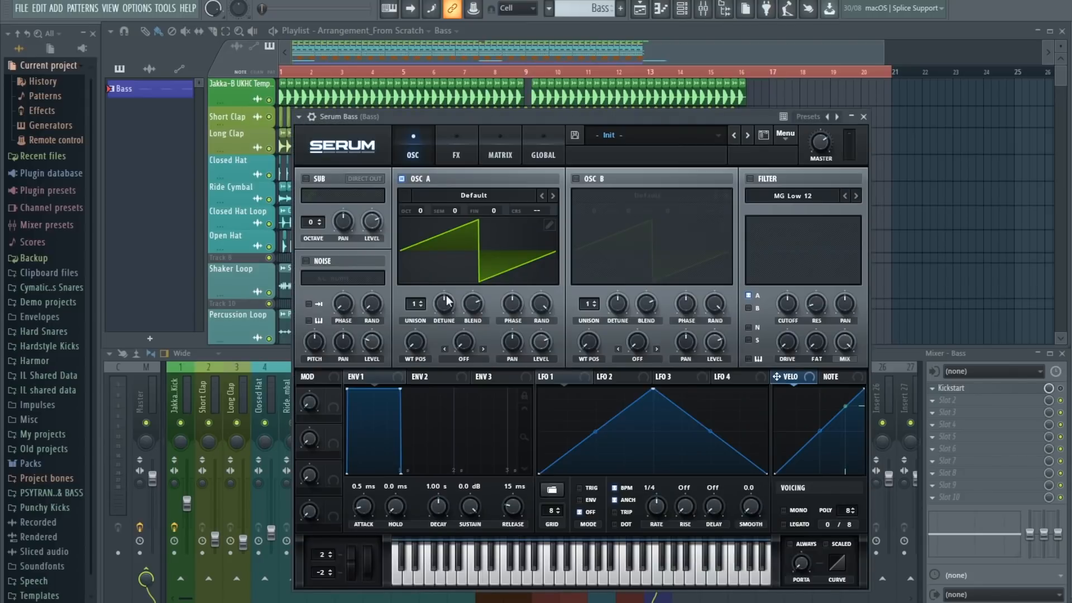
{"action": "left_click", "coordinate": [864, 117]}
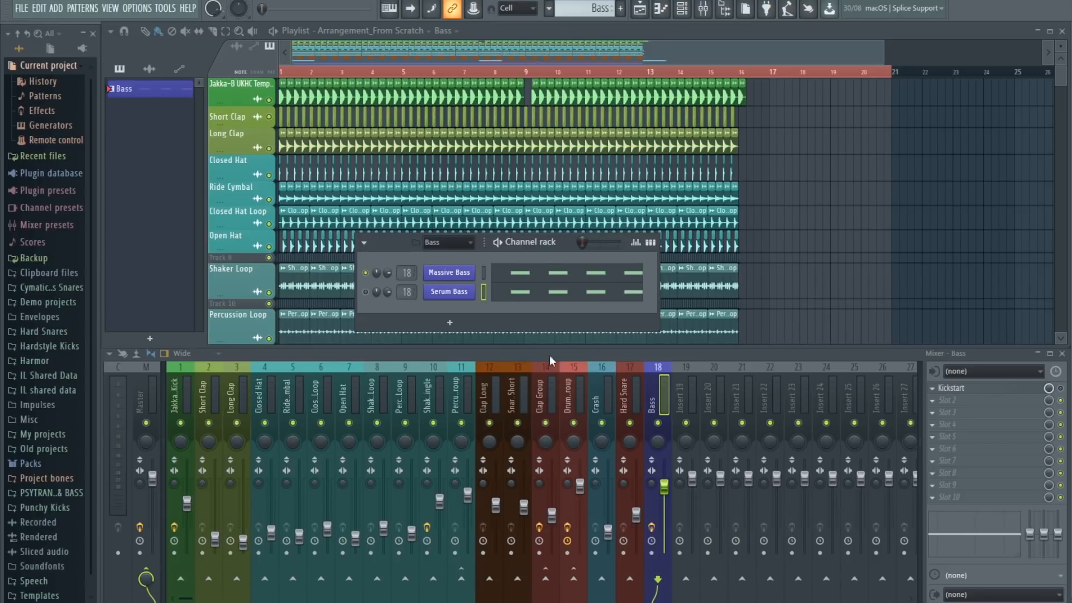
Give OSC1 of the Massive Bass the Flenders II wavetable in Bend -/+ mode, with its pitch at -12.00.
{"action": "left_click", "coordinate": [449, 273]}
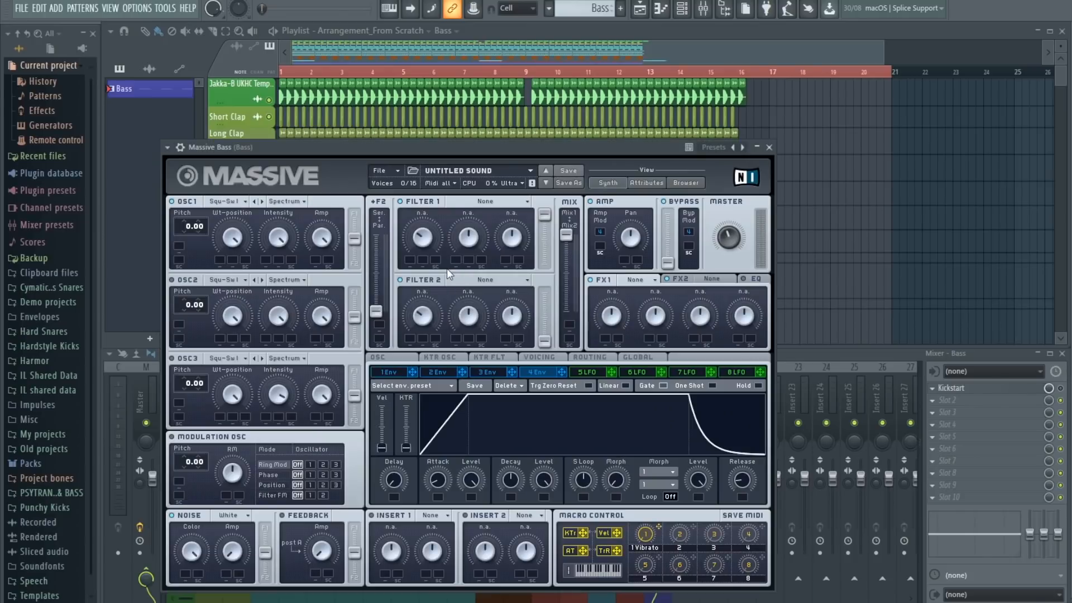
{"action": "left_click", "coordinate": [231, 203]}
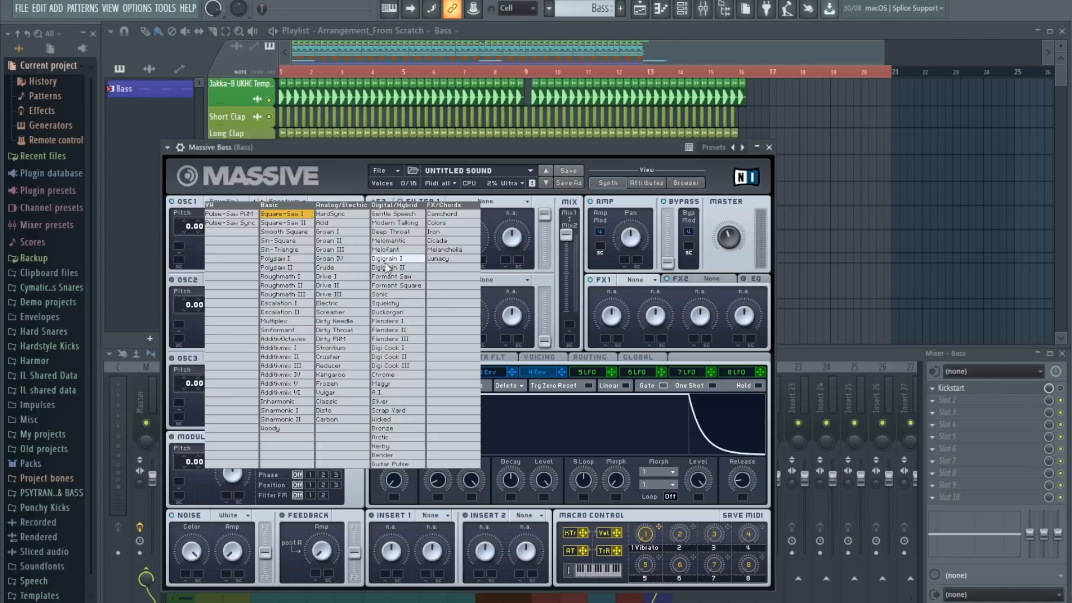
{"action": "left_click", "coordinate": [411, 333]}
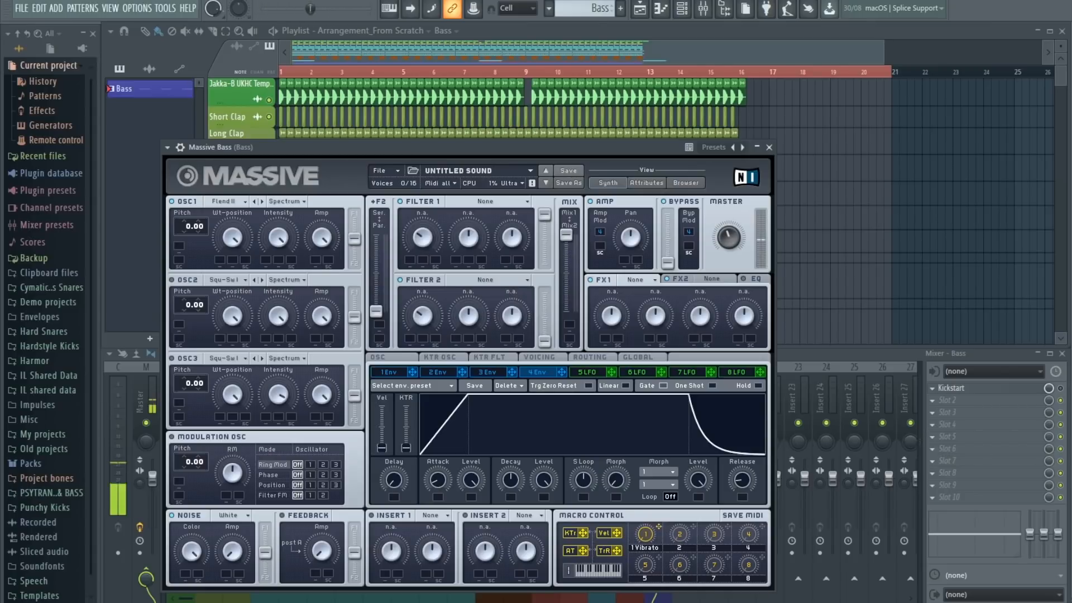
{"action": "left_click", "coordinate": [285, 201]}
{"action": "left_click", "coordinate": [295, 225]}
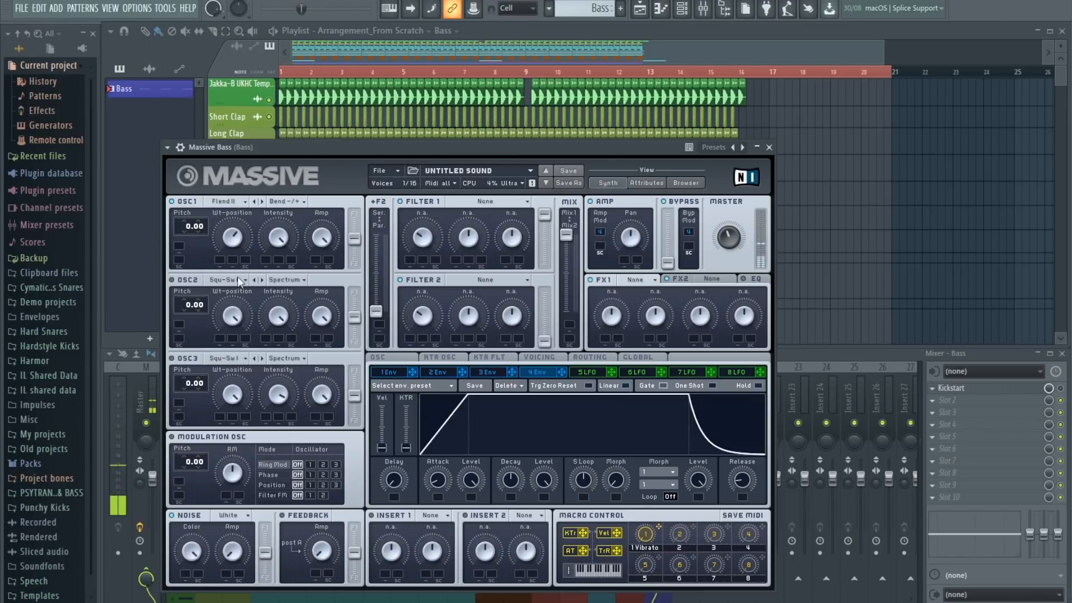
{"action": "left_click_drag", "start_coordinate": [193, 226], "coordinate": [191, 253]}
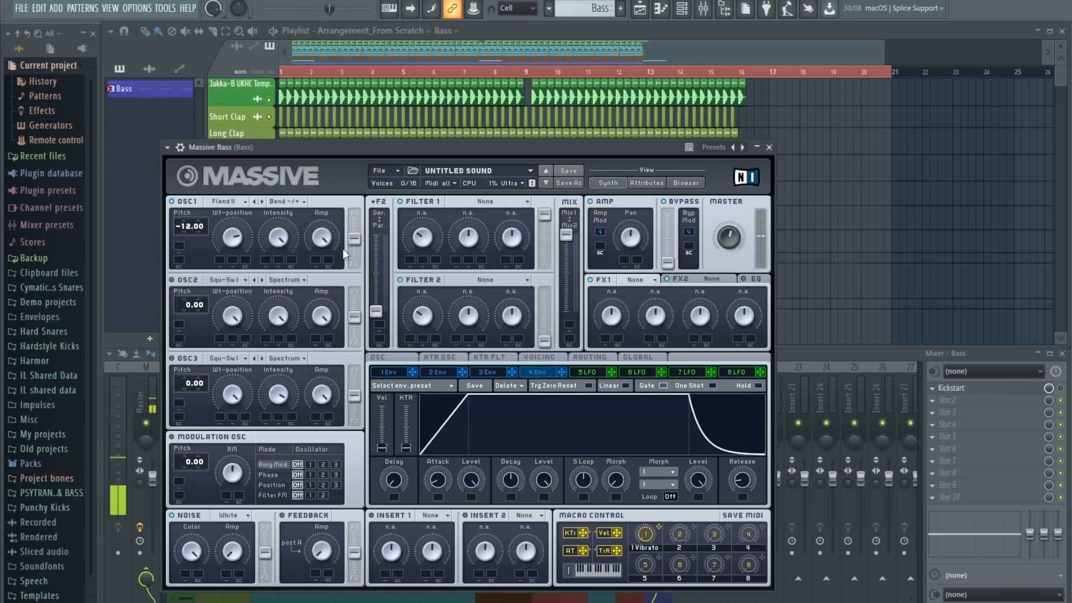
Raise Filter 2's output and centre the filter mix, setting Filter 2 to Lowpass 4 with mid cutoff and minimal resonance.
{"action": "left_click_drag", "start_coordinate": [545, 341], "coordinate": [545, 294]}
{"action": "left_click_drag", "start_coordinate": [562, 239], "coordinate": [569, 284]}
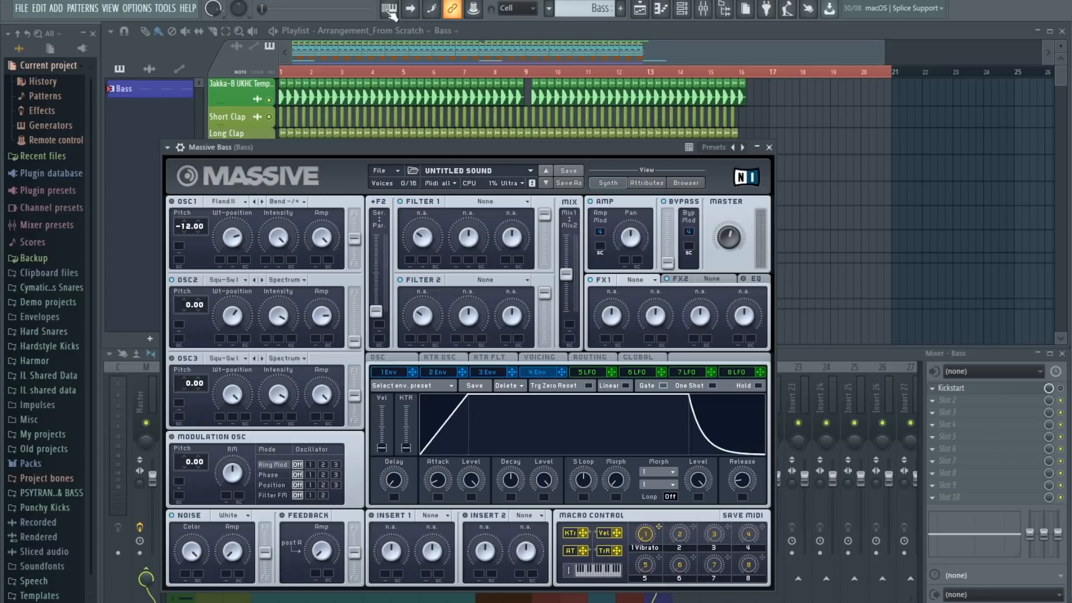
{"action": "left_click", "coordinate": [485, 280]}
{"action": "left_click", "coordinate": [484, 294]}
{"action": "left_click_drag", "start_coordinate": [512, 316], "coordinate": [511, 374]}
{"action": "left_click_drag", "start_coordinate": [423, 316], "coordinate": [423, 303]}
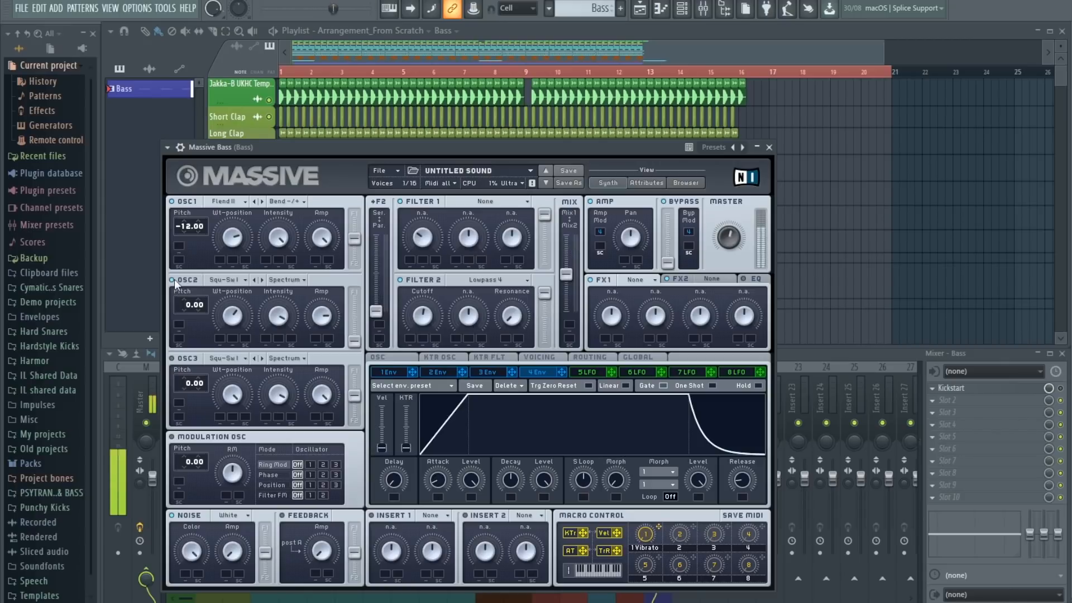
Lower OSC2 to pitch -12.00 and set OSC3 to the Sin-Triangle wavetable, also at pitch -12.00.
{"action": "left_click_drag", "start_coordinate": [191, 304], "coordinate": [193, 330]}
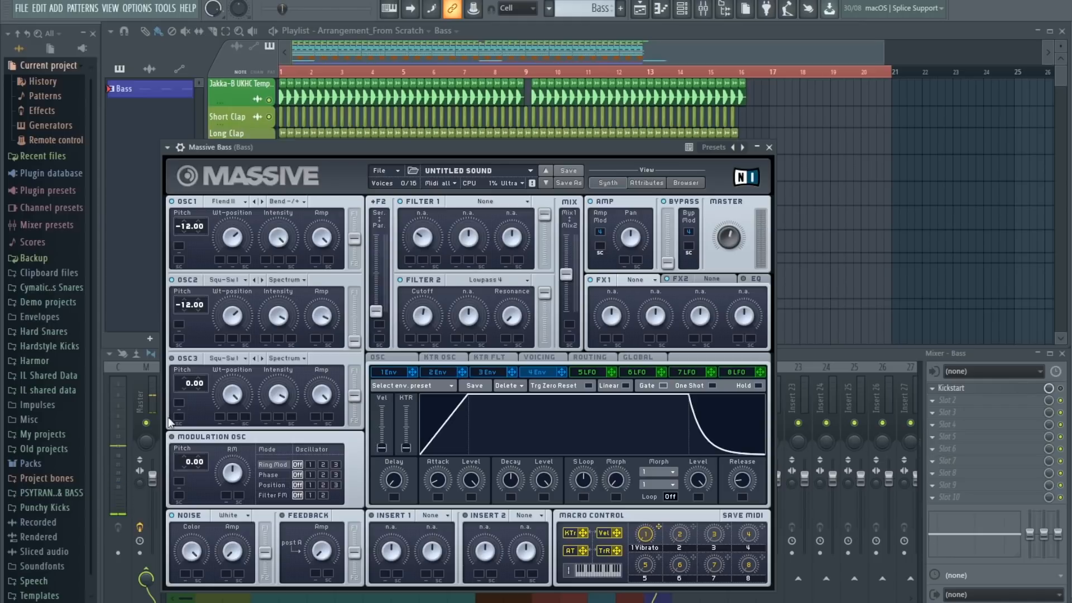
{"action": "left_click", "coordinate": [232, 359]}
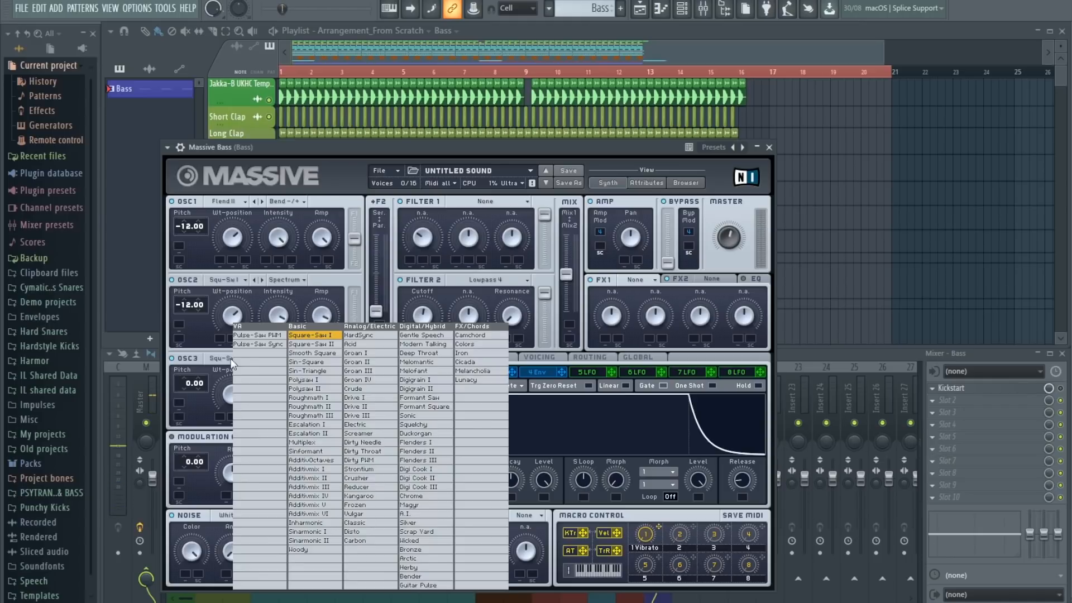
{"action": "left_click", "coordinate": [324, 371]}
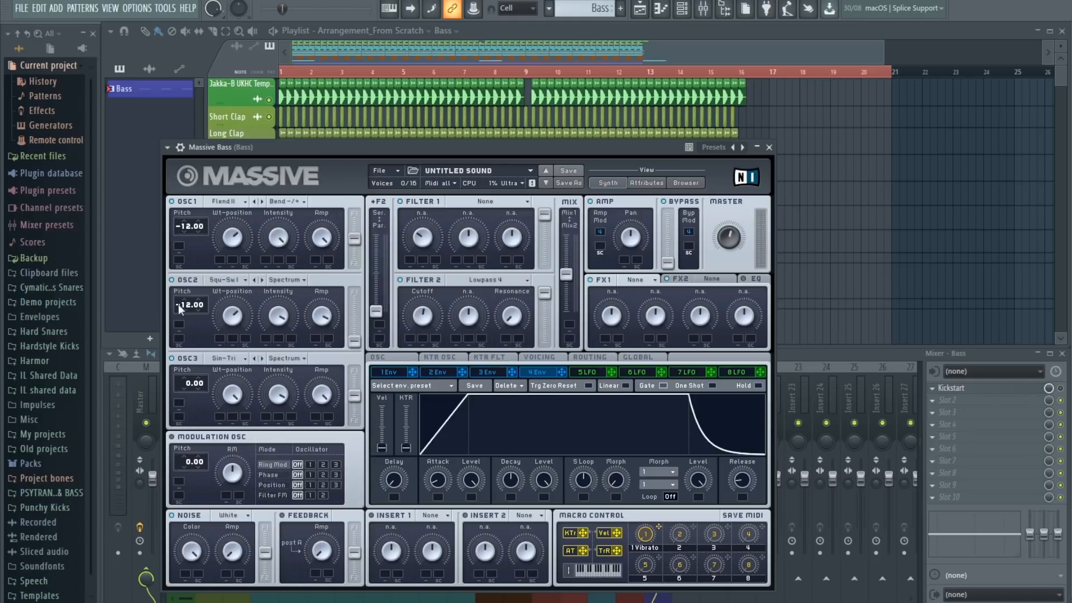
{"action": "left_click_drag", "start_coordinate": [192, 383], "coordinate": [232, 412]}
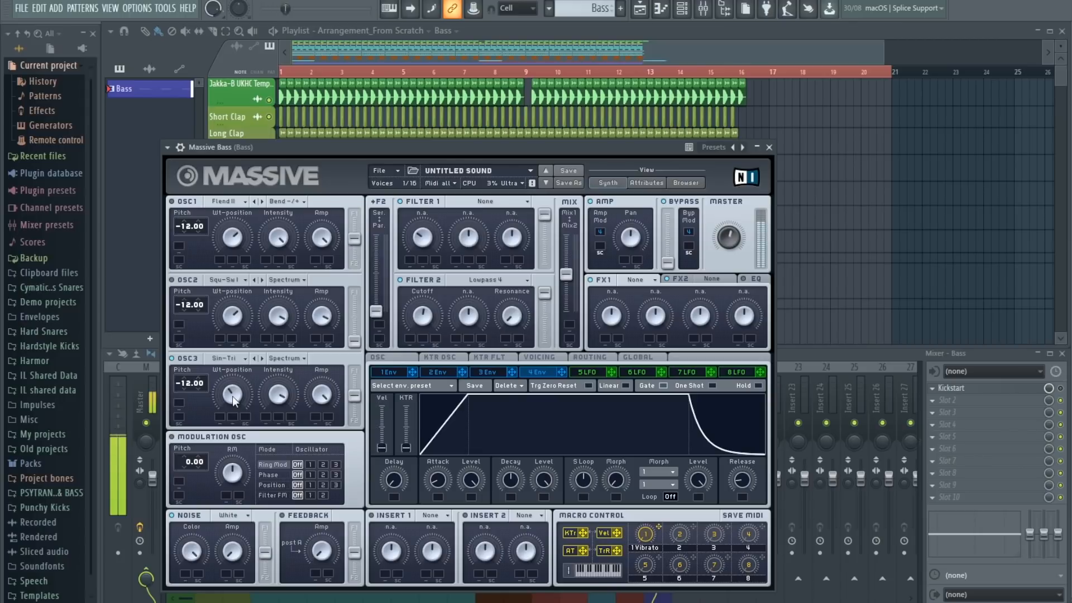
Examine the bass's frequency spectrum with VPS Scope on the Master mixer track.
{"action": "left_click", "coordinate": [141, 398]}
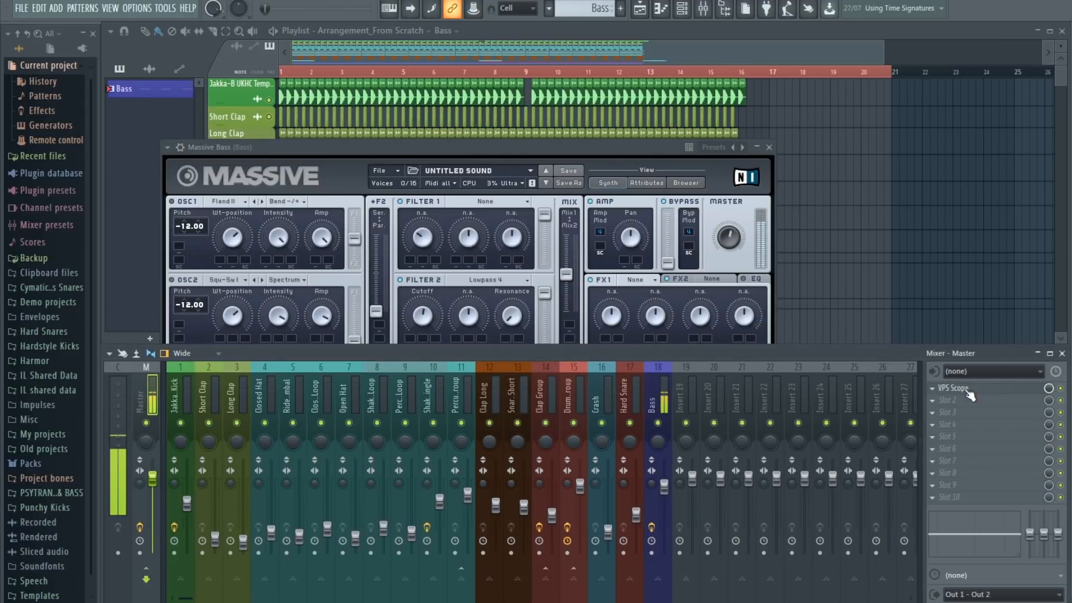
{"action": "left_click", "coordinate": [955, 388]}
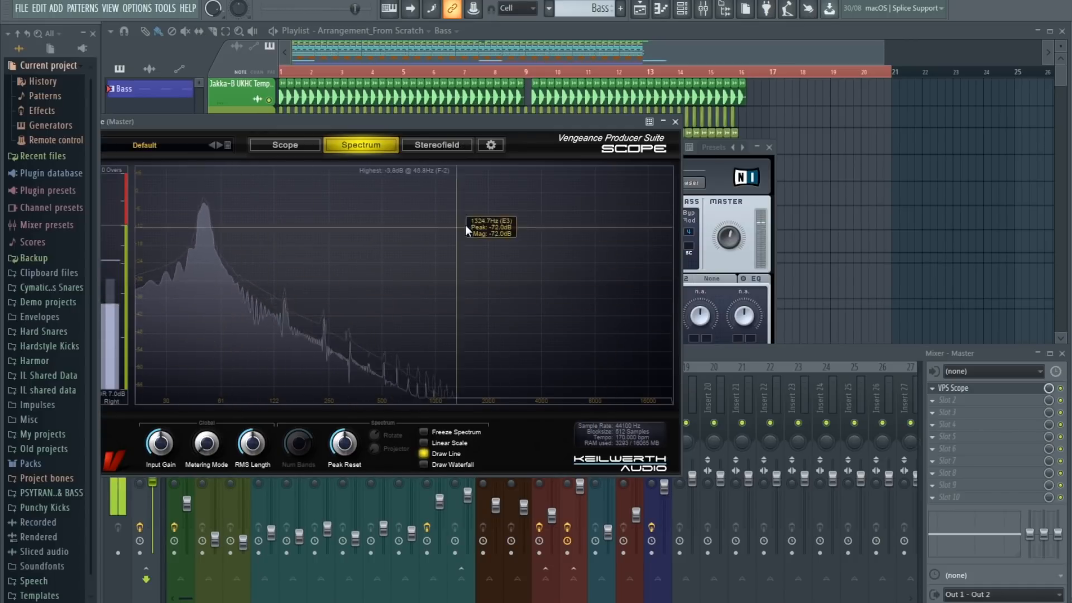
{"action": "left_click_drag", "start_coordinate": [589, 122], "coordinate": [653, 239]}
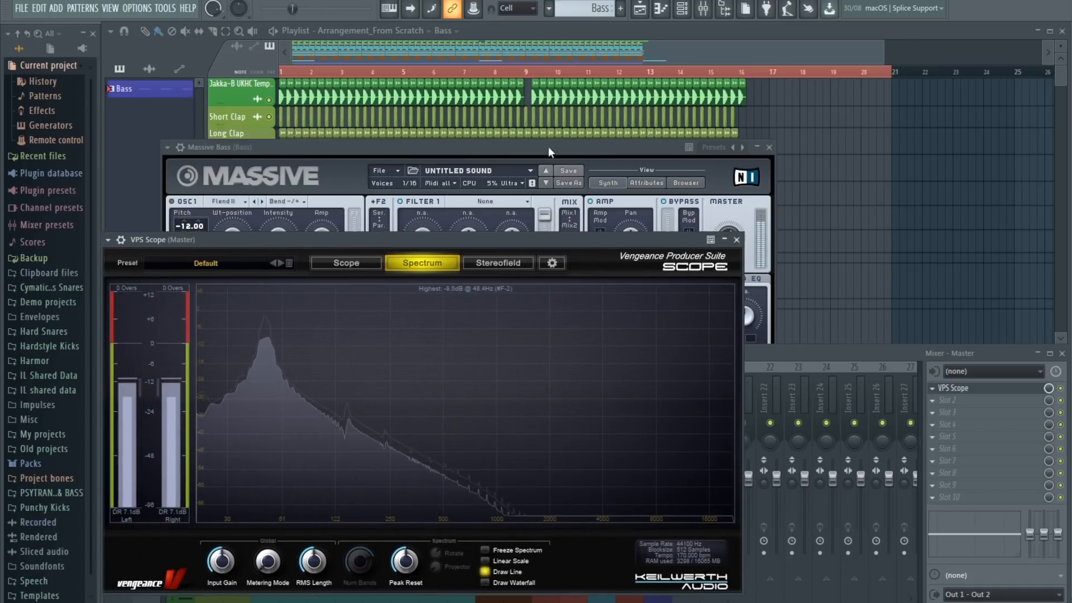
{"action": "left_click", "coordinate": [548, 146]}
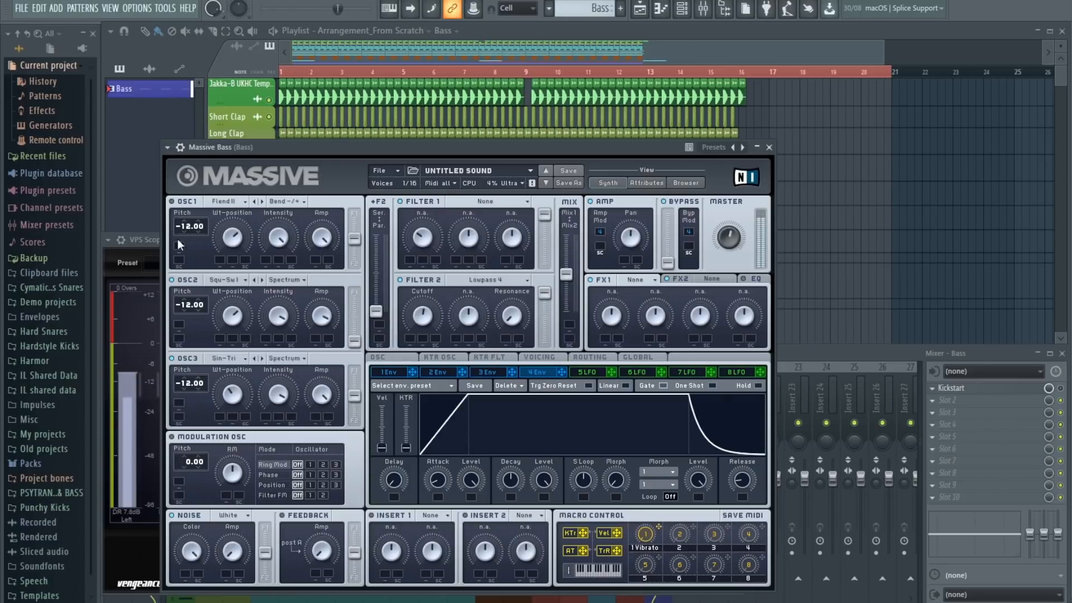
{"action": "left_click", "coordinate": [155, 268]}
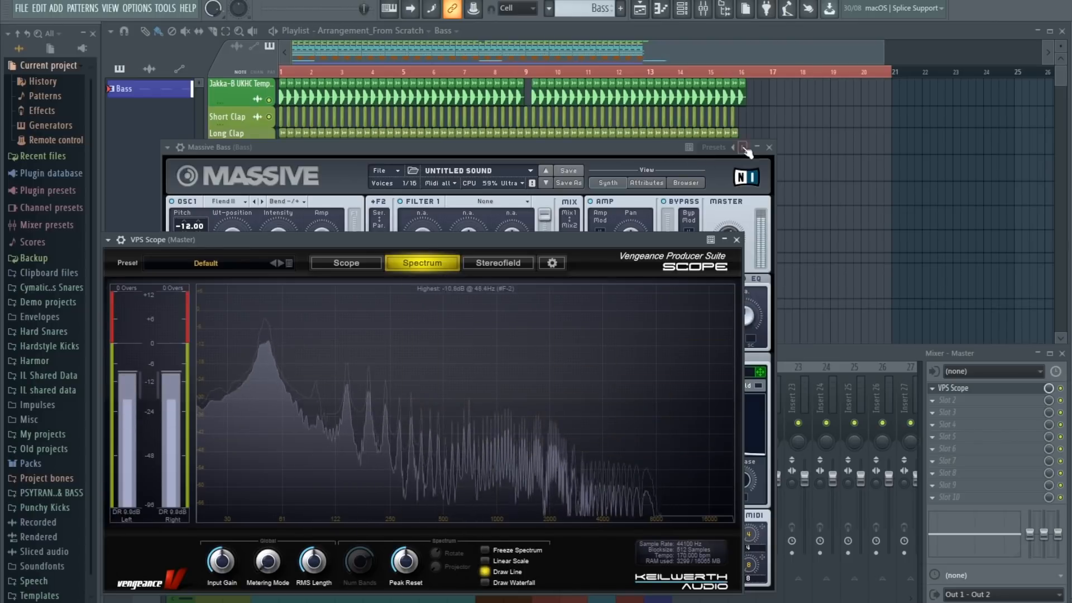
{"action": "left_click", "coordinate": [737, 239]}
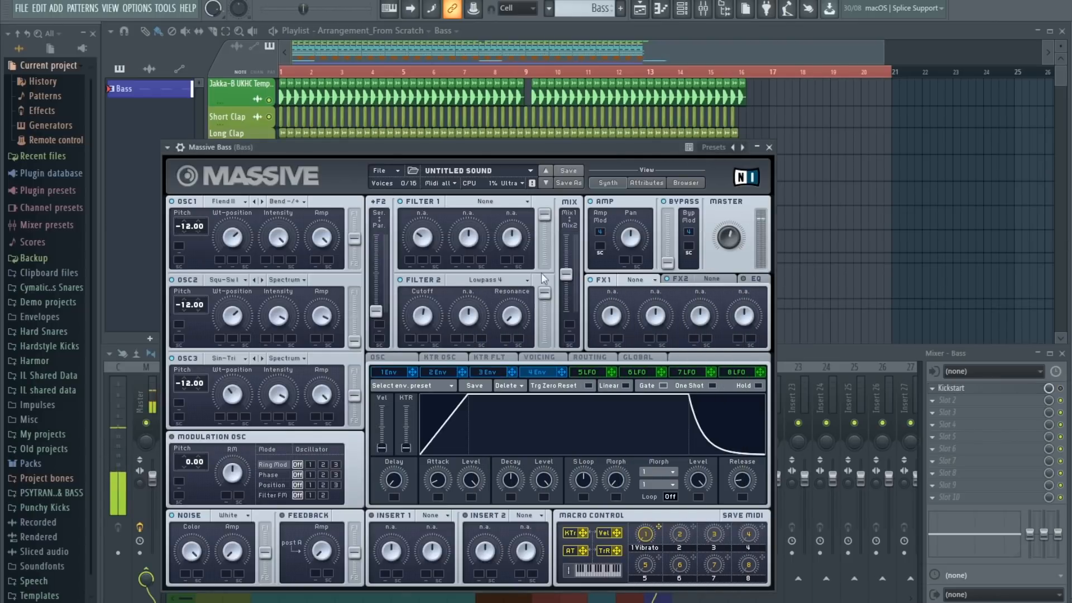
Set Filter 1 of the Massive Bass to Bandpass with mid cutoff and minimal resonance.
{"action": "left_click", "coordinate": [830, 360]}
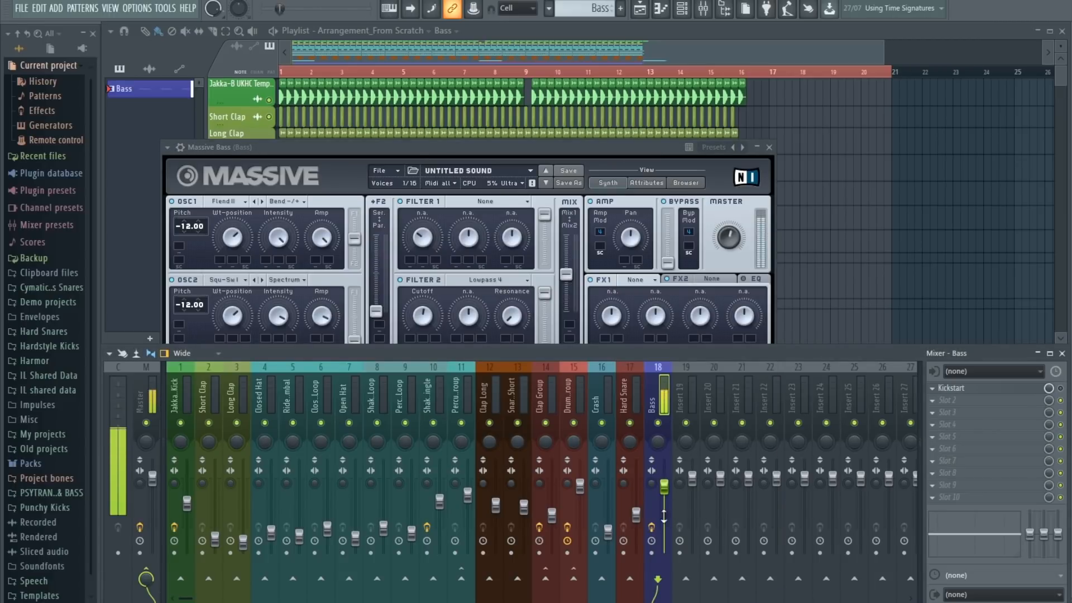
{"action": "left_click_drag", "start_coordinate": [485, 146], "coordinate": [555, 136]}
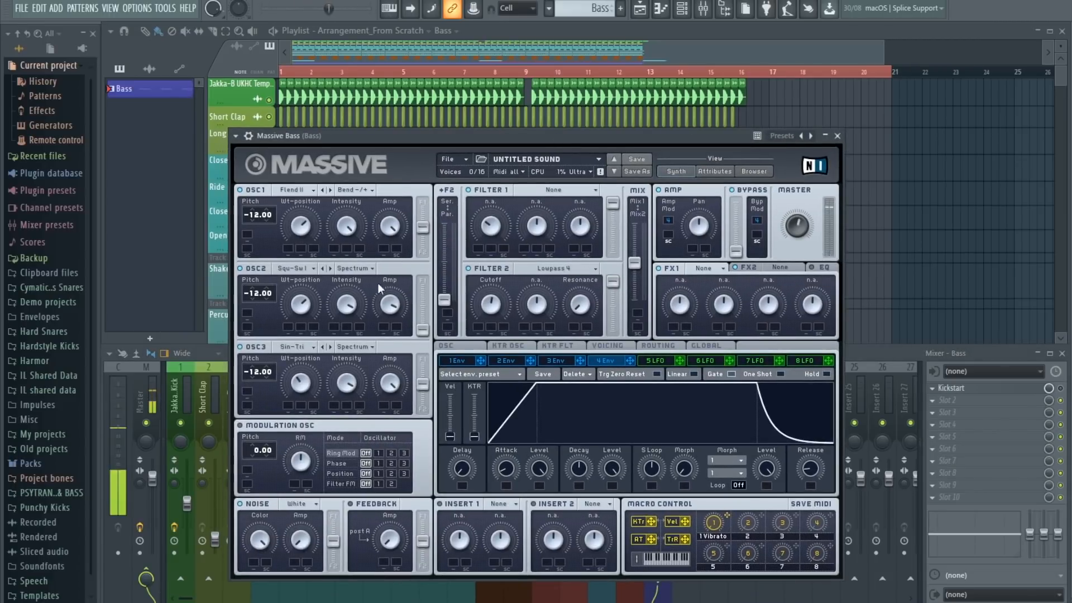
{"action": "left_click", "coordinate": [544, 191]}
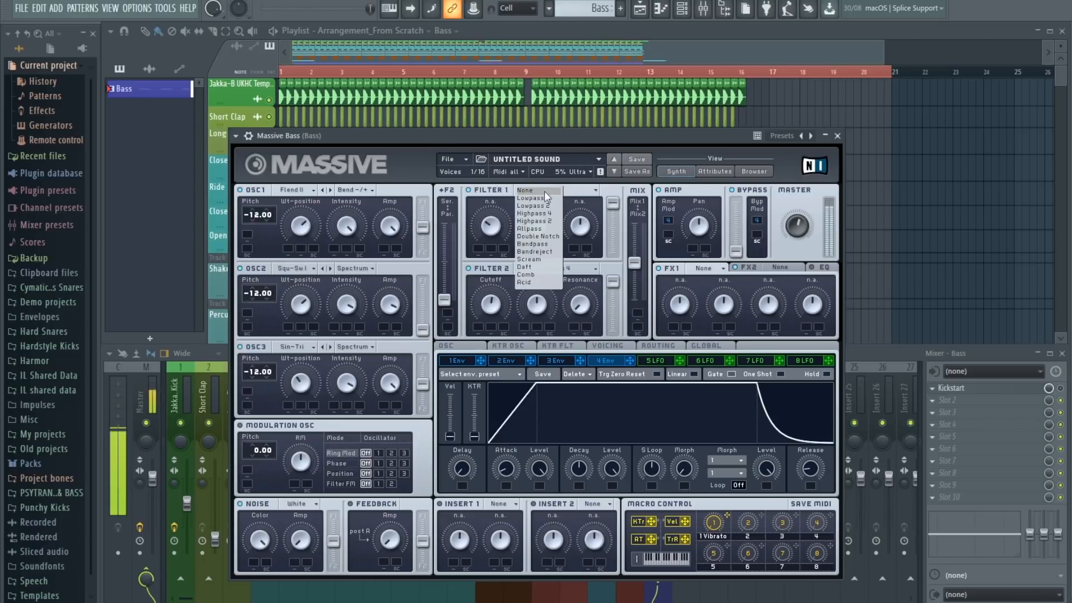
{"action": "left_click", "coordinate": [545, 246]}
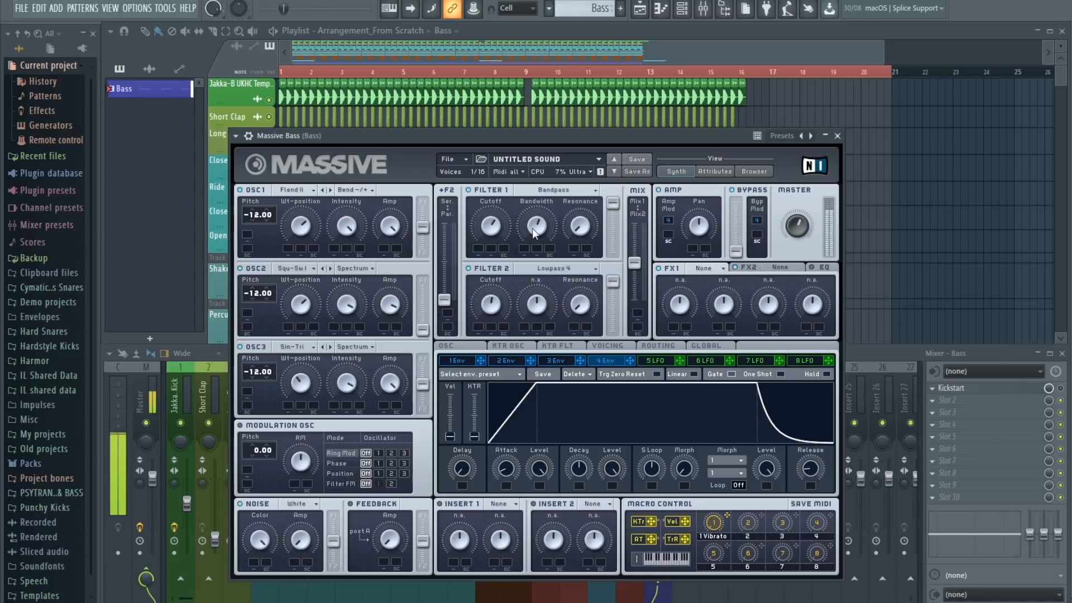
Set the Massive Bass voicing to 3 unison voices and stop playback.
{"action": "left_click", "coordinate": [450, 347]}
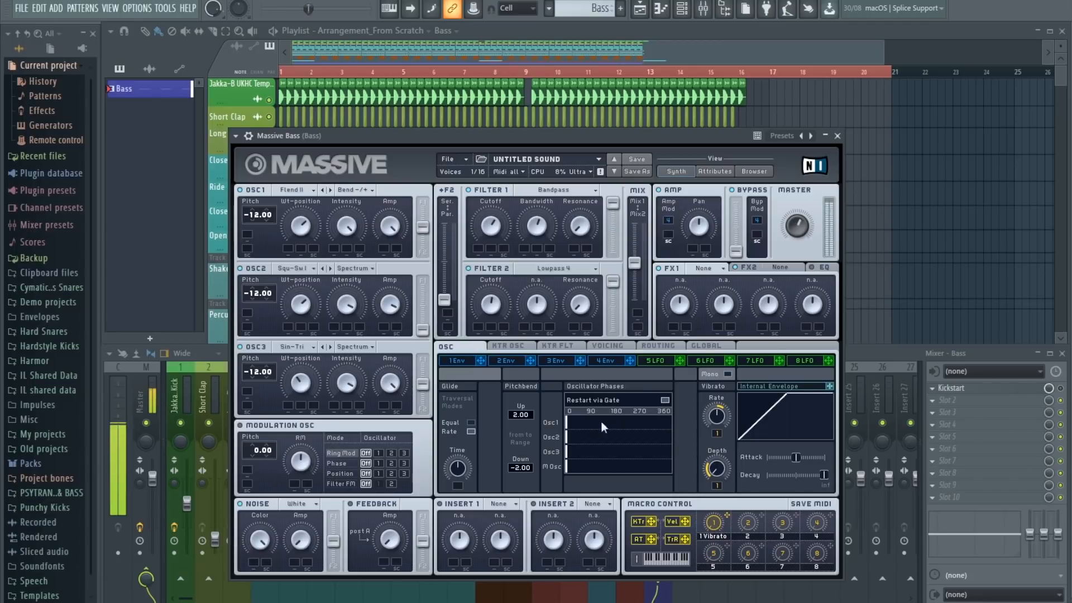
{"action": "left_click", "coordinate": [601, 346]}
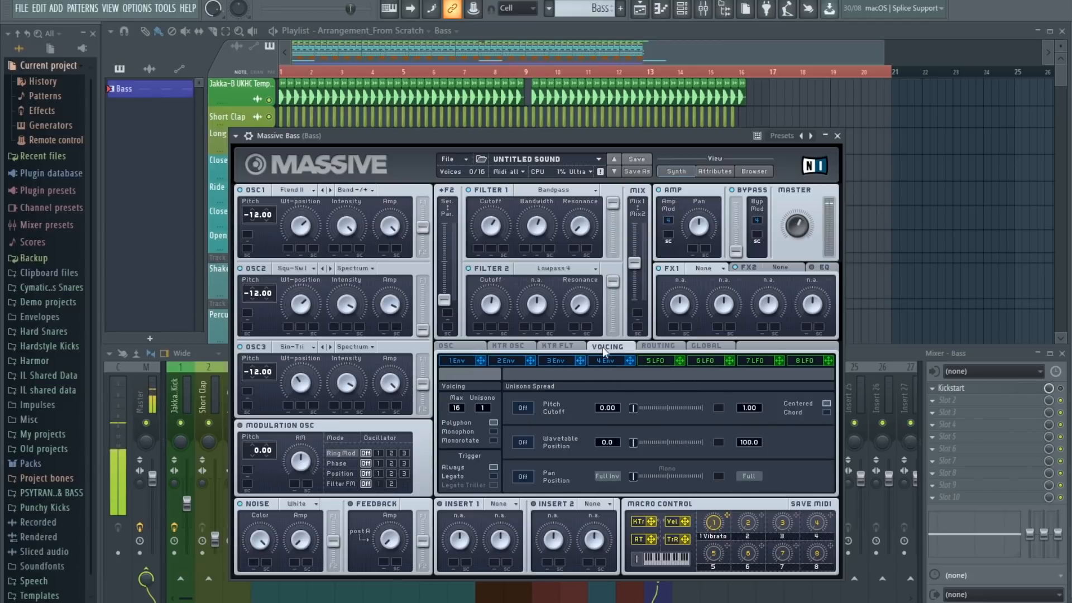
{"action": "left_click_drag", "start_coordinate": [487, 407], "coordinate": [490, 400]}
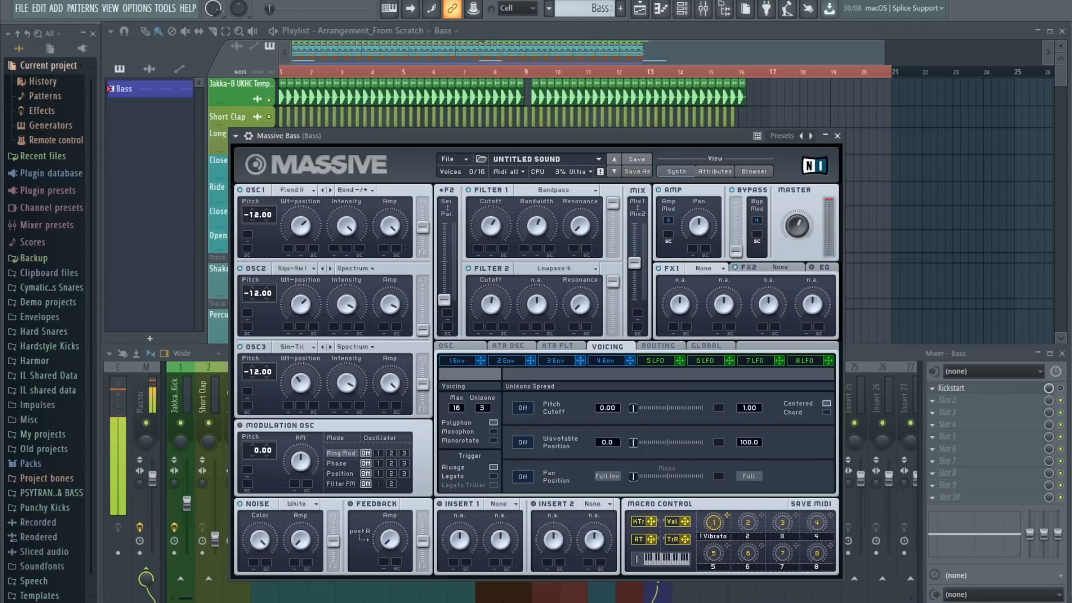
{"action": "key", "text": "space"}
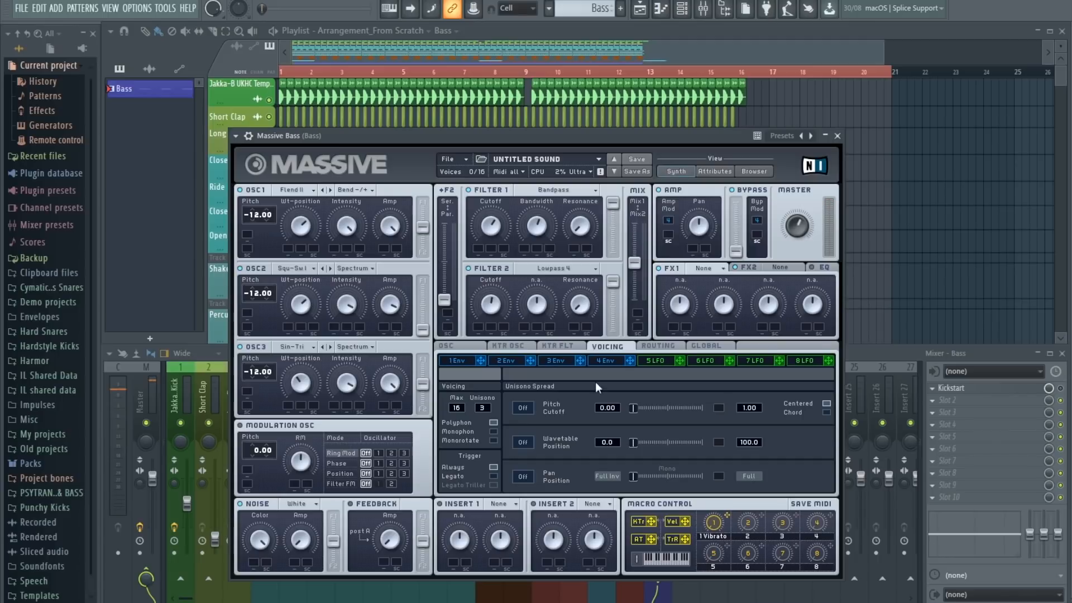
Switch modulator 6 from LFO to Performer.
{"action": "left_click", "coordinate": [609, 364]}
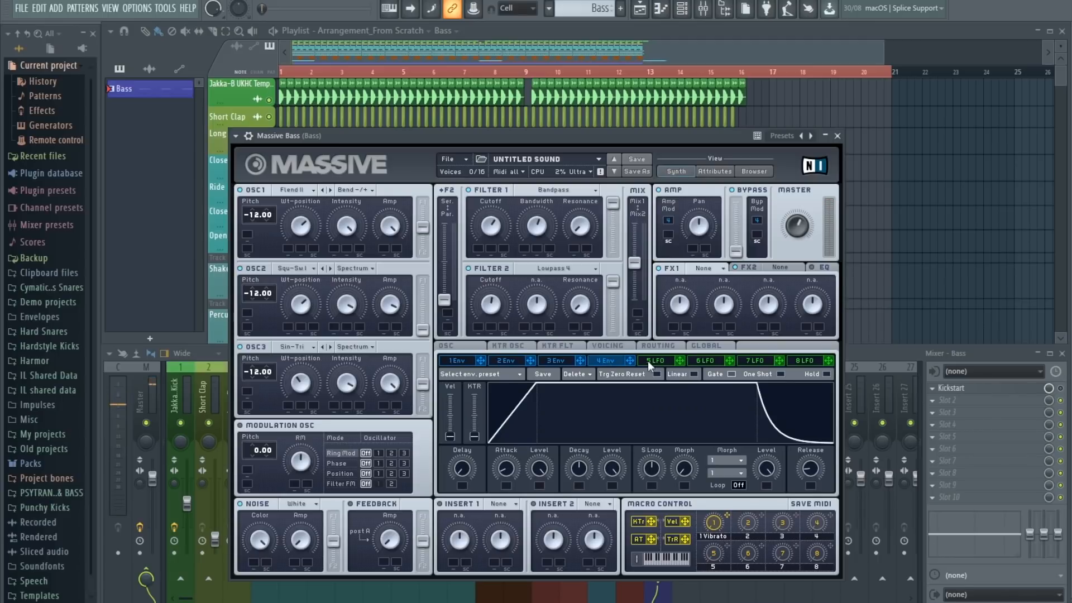
{"action": "left_click", "coordinate": [651, 362]}
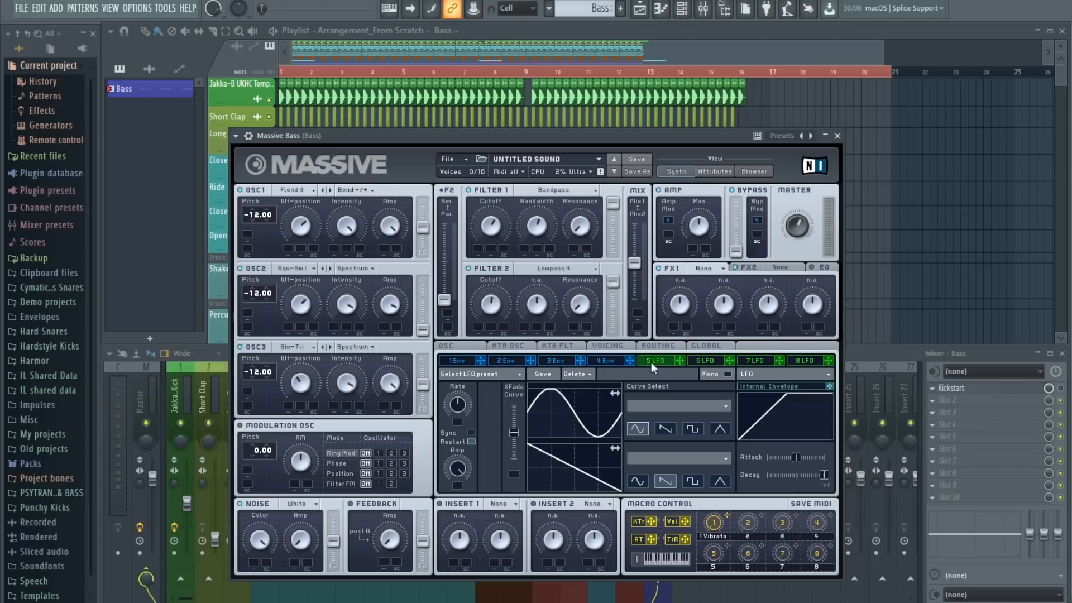
{"action": "left_click", "coordinate": [762, 363]}
{"action": "left_click", "coordinate": [760, 381]}
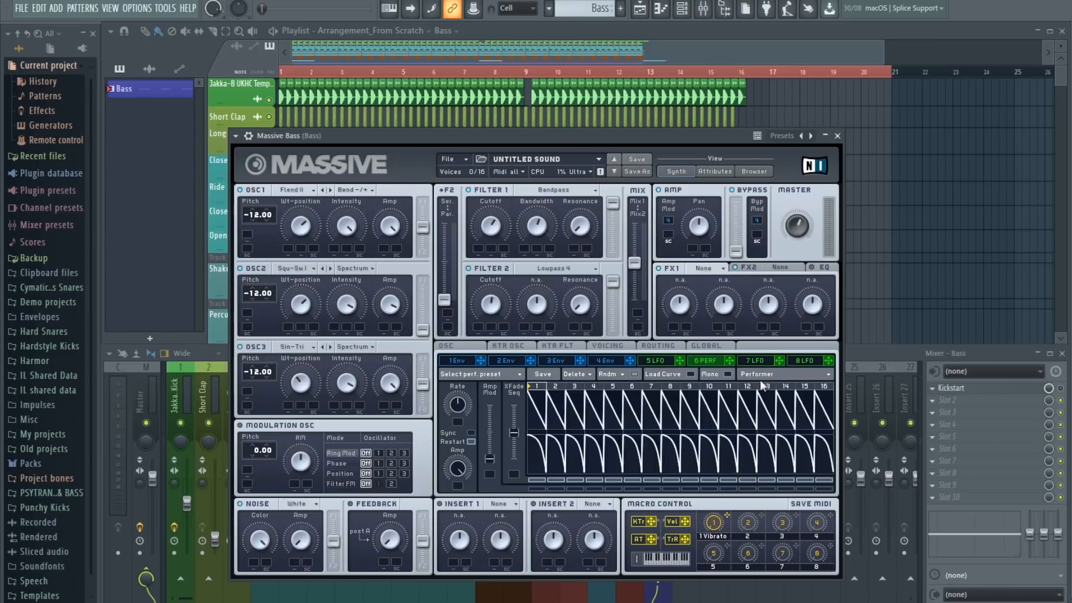
Load rising, falling and flat low curves into steps 2, 3 and 4 of the Performer's upper sequence, and enable its Sync.
{"action": "left_click", "coordinate": [691, 374]}
{"action": "left_click", "coordinate": [484, 431]}
{"action": "left_click", "coordinate": [558, 400]}
{"action": "left_click", "coordinate": [514, 426]}
{"action": "left_click", "coordinate": [575, 424]}
{"action": "left_click", "coordinate": [591, 414]}
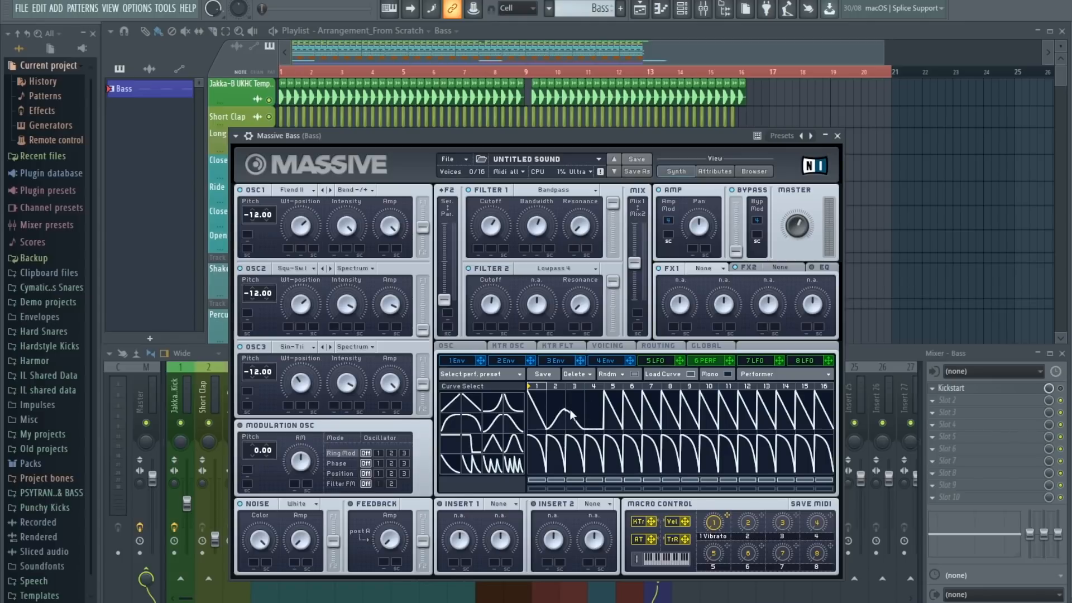
{"action": "key", "text": "space"}
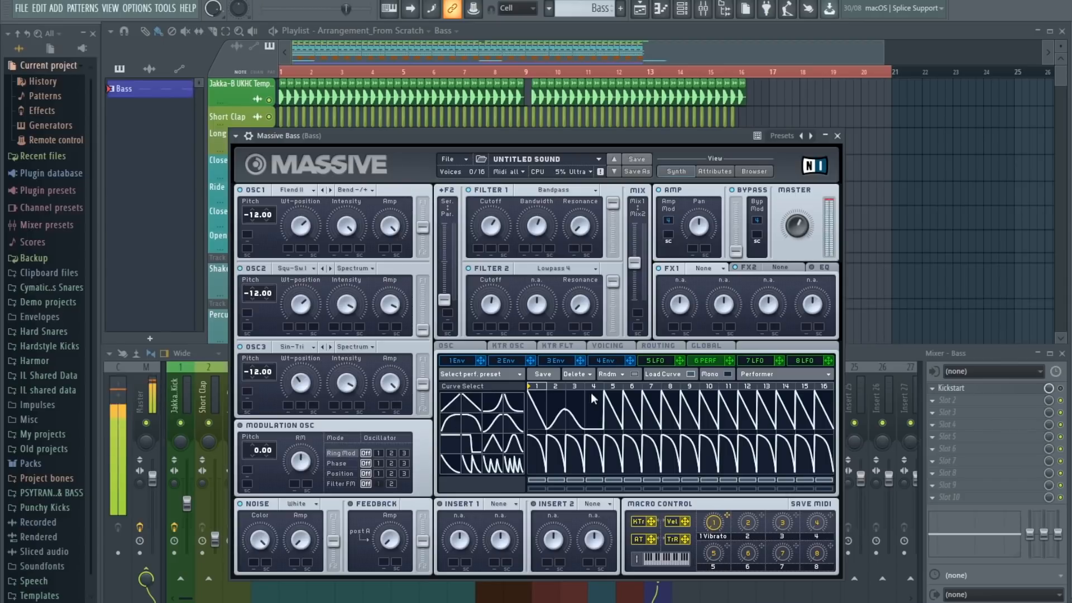
{"action": "left_click", "coordinate": [691, 373]}
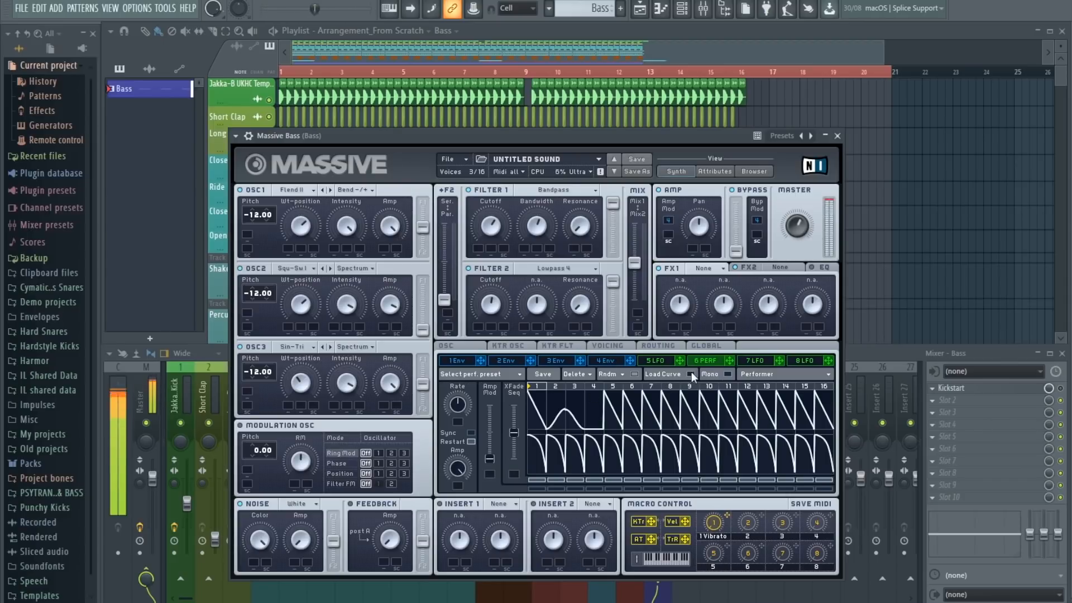
{"action": "left_click", "coordinate": [471, 433]}
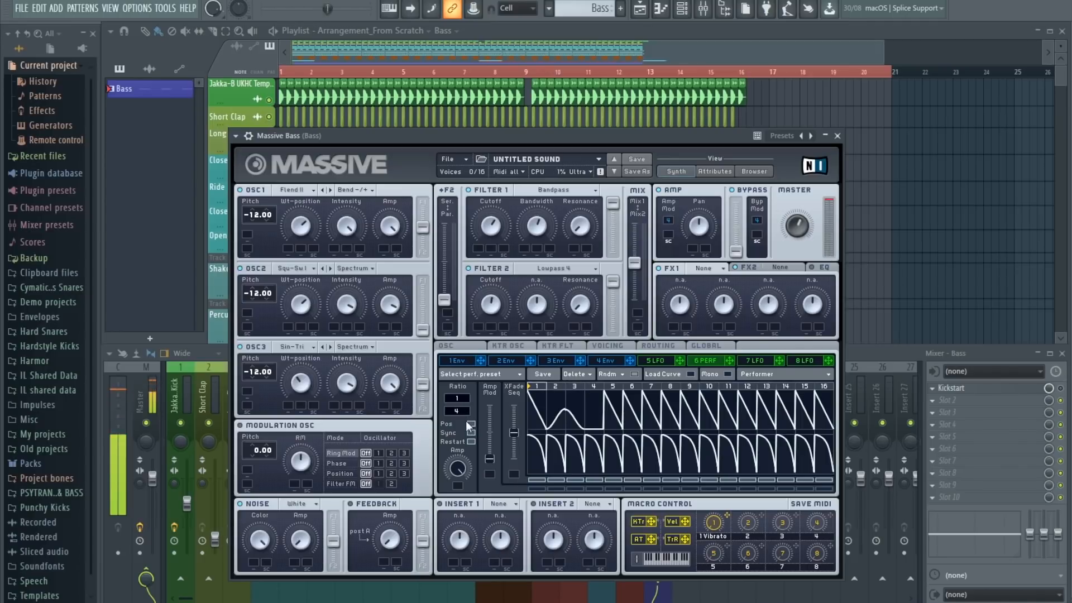
Assign the Performer on modulator 6 to Oscillator 1's Wt-position, lower that knob's base value, and set the Performer ratio to 1/4.
{"action": "left_click_drag", "start_coordinate": [489, 459], "coordinate": [491, 490]}
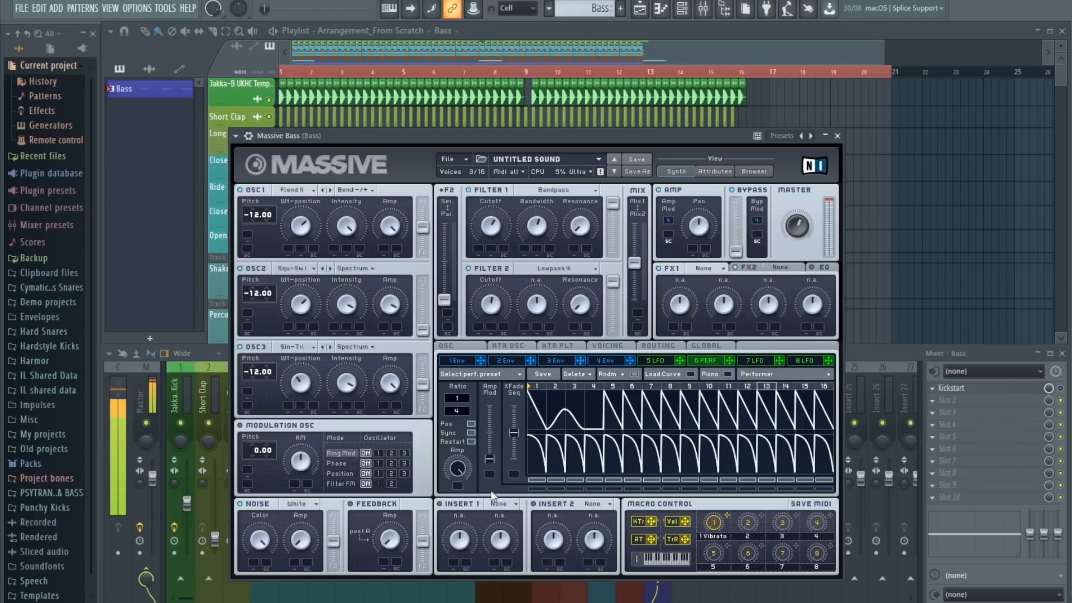
{"action": "left_click_drag", "start_coordinate": [457, 408], "coordinate": [460, 411]}
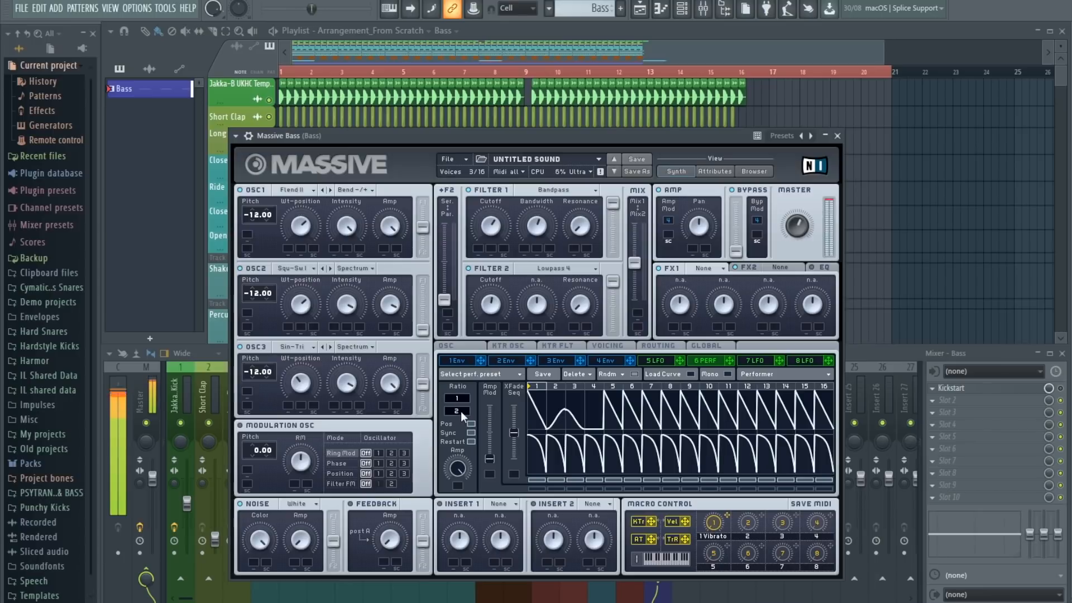
{"action": "left_click_drag", "start_coordinate": [730, 361], "coordinate": [290, 237]}
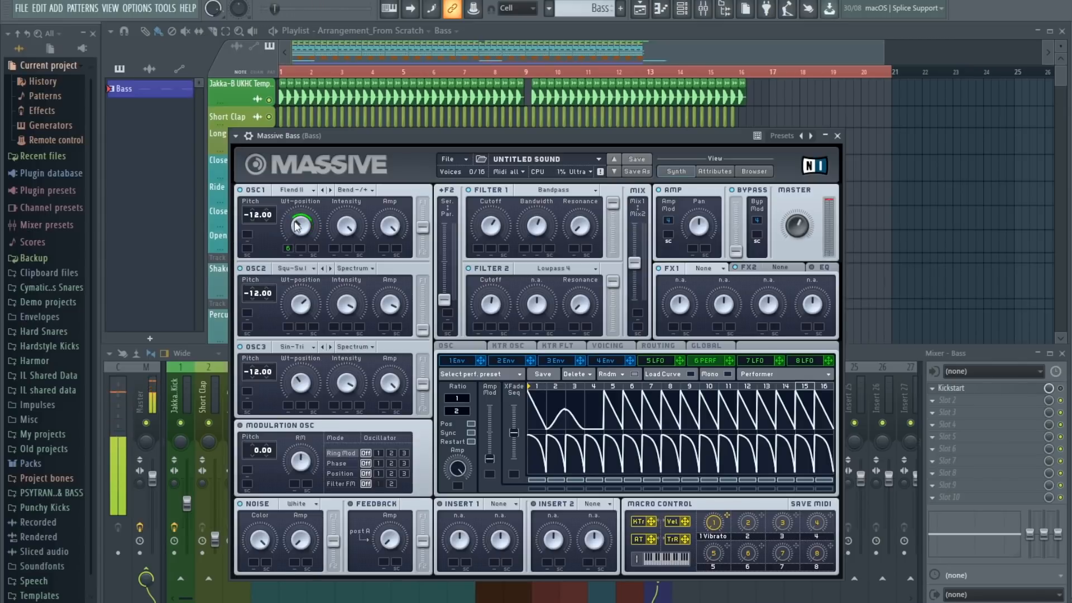
{"action": "left_click_drag", "start_coordinate": [290, 214], "coordinate": [312, 240]}
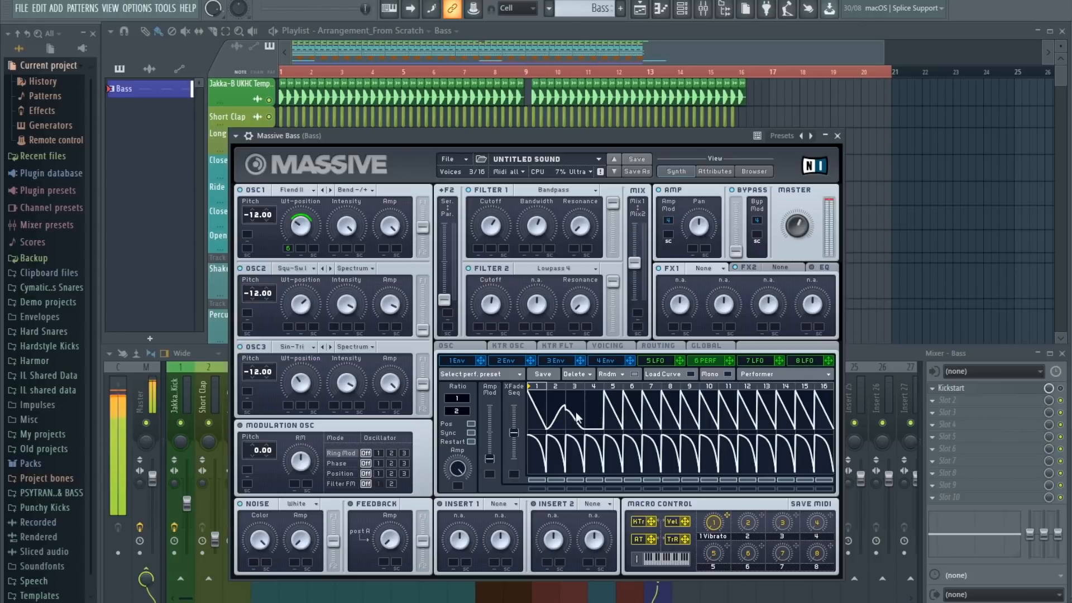
{"action": "left_click_drag", "start_coordinate": [466, 407], "coordinate": [465, 404]}
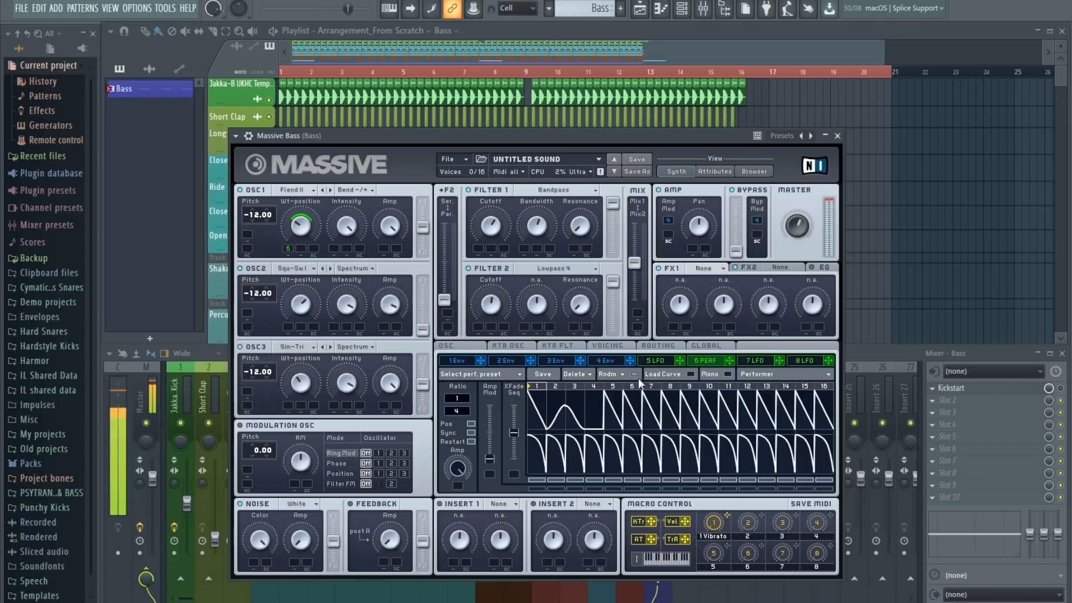
Modulate Filter 1's Cutoff and Bandwidth with the modulator 6 Performer, trying a 1/8 ratio before settling on 1/4.
{"action": "left_click_drag", "start_coordinate": [560, 285], "coordinate": [478, 248]}
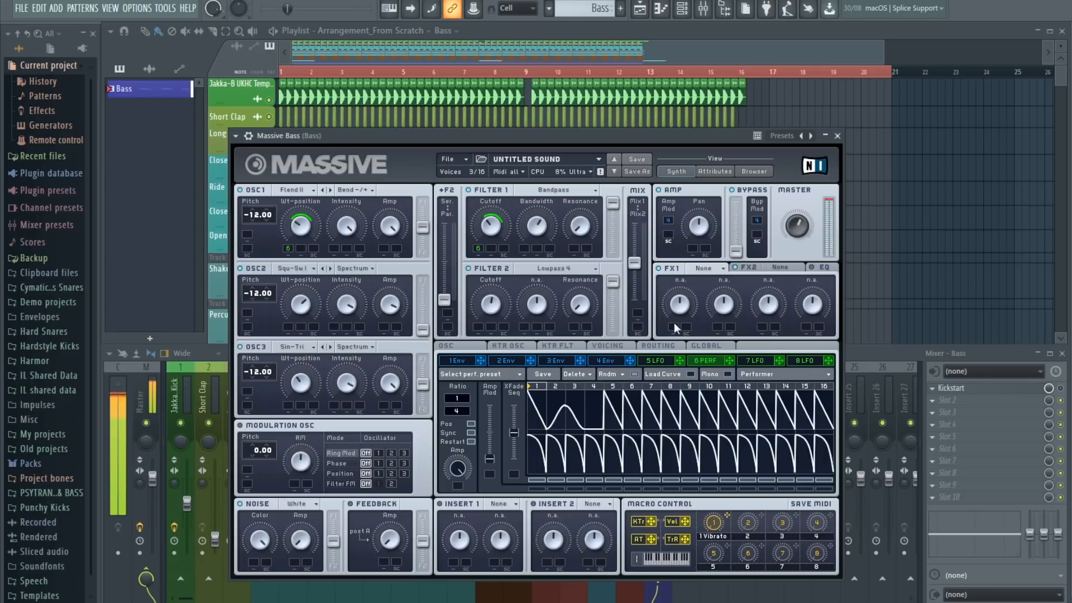
{"action": "left_click_drag", "start_coordinate": [729, 362], "coordinate": [523, 246]}
{"action": "left_click_drag", "start_coordinate": [527, 237], "coordinate": [535, 280]}
{"action": "mouse_move", "coordinate": [531, 242]}
{"action": "left_mouse_down"}
{"action": "mouse_move", "coordinate": [538, 253]}
{"action": "mouse_move", "coordinate": [520, 226]}
{"action": "mouse_move", "coordinate": [529, 246]}
{"action": "mouse_move", "coordinate": [539, 229]}
{"action": "mouse_move", "coordinate": [531, 241]}
{"action": "left_mouse_up"}
{"action": "mouse_move", "coordinate": [459, 407]}
{"action": "left_mouse_down"}
{"action": "mouse_move", "coordinate": [464, 415]}
{"action": "mouse_move", "coordinate": [471, 405]}
{"action": "left_mouse_up"}
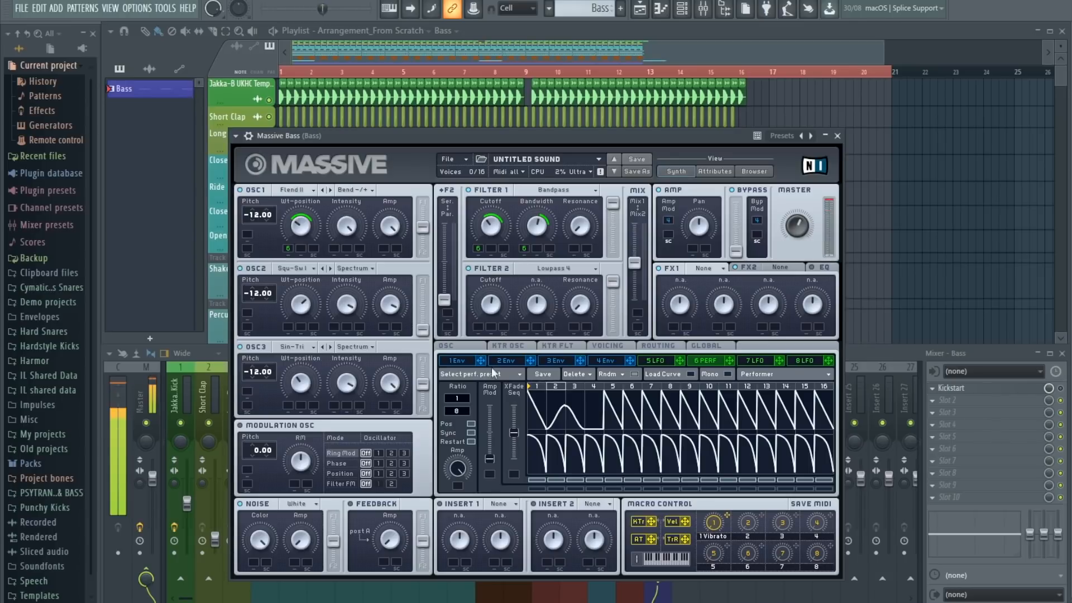
{"action": "left_click_drag", "start_coordinate": [461, 411], "coordinate": [465, 414]}
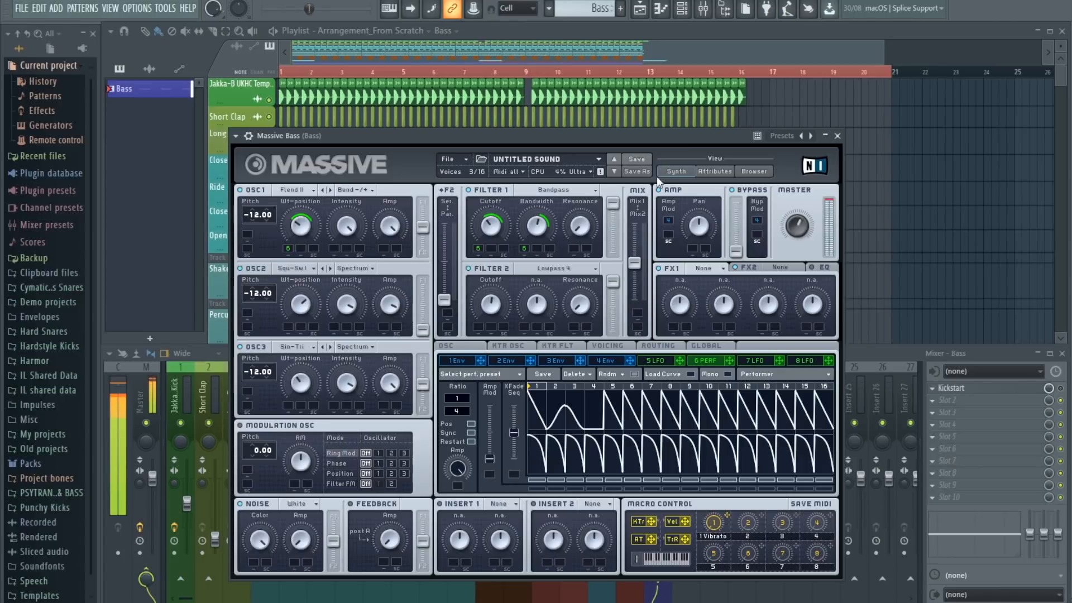
Load the Classic Tube effect in FX1 with a low Dry/Wet and a slightly raised Drive.
{"action": "left_click", "coordinate": [706, 269]}
{"action": "left_click", "coordinate": [726, 384]}
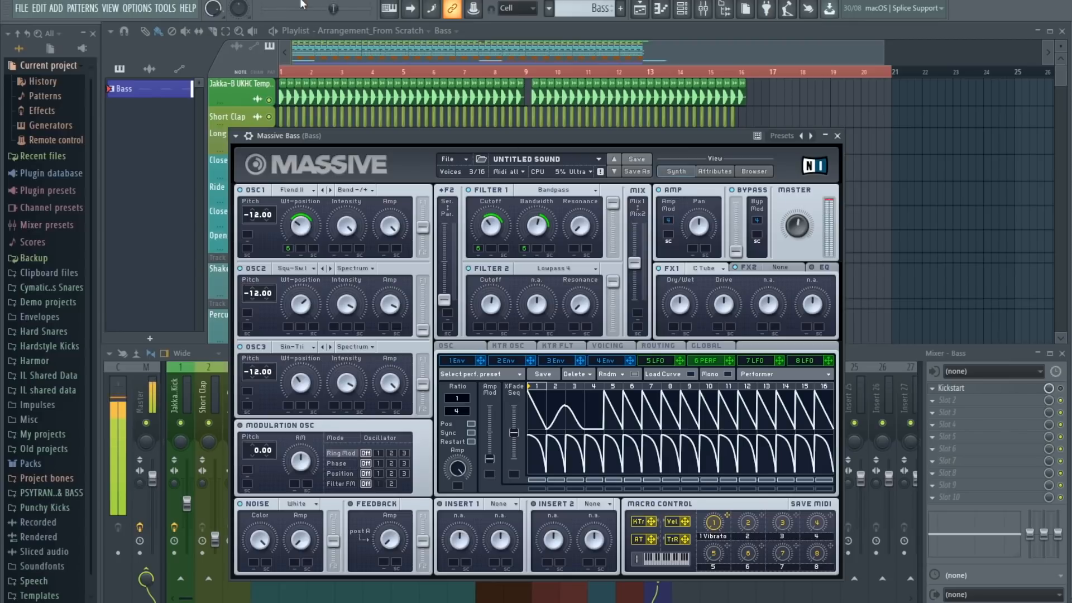
{"action": "key", "text": "space"}
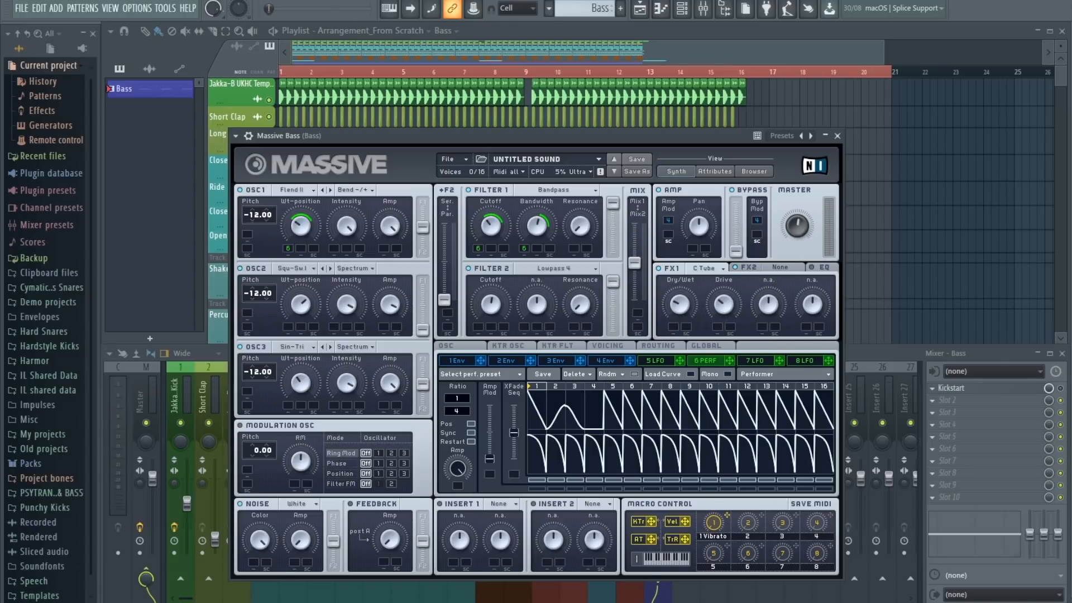
{"action": "key", "text": "space"}
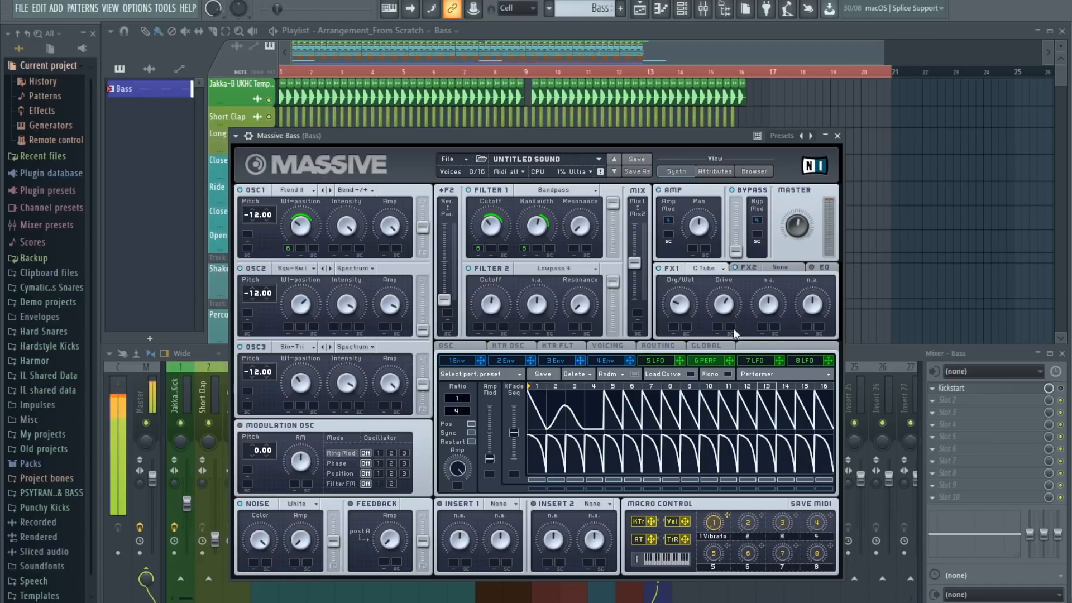
Load Clip in Insert 1 with a low Dry/Wet and a slightly raised Drive.
{"action": "left_click", "coordinate": [491, 502]}
{"action": "left_click", "coordinate": [504, 572]}
{"action": "left_click_drag", "start_coordinate": [456, 527], "coordinate": [457, 477]}
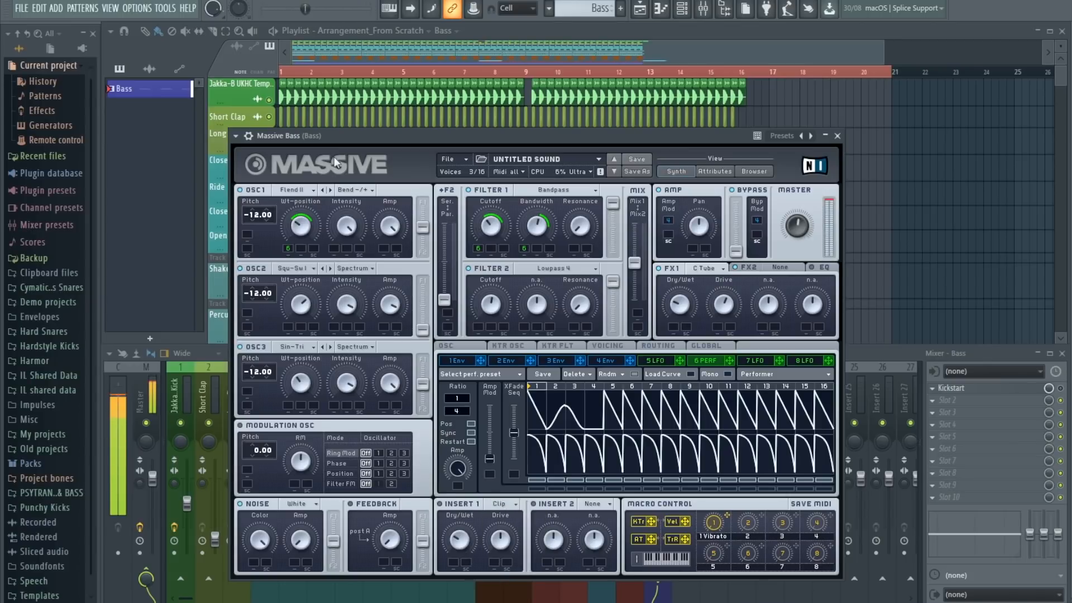
{"action": "key", "text": "space"}
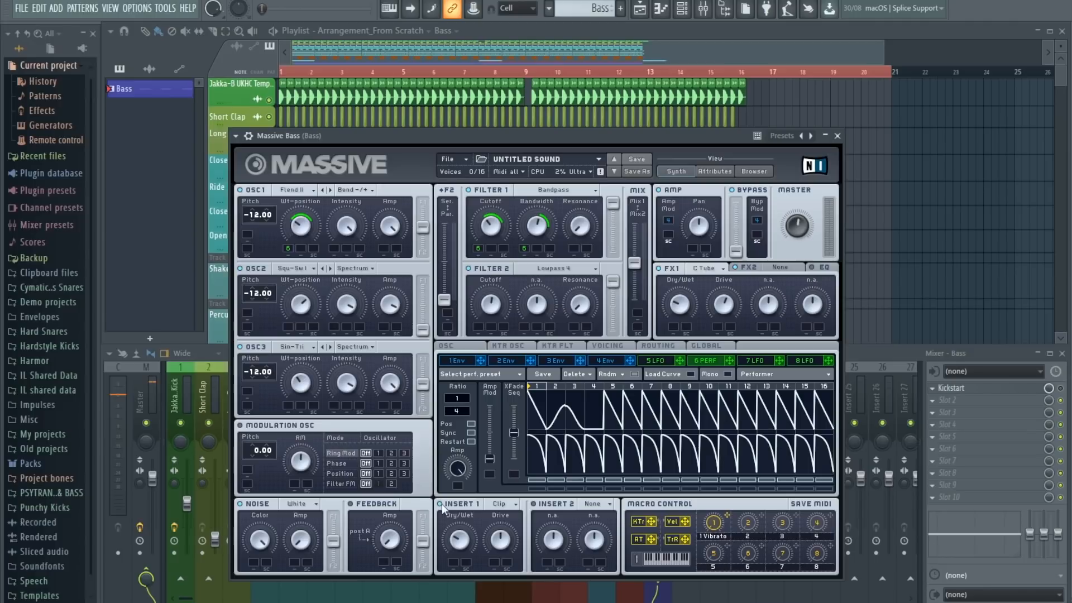
{"action": "key", "text": "space"}
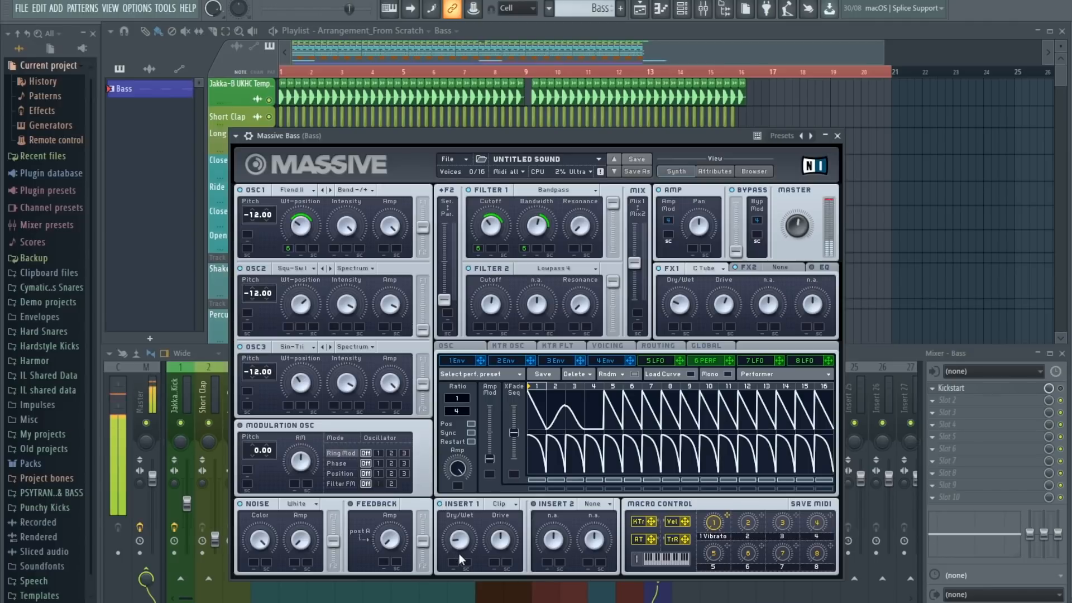
{"action": "left_click_drag", "start_coordinate": [465, 518], "coordinate": [504, 540]}
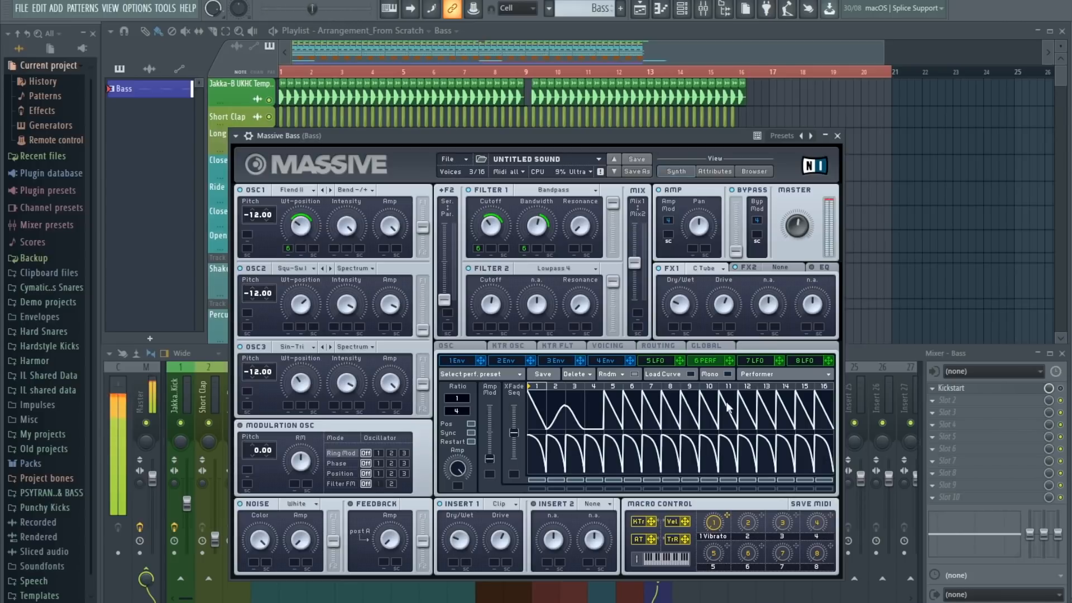
Load the Dimension Expander in FX2 with low Dry/Wet and Size.
{"action": "left_click", "coordinate": [777, 268]}
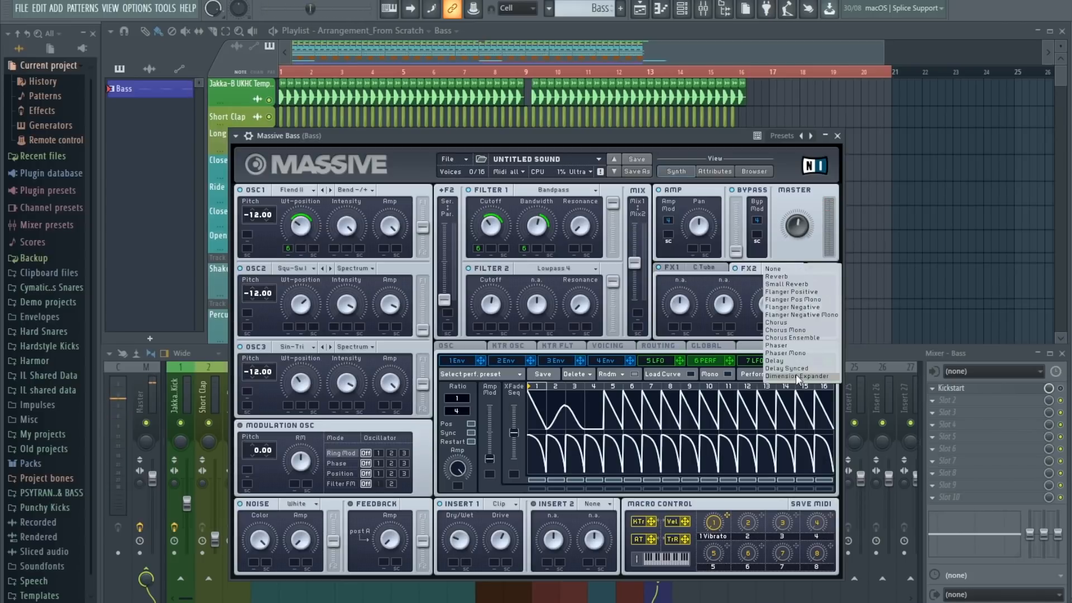
{"action": "left_click", "coordinate": [795, 376]}
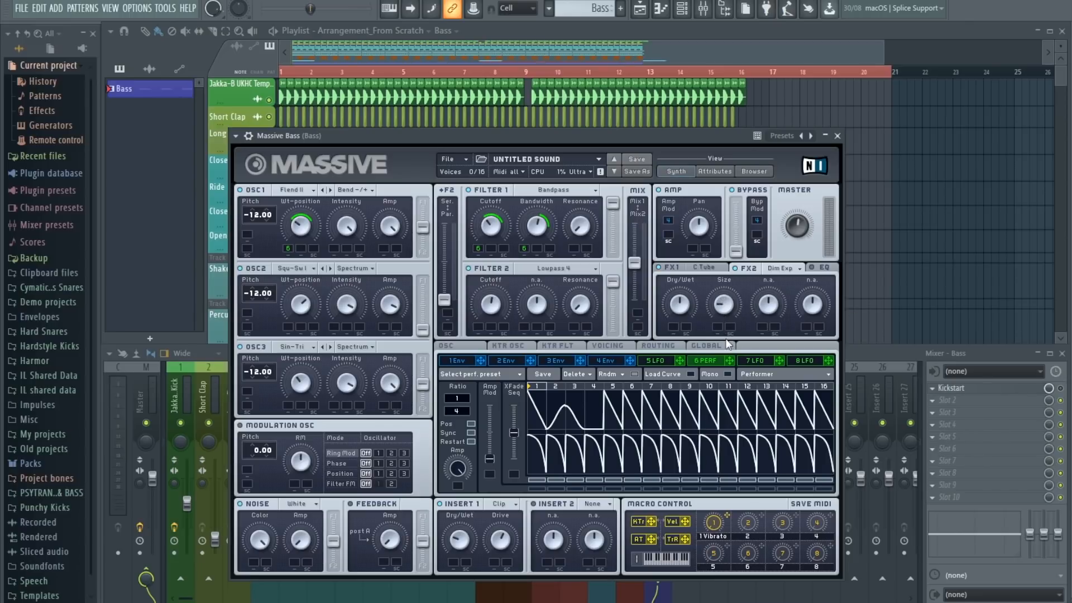
{"action": "left_click_drag", "start_coordinate": [730, 317], "coordinate": [732, 353]}
{"action": "key", "text": "space"}
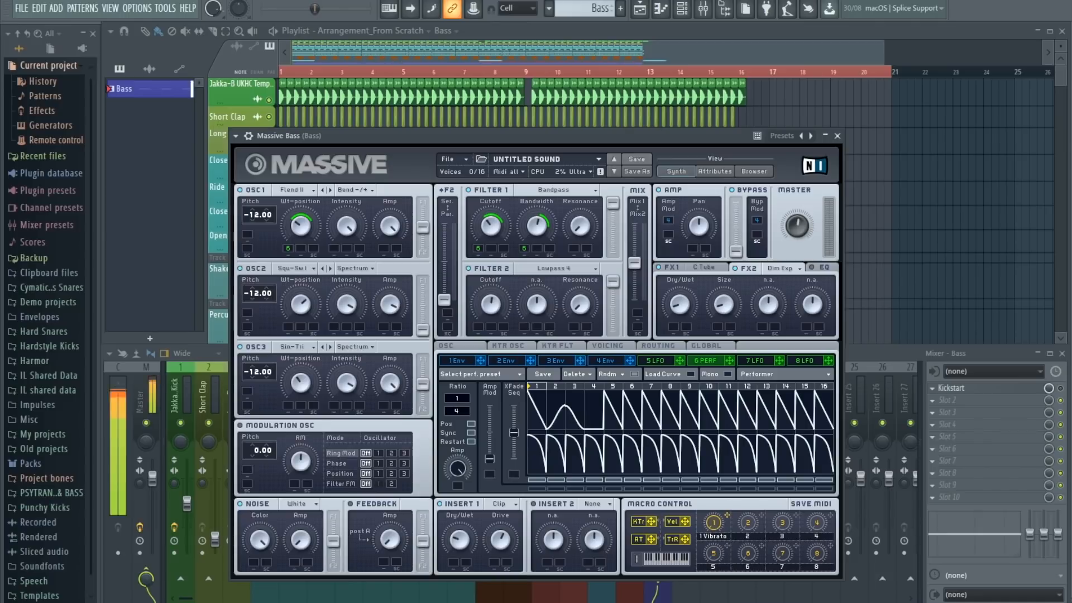
{"action": "left_click_drag", "start_coordinate": [728, 270], "coordinate": [728, 301]}
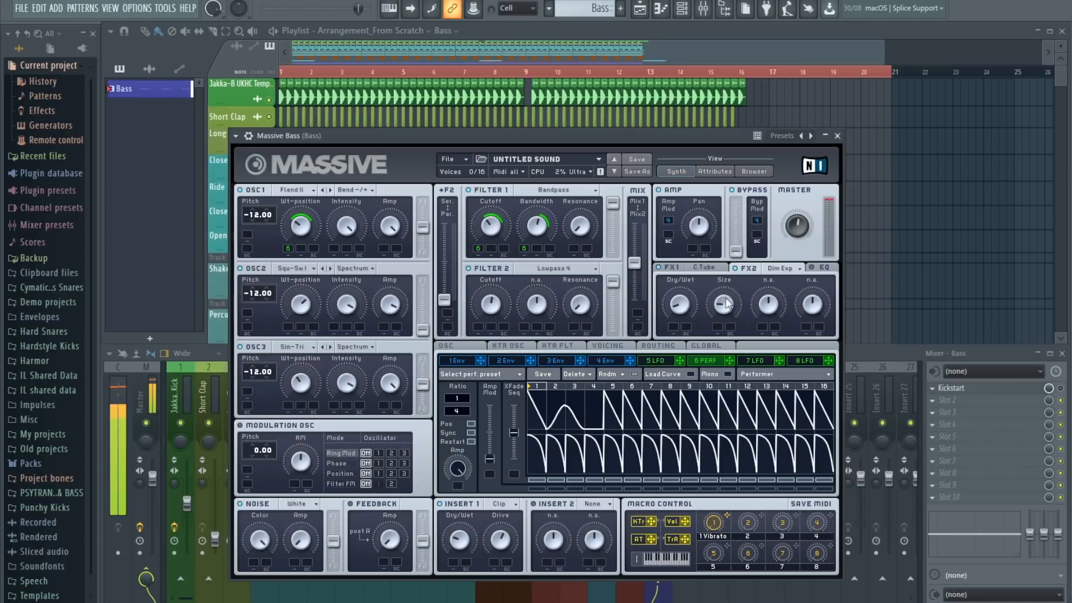
{"action": "key", "text": "space"}
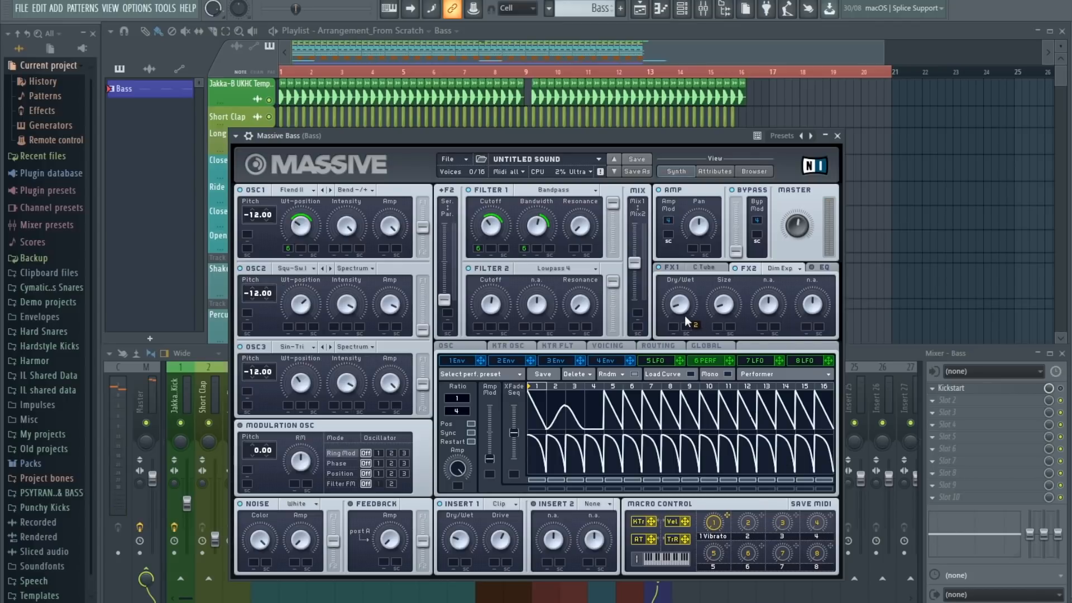
Assign macro 2, named "dim ex", to the Dimension Expander's Dry/Wet and Size, and audition the bass.
{"action": "left_click_drag", "start_coordinate": [686, 320], "coordinate": [670, 329]}
{"action": "left_click_drag", "start_coordinate": [763, 521], "coordinate": [737, 330]}
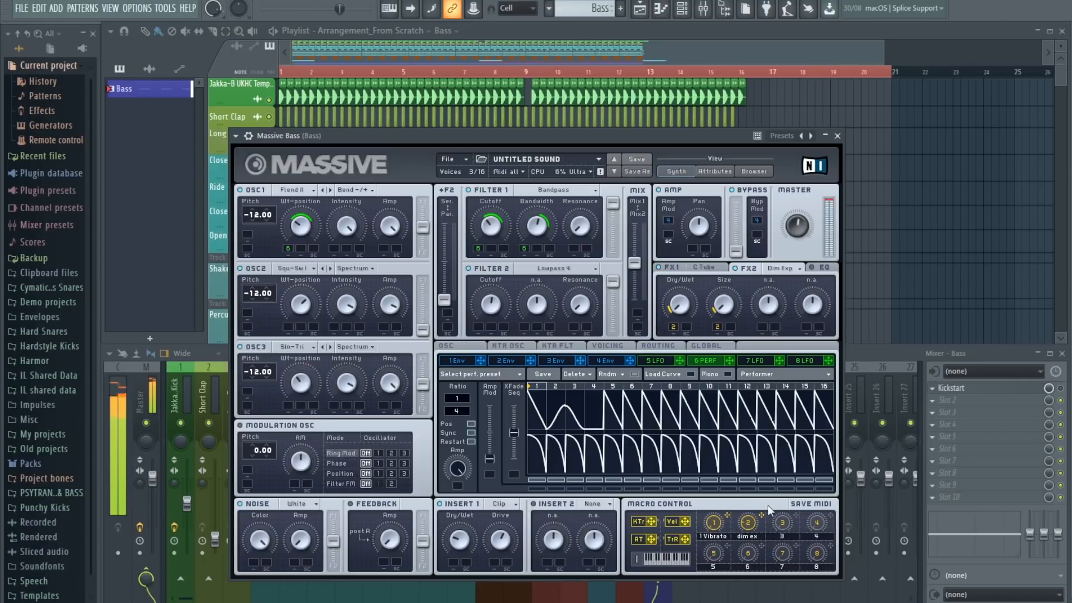
{"action": "key", "text": "space"}
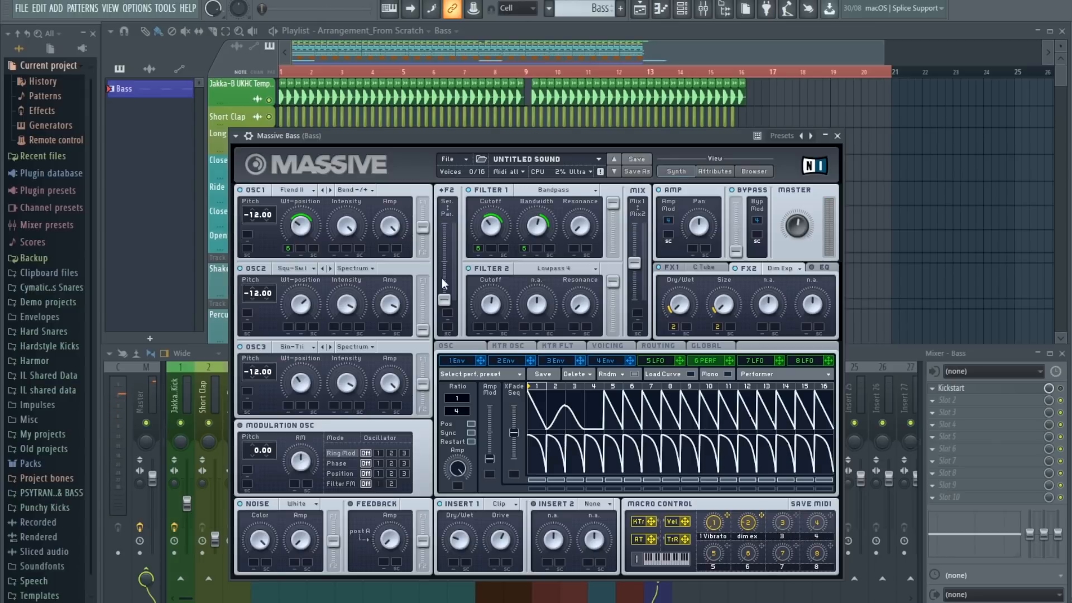
{"action": "key", "text": "space"}
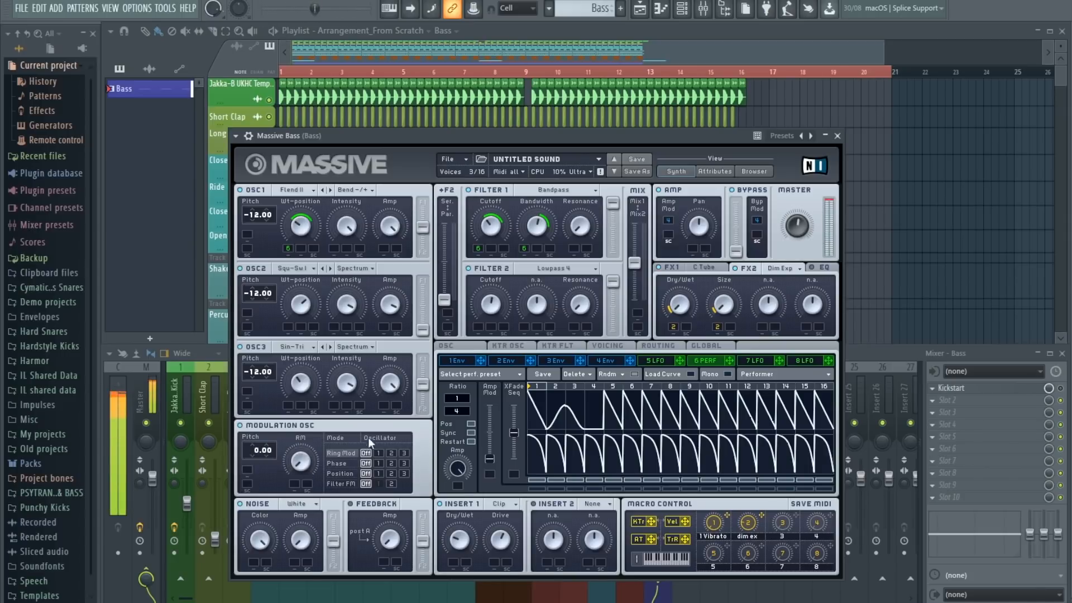
Set the Modulation Osc to ring-modulate Oscillator 1 and assign LFO 5 to its RM amount.
{"action": "left_click", "coordinate": [378, 453]}
{"action": "left_click", "coordinate": [676, 362]}
{"action": "left_click_drag", "start_coordinate": [565, 395], "coordinate": [294, 482]}
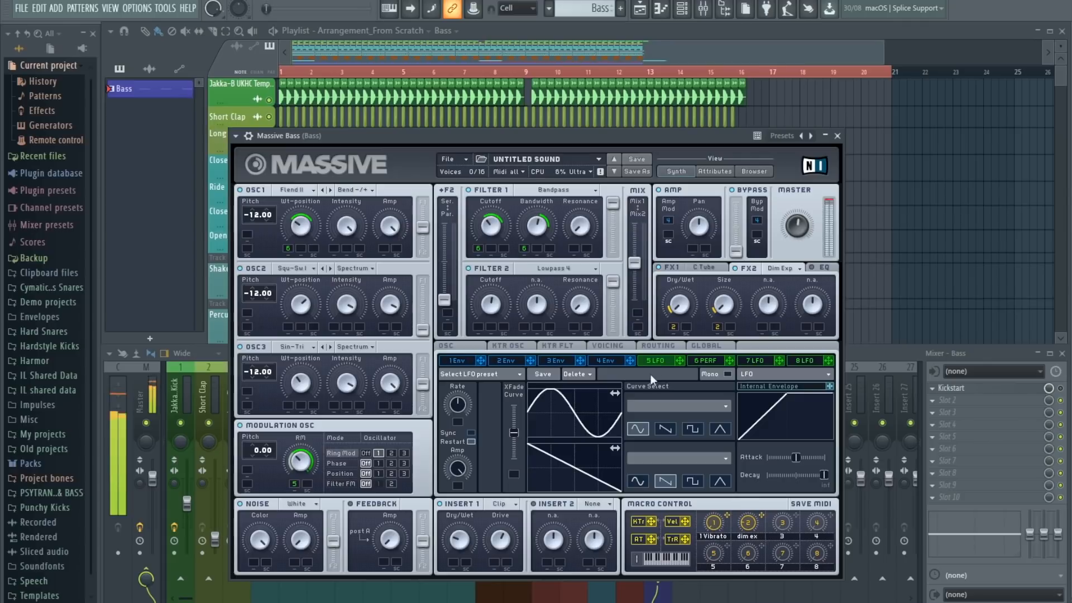
Enable Sync on LFO 5 with a 1/4 ratio and lower the Modulation Osc's RM amount.
{"action": "left_click", "coordinate": [471, 433]}
{"action": "left_click_drag", "start_coordinate": [465, 413], "coordinate": [470, 426]}
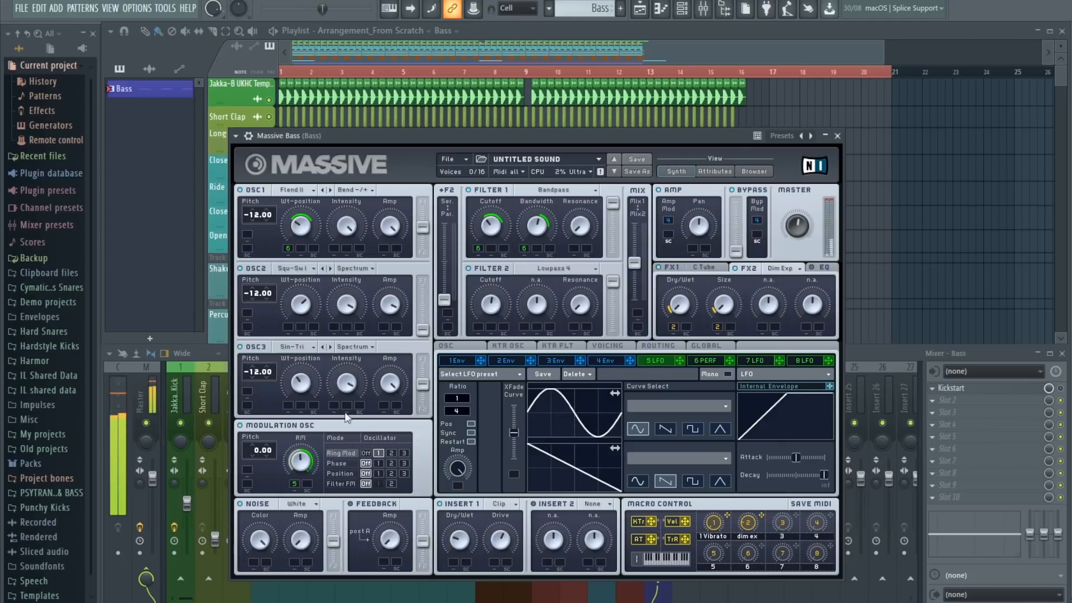
{"action": "left_click", "coordinate": [242, 426]}
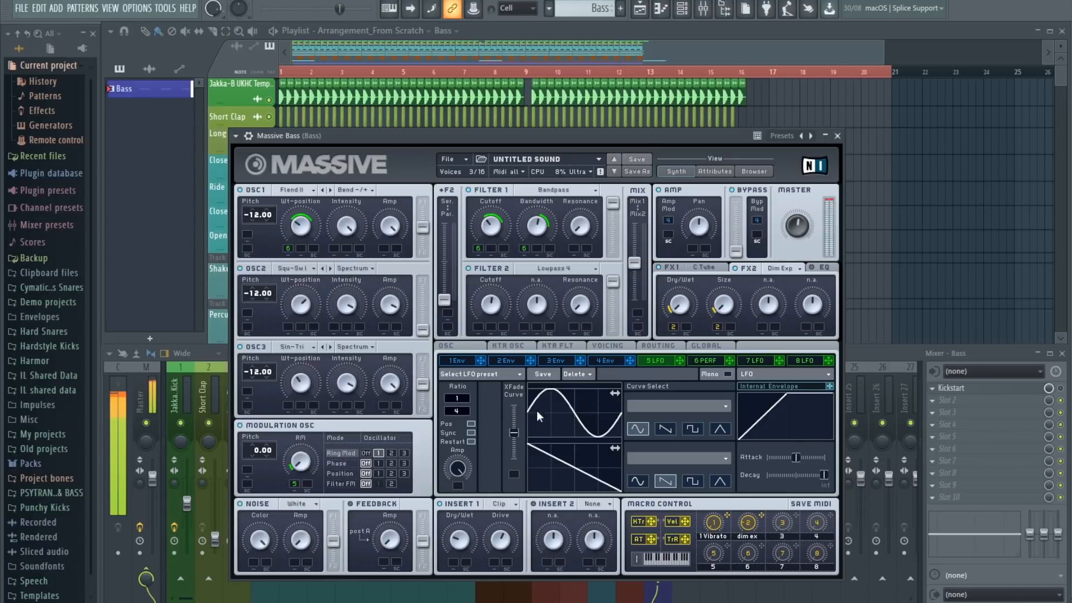
Check the Massive Bass voicing and Envelope 4 settings while it plays, and close the synth window.
{"action": "left_click", "coordinate": [608, 346]}
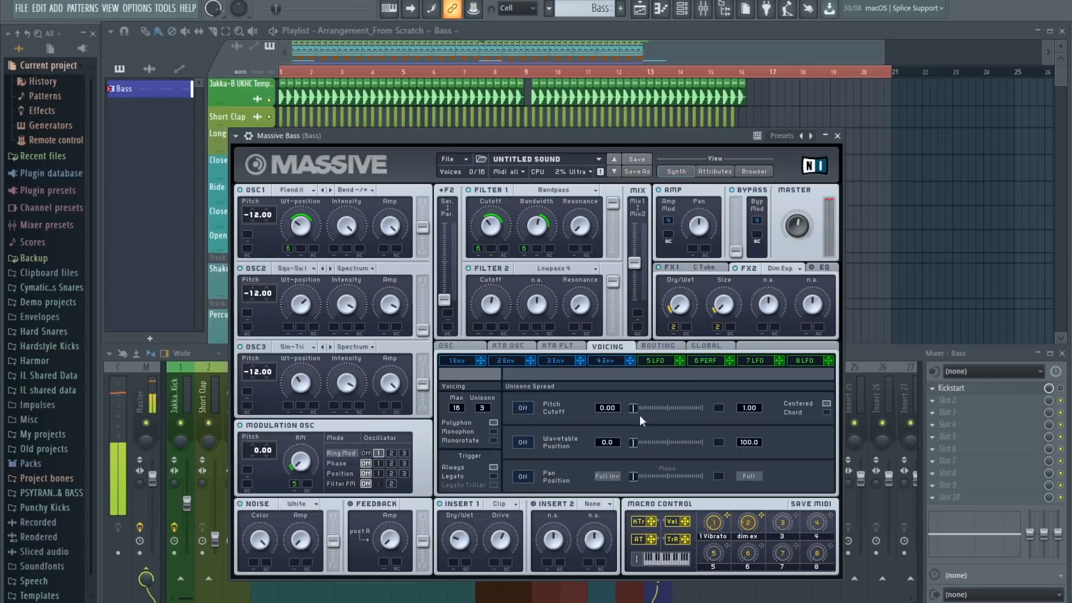
{"action": "left_click", "coordinate": [605, 361]}
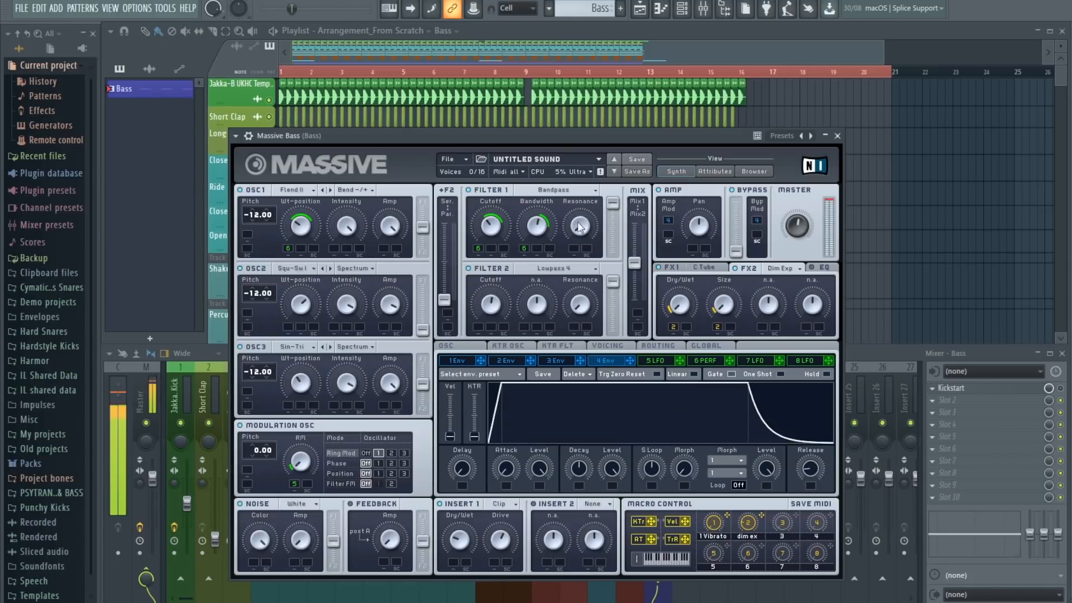
{"action": "key", "text": "space"}
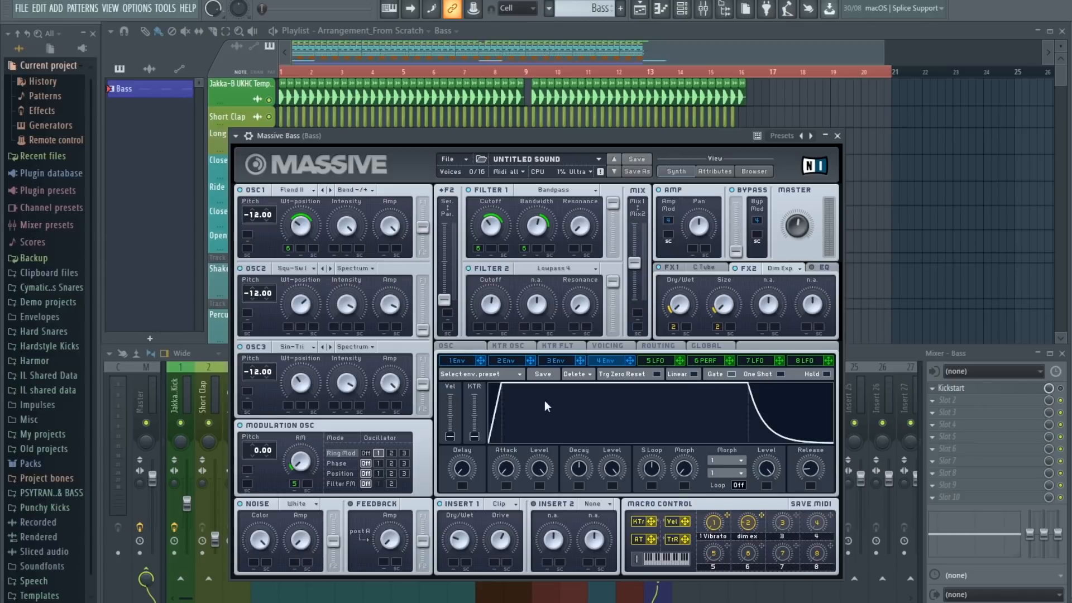
{"action": "left_click", "coordinate": [838, 137]}
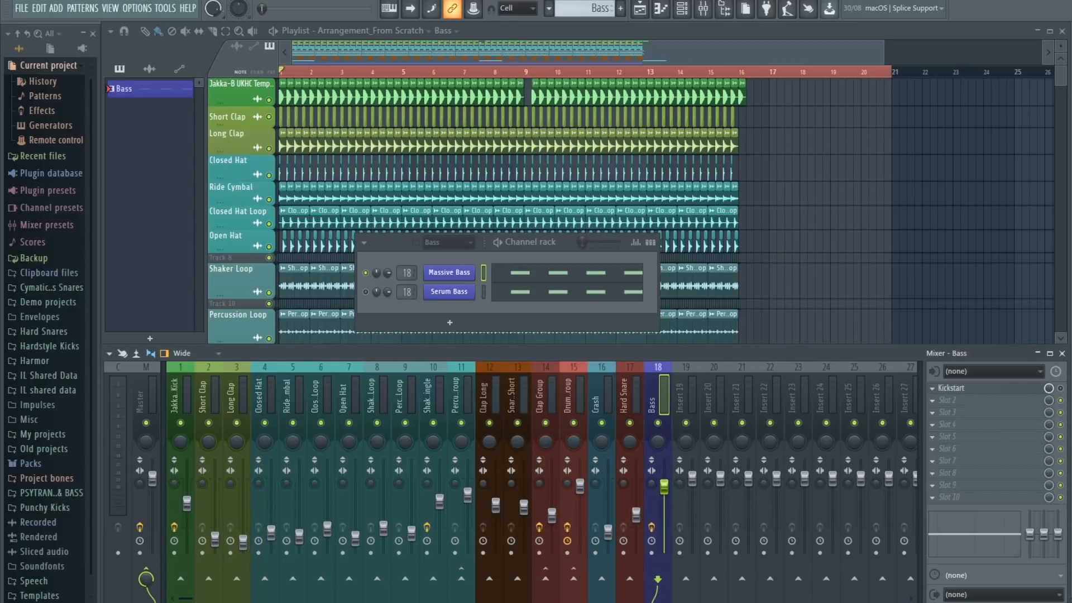
Audition the full arrangement with the channel rack hidden and the Bass clips in view, and select the Bass mixer track.
{"action": "key", "text": "space"}
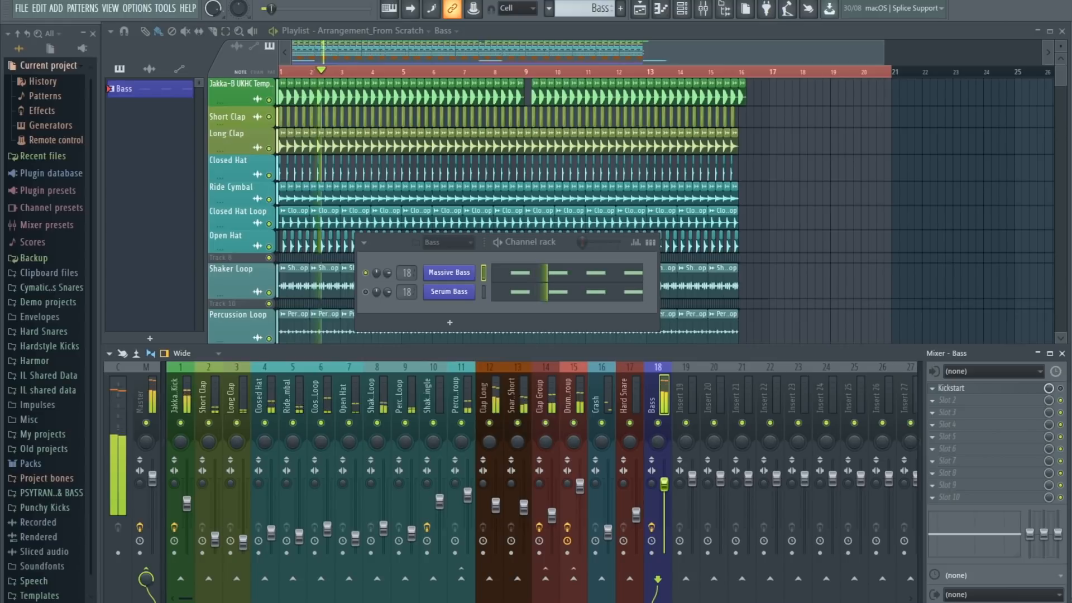
{"action": "left_click", "coordinate": [150, 394]}
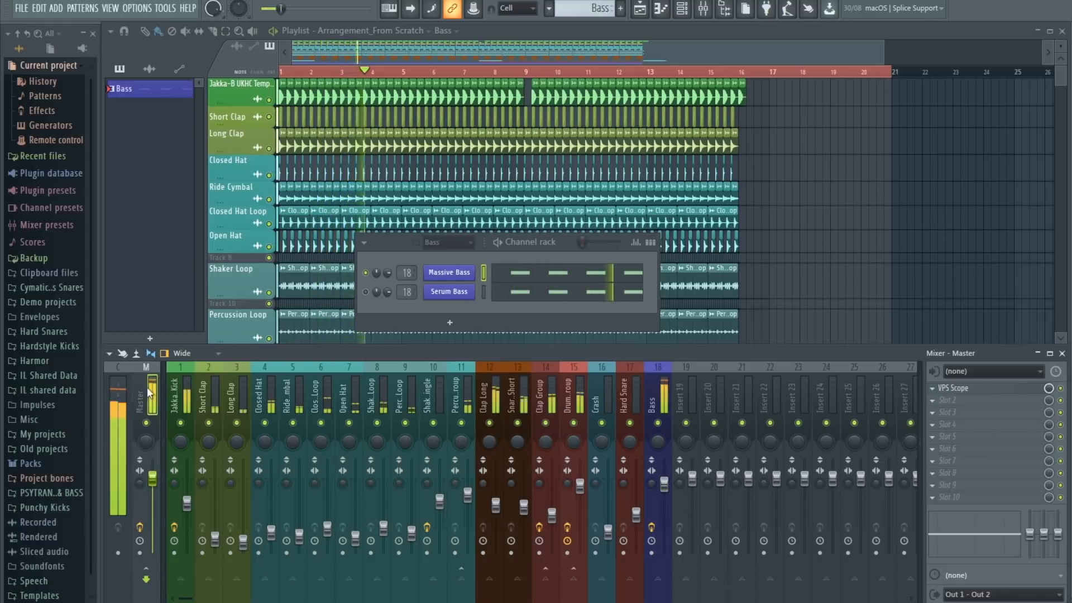
{"action": "key", "text": "F6"}
{"action": "scroll", "coordinate": [787, 240], "scroll_direction": "down", "scroll_amount": 5}
{"action": "scroll", "coordinate": [787, 241], "scroll_direction": "down", "scroll_amount": 1}
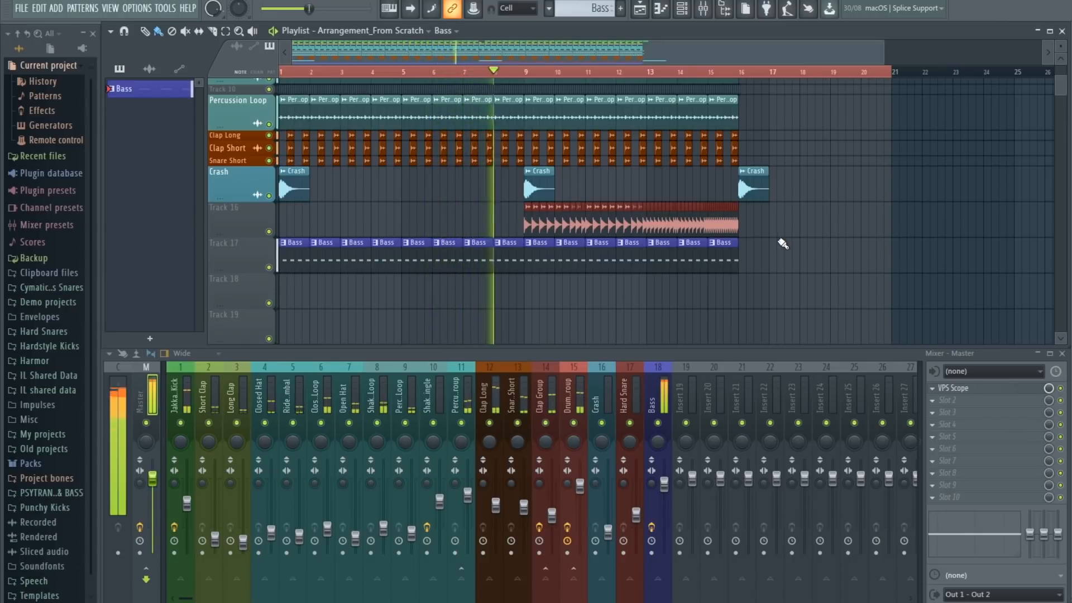
{"action": "key", "text": "space"}
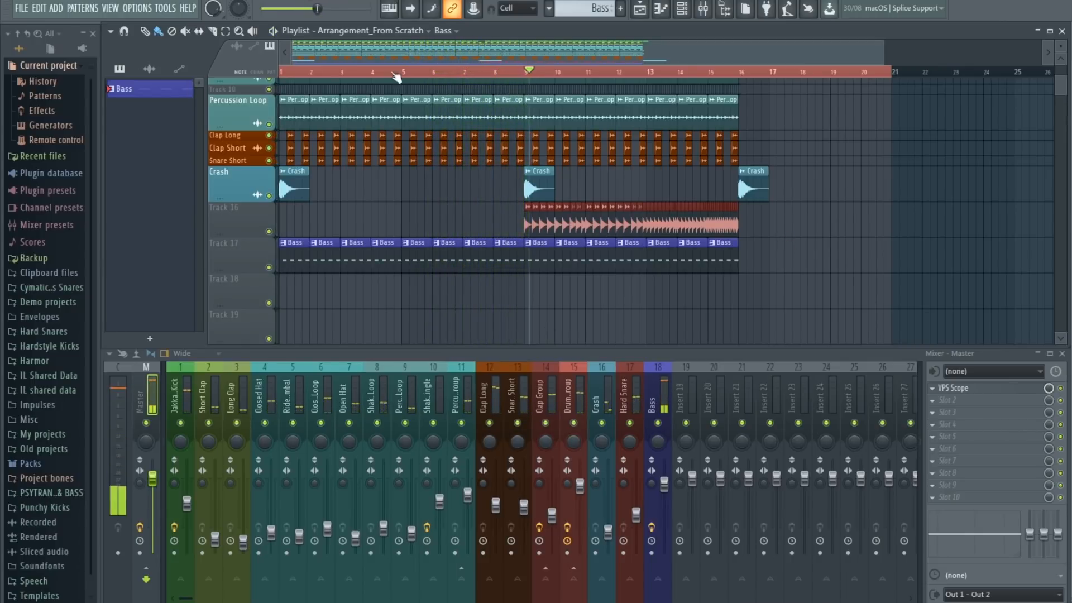
{"action": "left_click", "coordinate": [665, 484]}
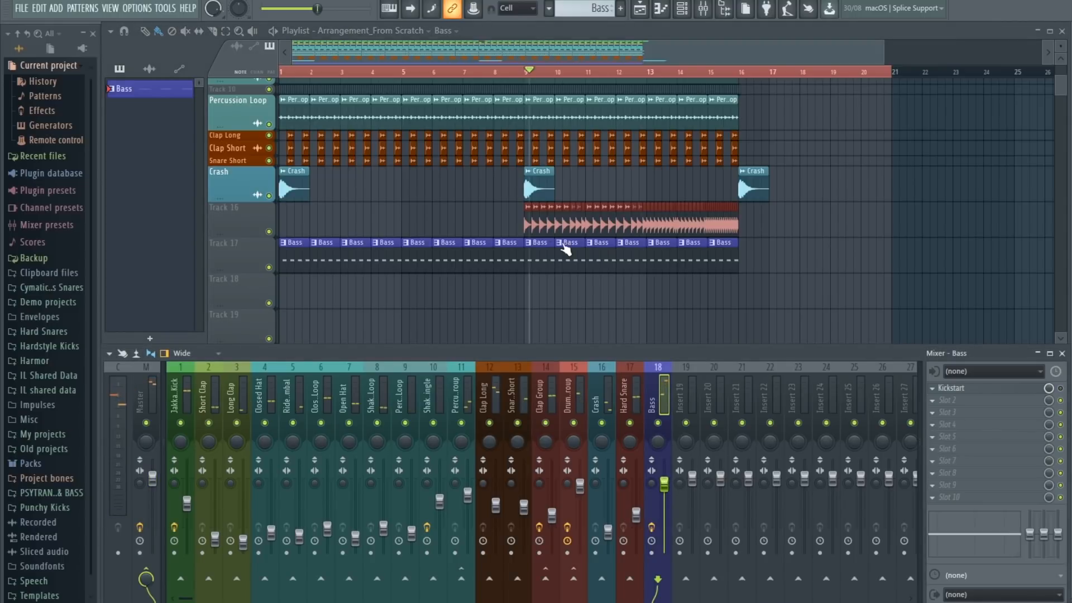
Open the Serum Bass synth from the Bass pattern's channel rack and start playback.
{"action": "double_click", "coordinate": [503, 259]}
{"action": "left_click", "coordinate": [1002, 89]}
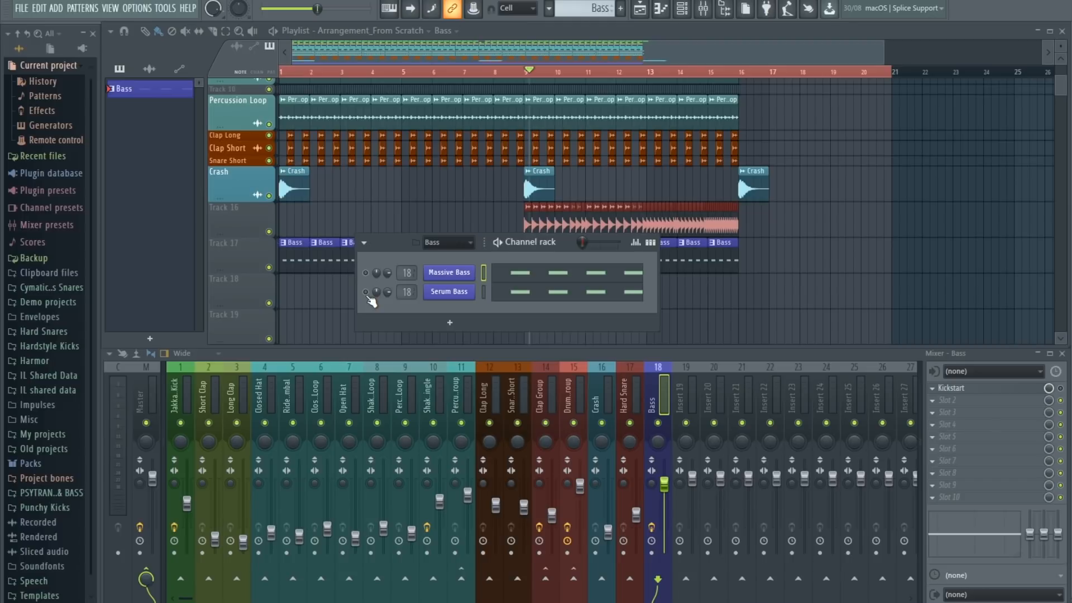
{"action": "left_click", "coordinate": [459, 294]}
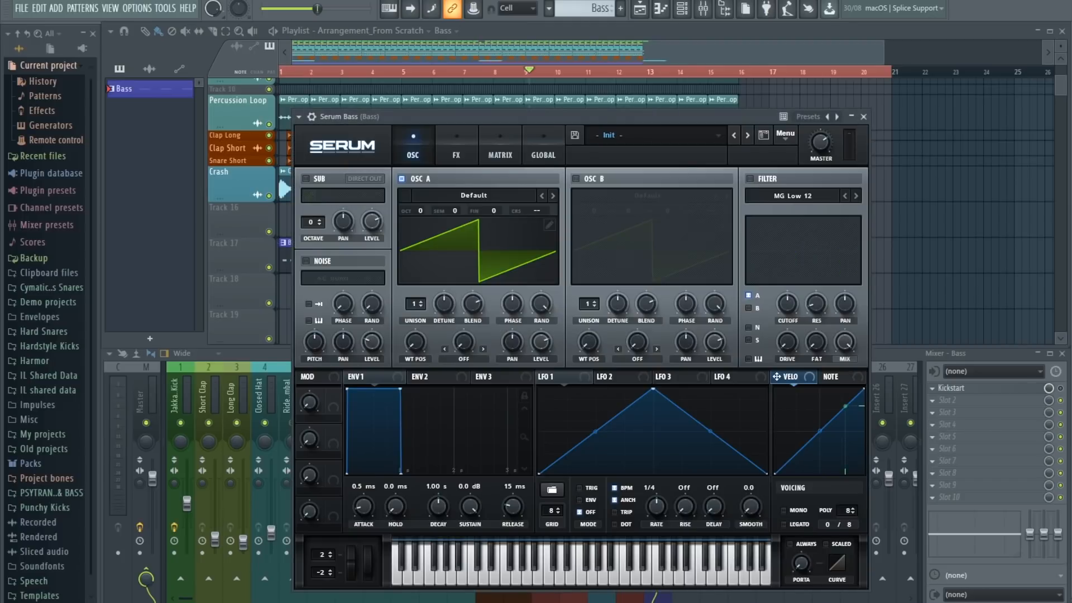
{"action": "key", "text": "space"}
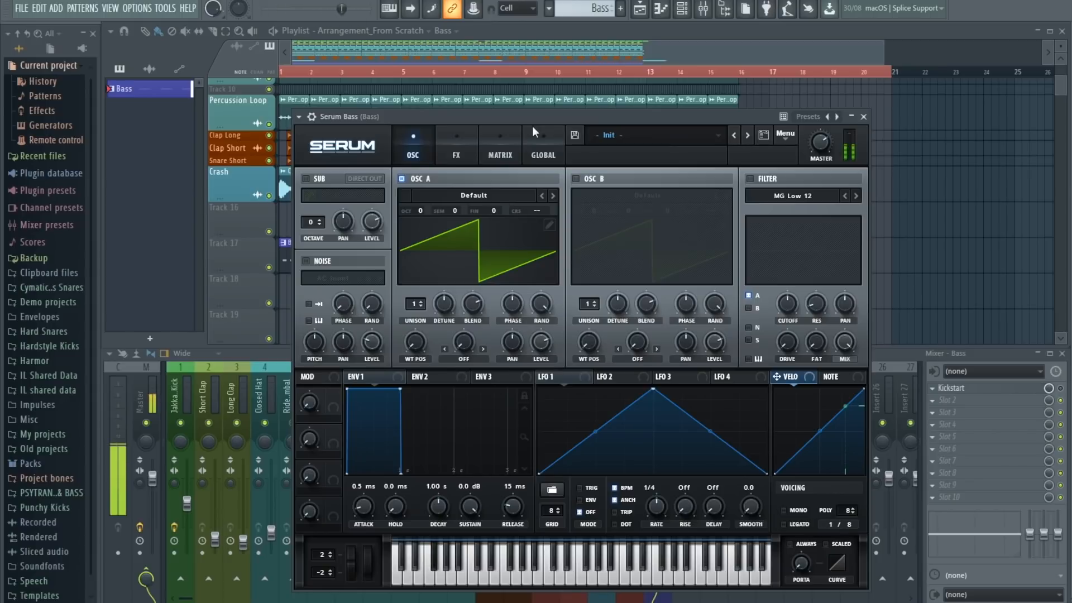
Load the Spectral wavetable Squelchy 1 [SL] into Osc A, set its octave to -1 and raise its wavetable position.
{"action": "left_click", "coordinate": [462, 195]}
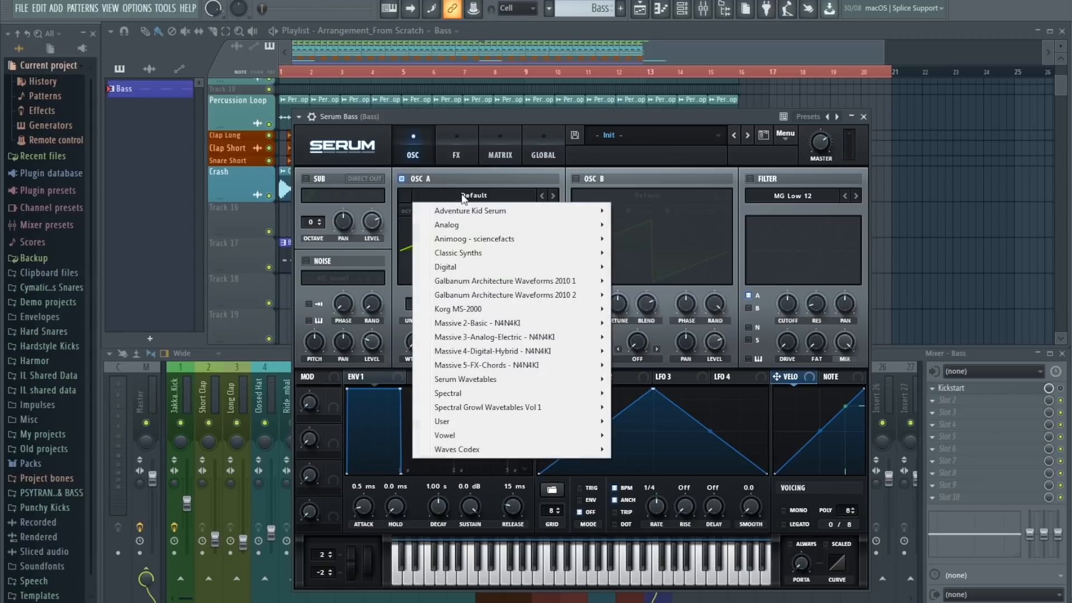
{"action": "mouse_move", "coordinate": [491, 399]}
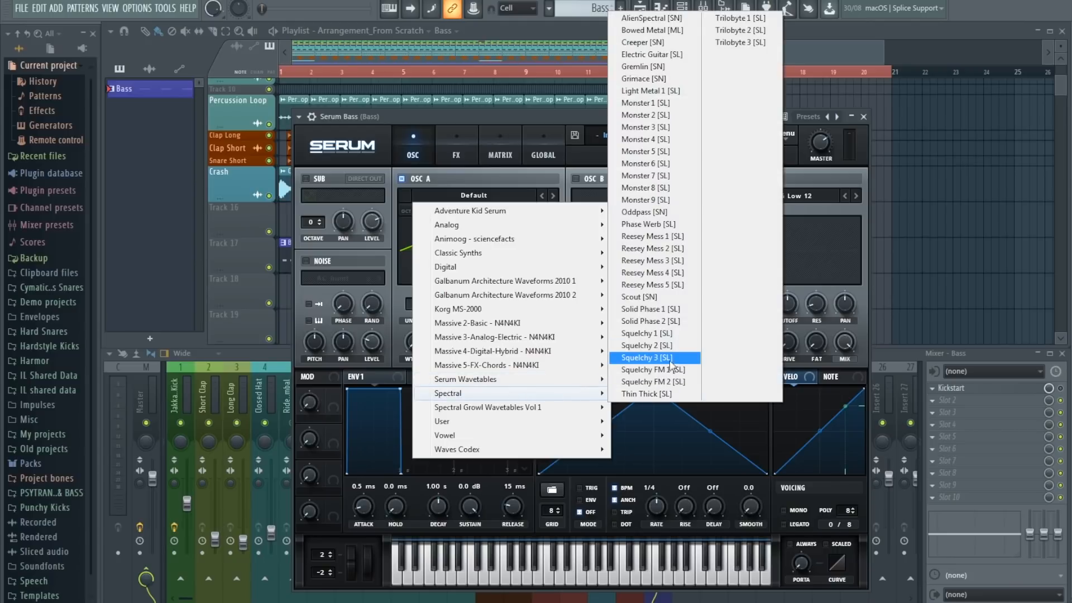
{"action": "left_click", "coordinate": [676, 333]}
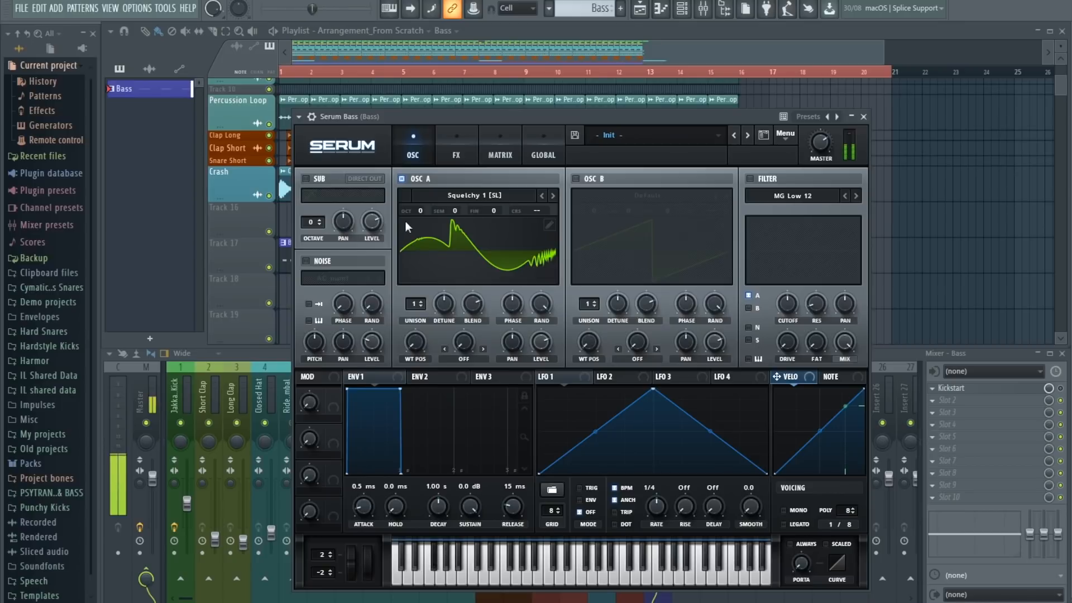
{"action": "left_click_drag", "start_coordinate": [421, 217], "coordinate": [424, 229]}
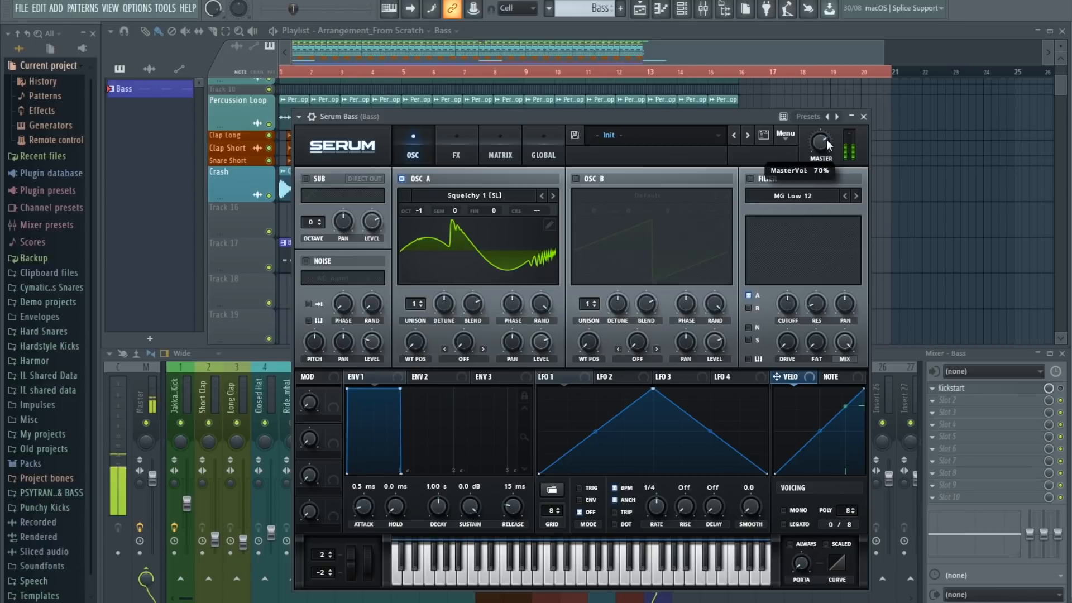
{"action": "left_click_drag", "start_coordinate": [424, 345], "coordinate": [429, 291]}
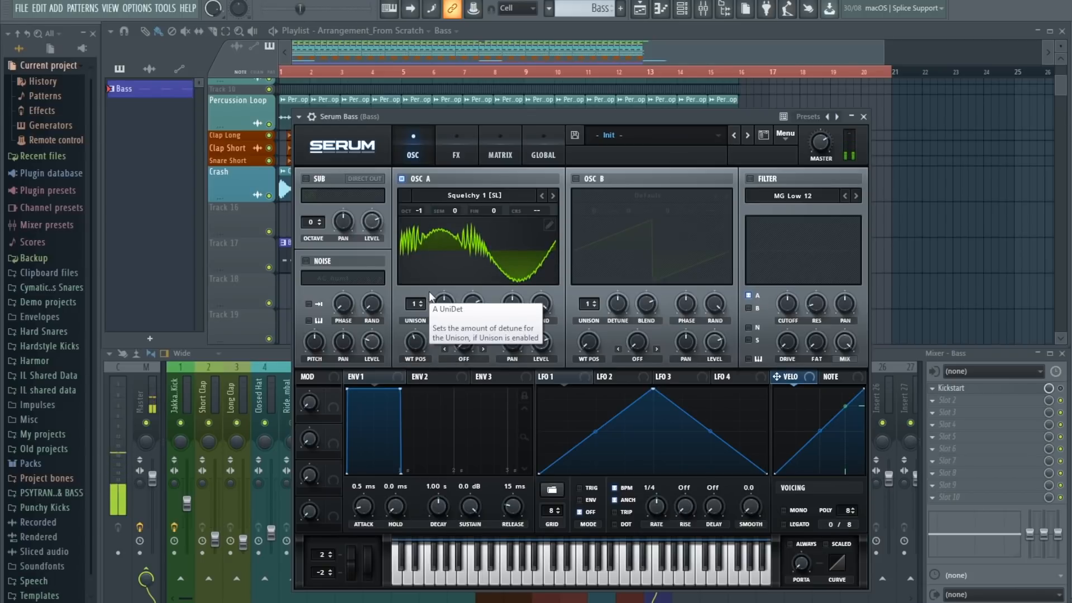
{"action": "left_click_drag", "start_coordinate": [444, 306], "coordinate": [420, 334]}
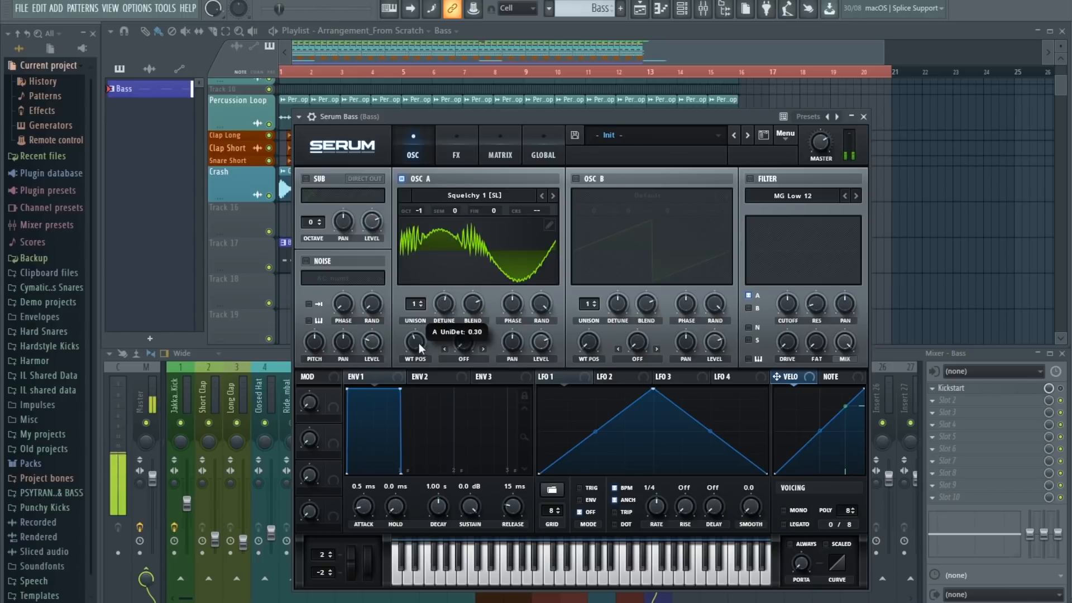
Set Osc A's warp mode to Sync (Window Full) with a warp amount of about 1.12%.
{"action": "left_click", "coordinate": [464, 358]}
{"action": "left_click", "coordinate": [474, 358]}
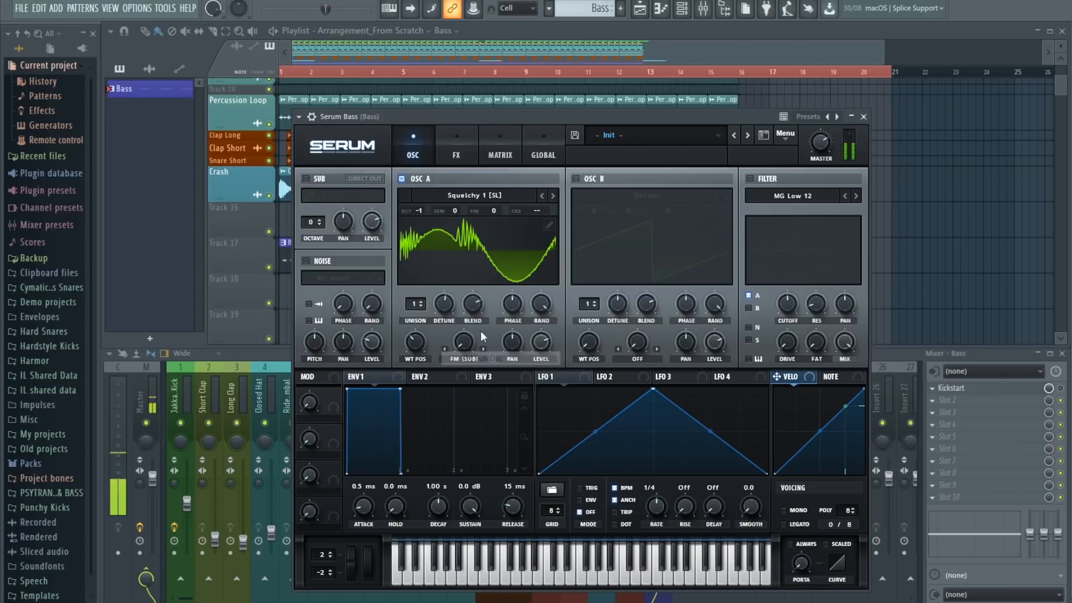
{"action": "left_click", "coordinate": [469, 358]}
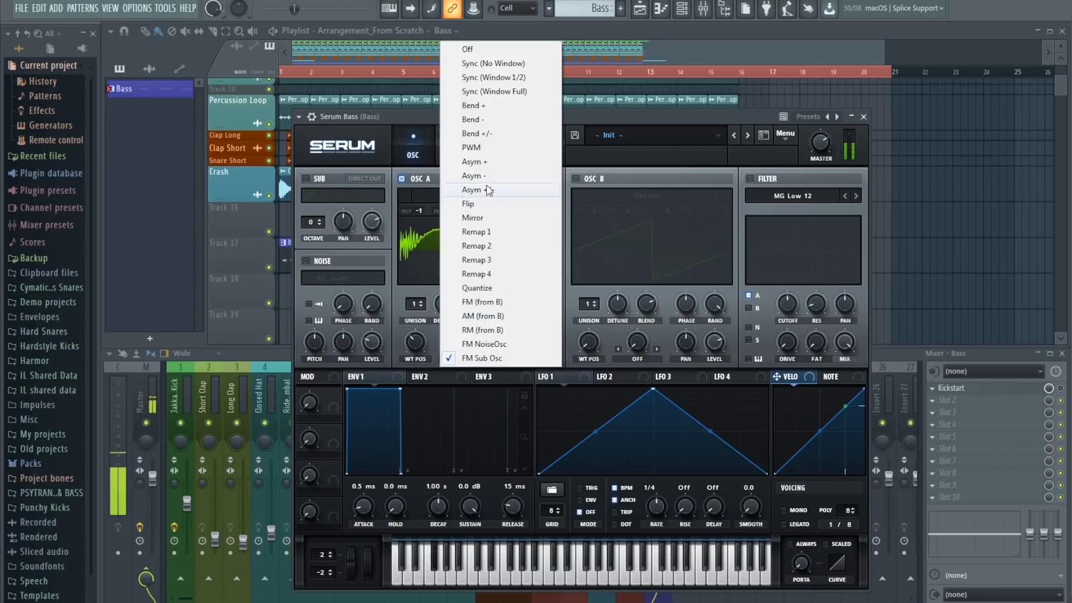
{"action": "left_click", "coordinate": [498, 93]}
{"action": "mouse_move", "coordinate": [462, 340]}
{"action": "left_mouse_down"}
{"action": "mouse_move", "coordinate": [469, 310]}
{"action": "mouse_move", "coordinate": [474, 323]}
{"action": "left_mouse_up"}
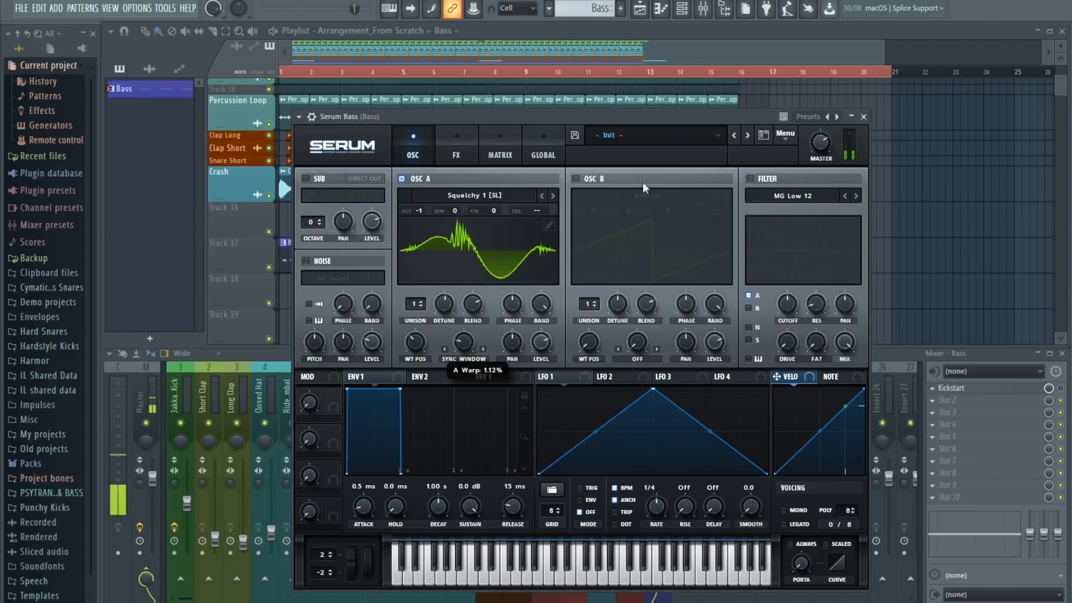
{"action": "scroll", "coordinate": [465, 352], "scroll_direction": "down", "scroll_amount": 1}
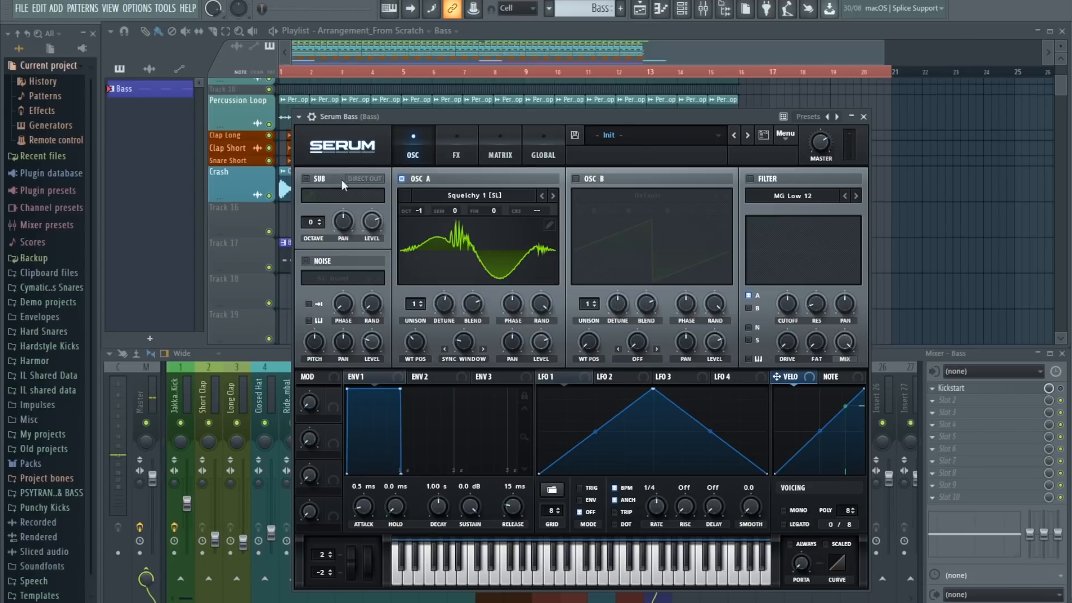
Enable Osc B with the User wavetable EDM Bass at octave -1, adjust its wavetable position and set its level to 86%.
{"action": "left_click", "coordinate": [575, 179]}
{"action": "left_click", "coordinate": [642, 195]}
{"action": "mouse_move", "coordinate": [658, 420]}
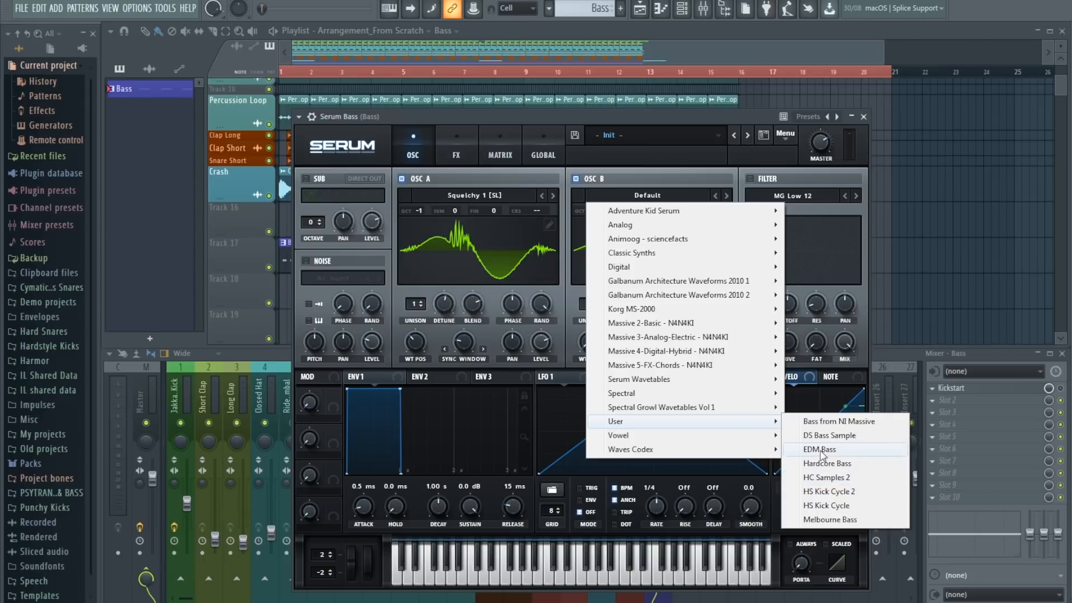
{"action": "left_click", "coordinate": [821, 450]}
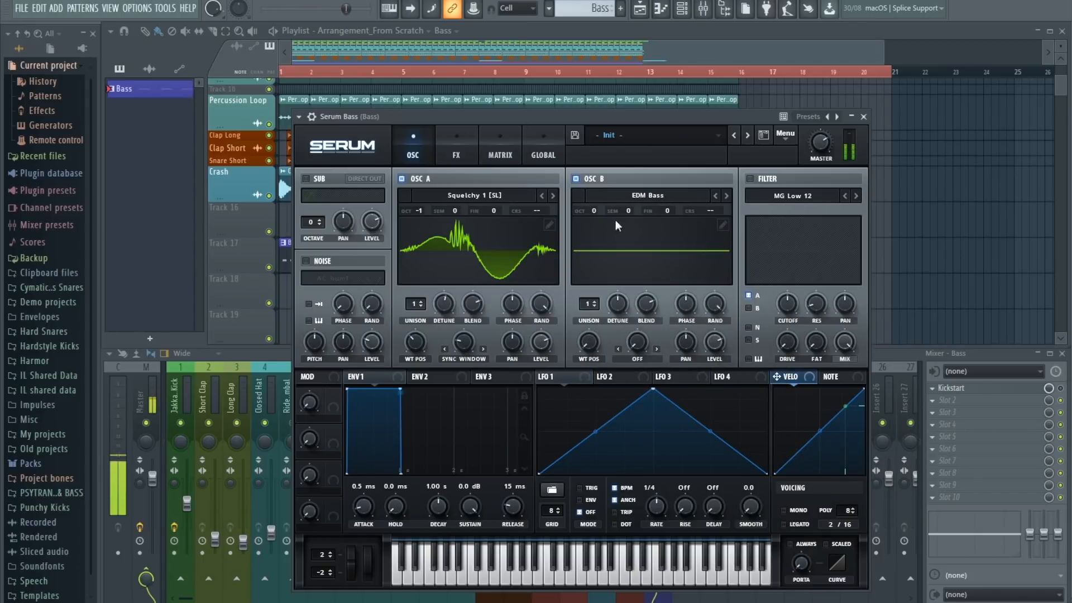
{"action": "left_click_drag", "start_coordinate": [589, 342], "coordinate": [594, 224]}
{"action": "left_click_drag", "start_coordinate": [588, 346], "coordinate": [590, 337]}
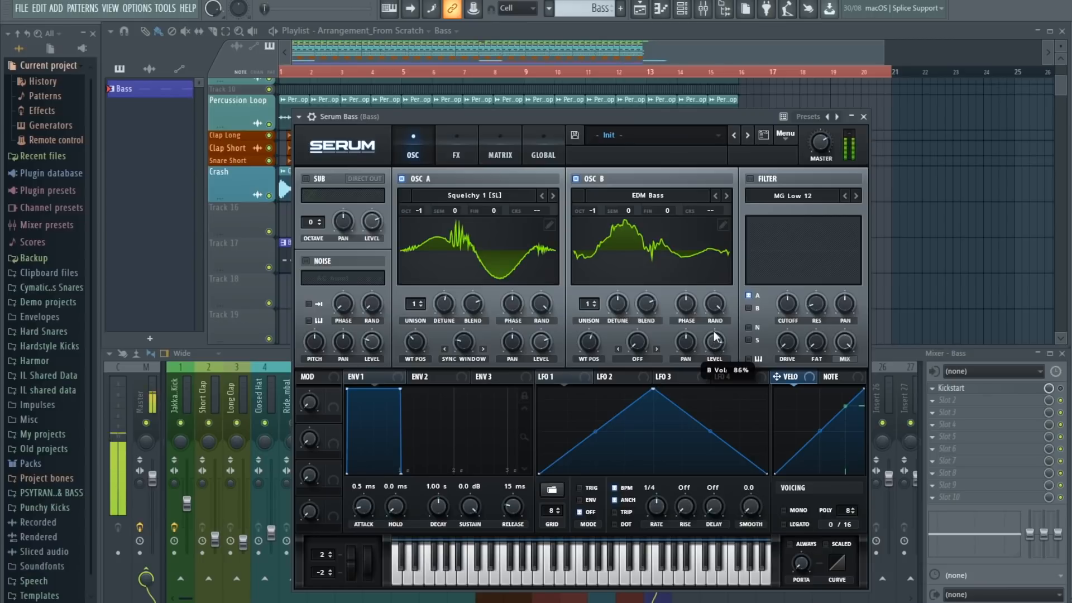
Set Osc B's warp mode to Asym +/-, raise the warp amount and fine-tune the wavetable position.
{"action": "left_click", "coordinate": [632, 361]}
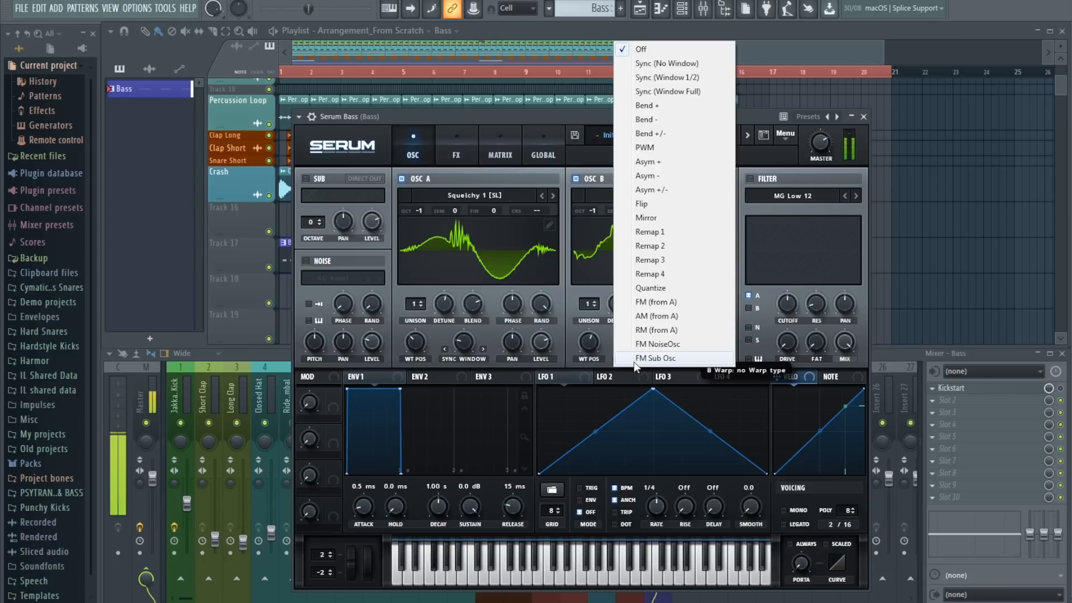
{"action": "left_click", "coordinate": [670, 190]}
{"action": "left_click_drag", "start_coordinate": [637, 342], "coordinate": [640, 308]}
{"action": "left_click_drag", "start_coordinate": [590, 343], "coordinate": [593, 353]}
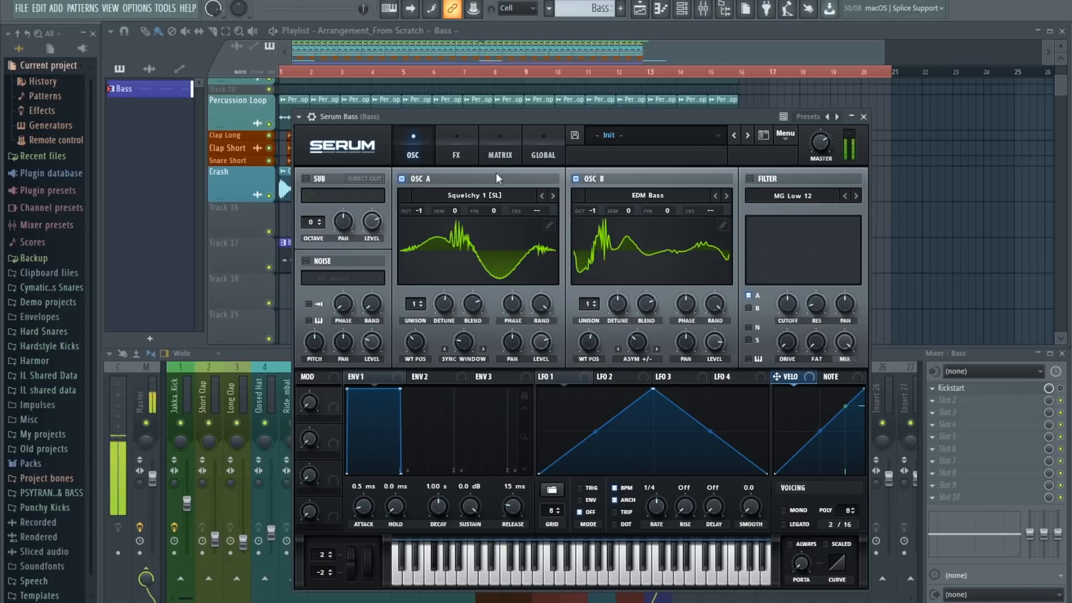
Enable the Sub oscillator at octave -1 with Direct Out on and raise its level.
{"action": "left_click", "coordinate": [306, 179]}
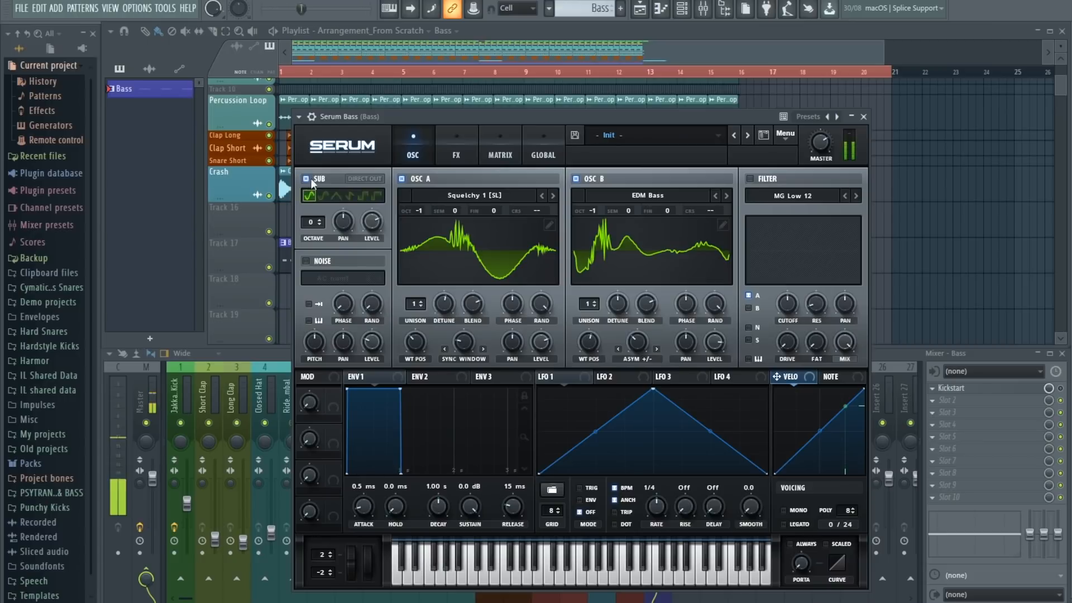
{"action": "key", "text": "space"}
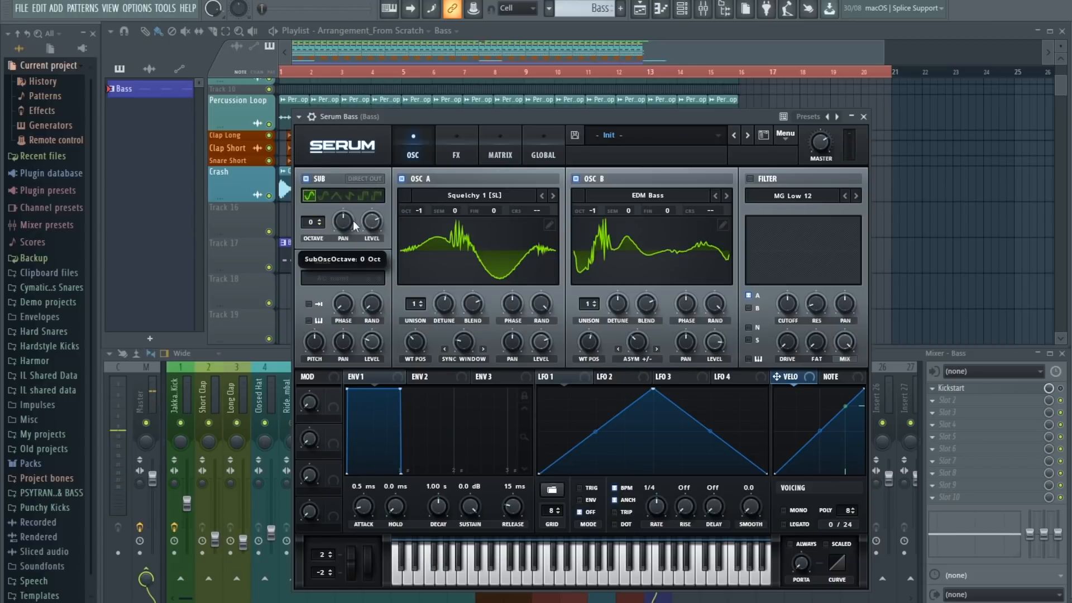
{"action": "left_click", "coordinate": [320, 224]}
{"action": "left_click", "coordinate": [366, 179]}
{"action": "mouse_move", "coordinate": [376, 204]}
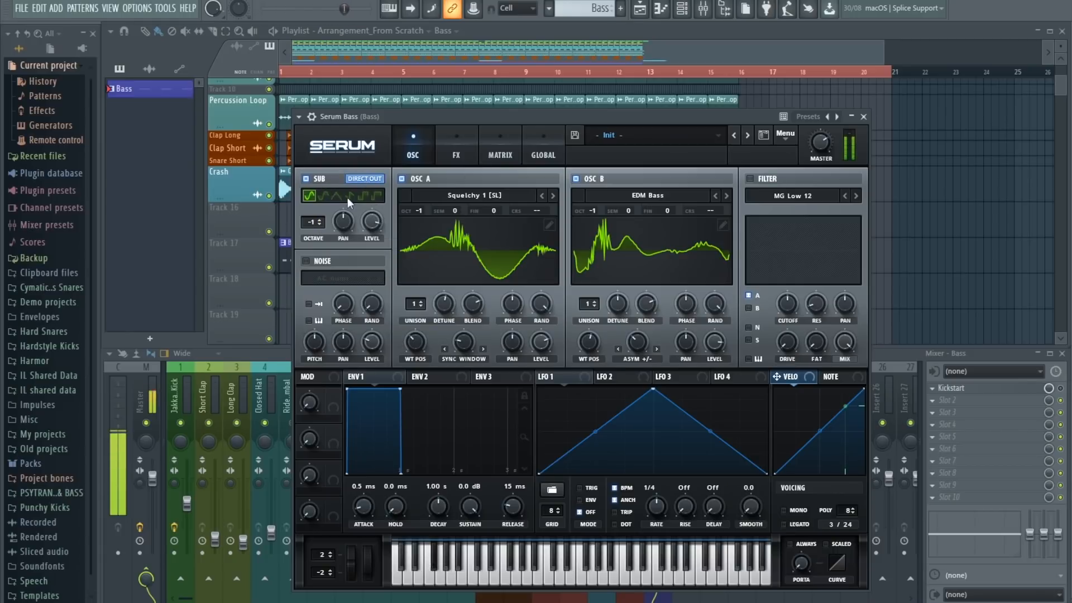
Enable the MG Low 12 filter for Osc A and Osc B, open its cutoff almost fully and adjust the master volume.
{"action": "left_click", "coordinate": [751, 177]}
{"action": "left_click_drag", "start_coordinate": [789, 308], "coordinate": [791, 267]}
{"action": "left_click", "coordinate": [749, 307]}
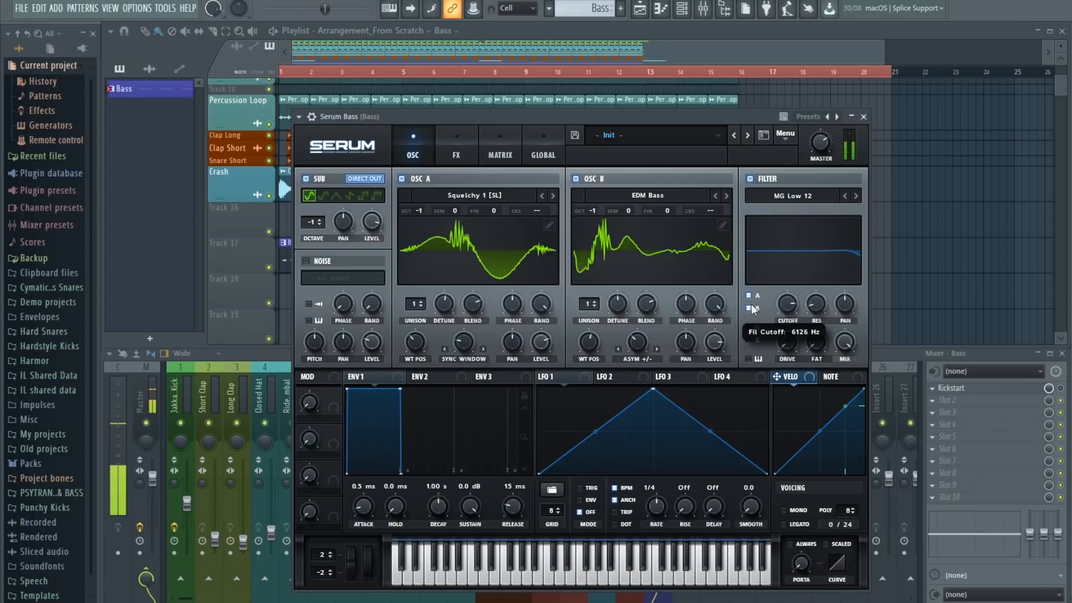
{"action": "left_click_drag", "start_coordinate": [785, 311], "coordinate": [788, 299]}
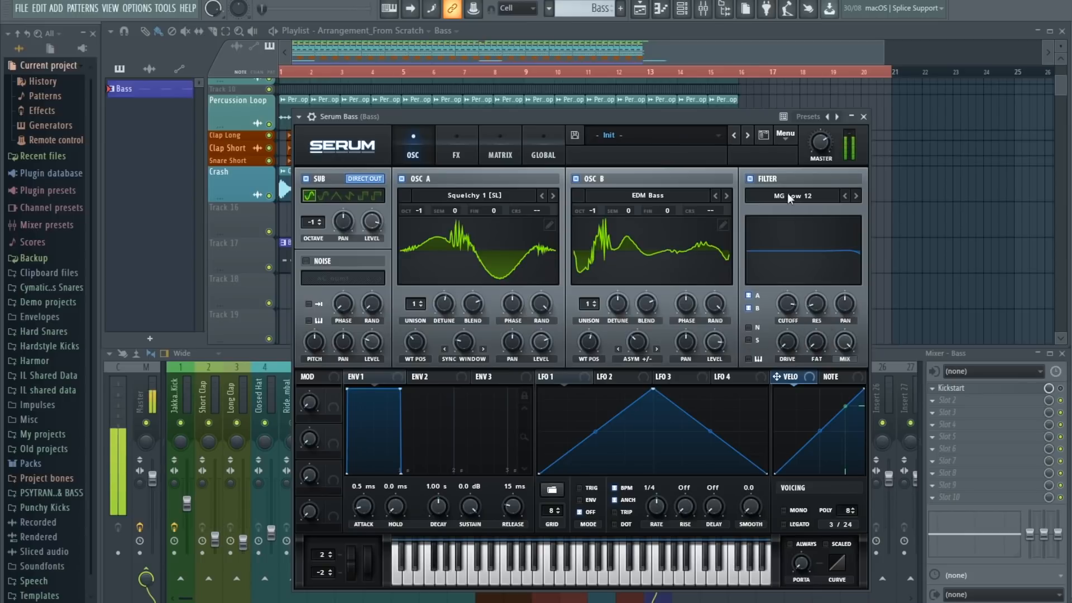
{"action": "left_click_drag", "start_coordinate": [819, 147], "coordinate": [819, 143]}
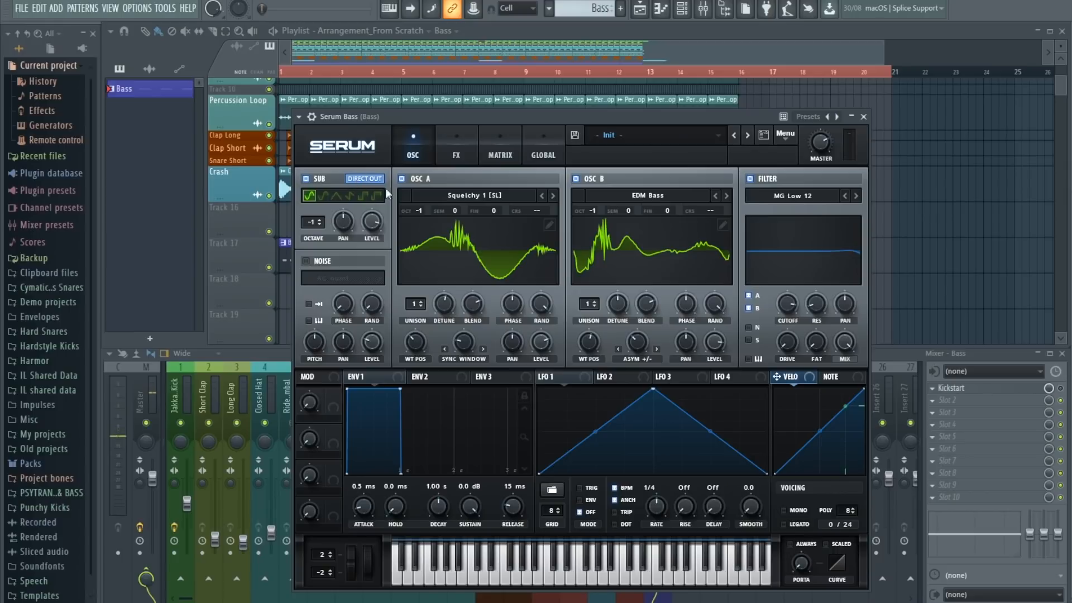
Enable the Distortion effect, try different types during playback and set it to Diode 1.
{"action": "left_click", "coordinate": [457, 155]}
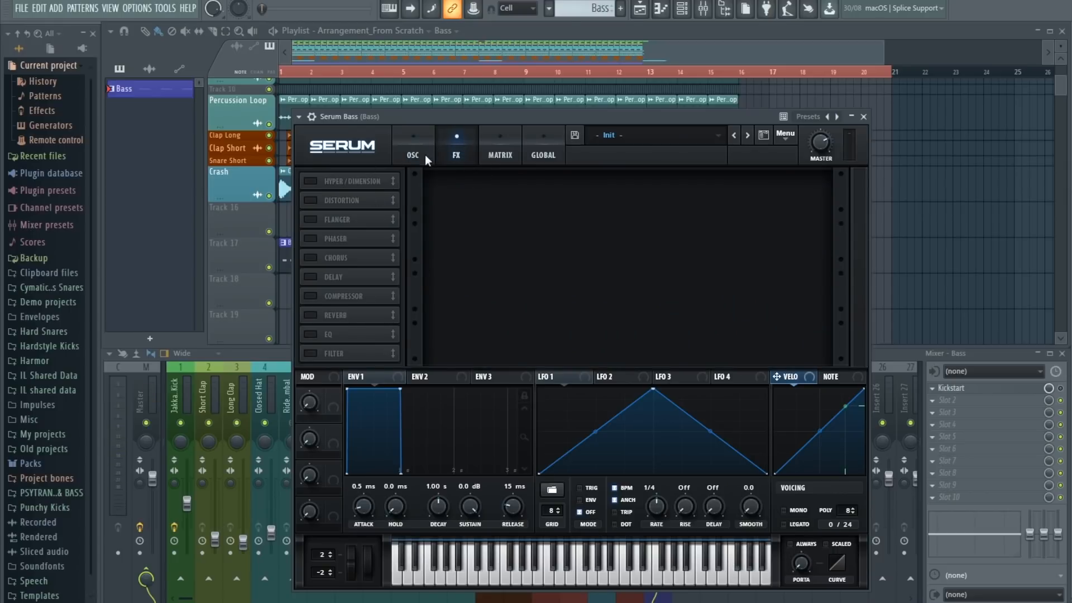
{"action": "left_click", "coordinate": [409, 151]}
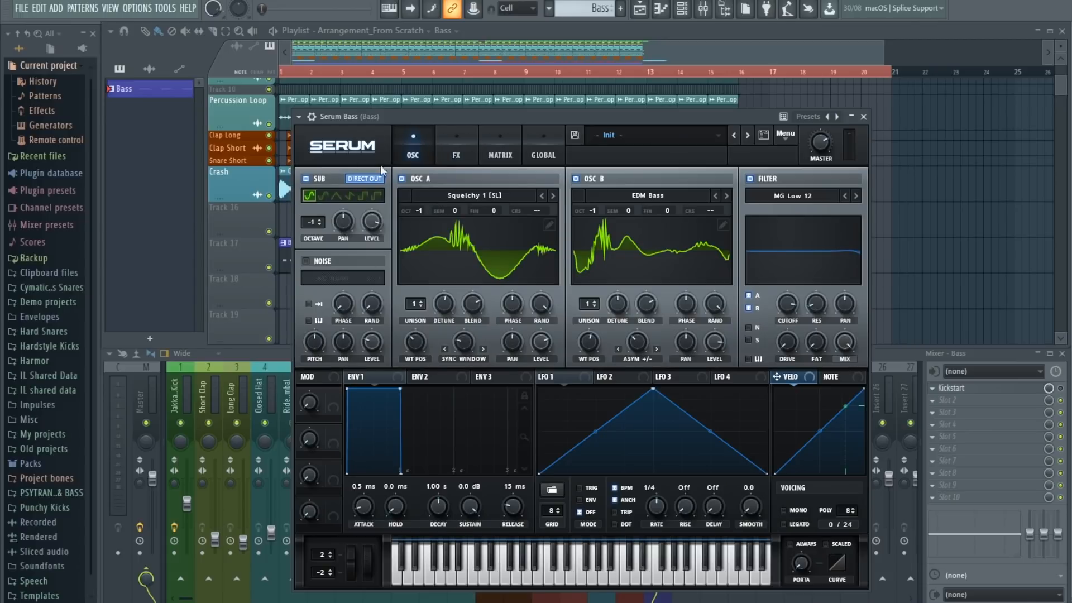
{"action": "left_click", "coordinate": [462, 148]}
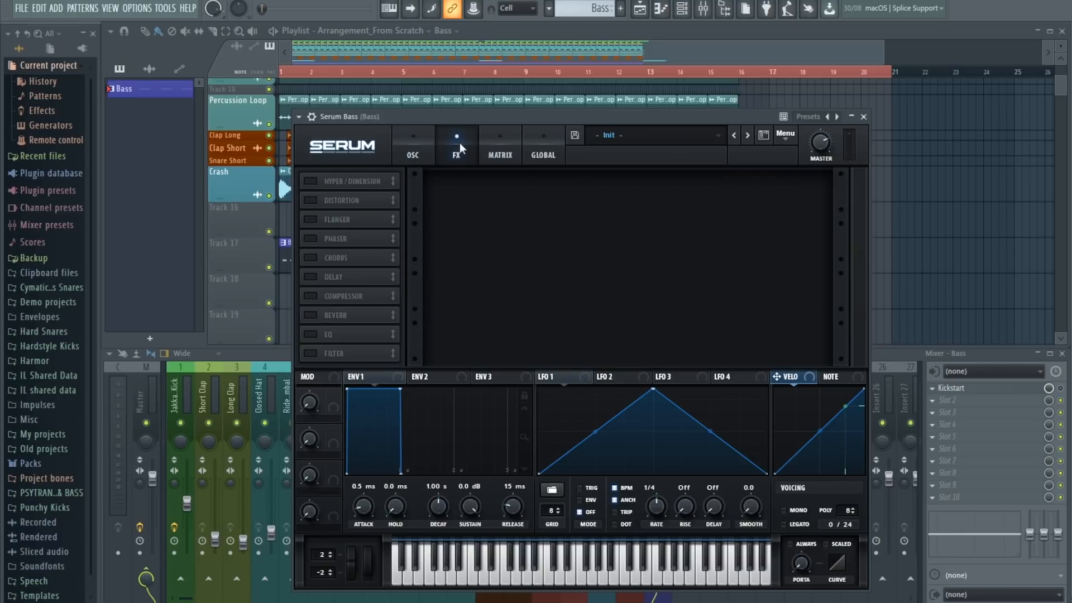
{"action": "left_click", "coordinate": [313, 200]}
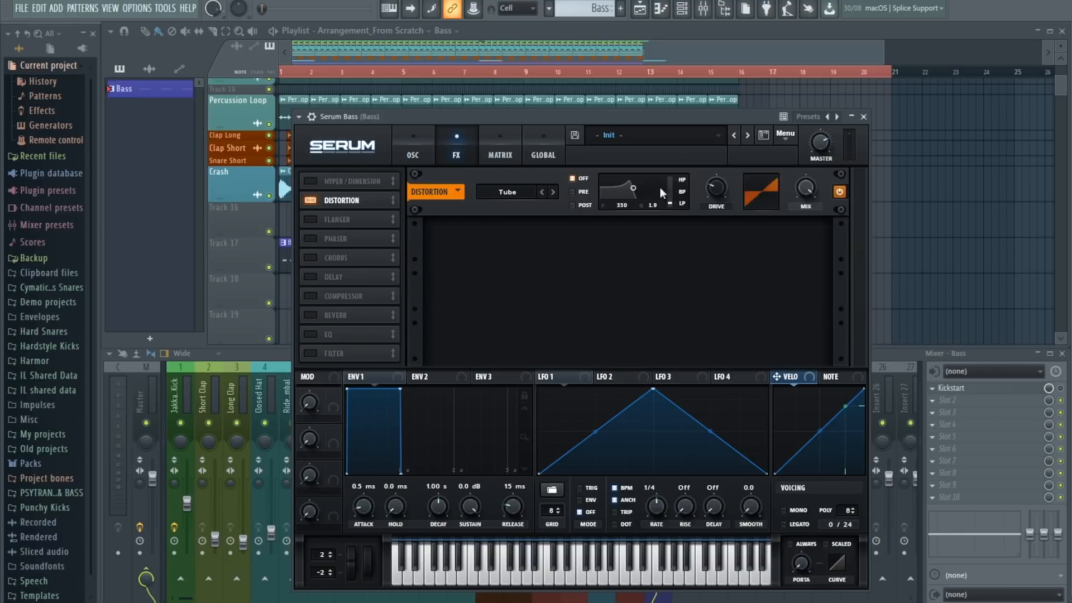
{"action": "key", "text": "space"}
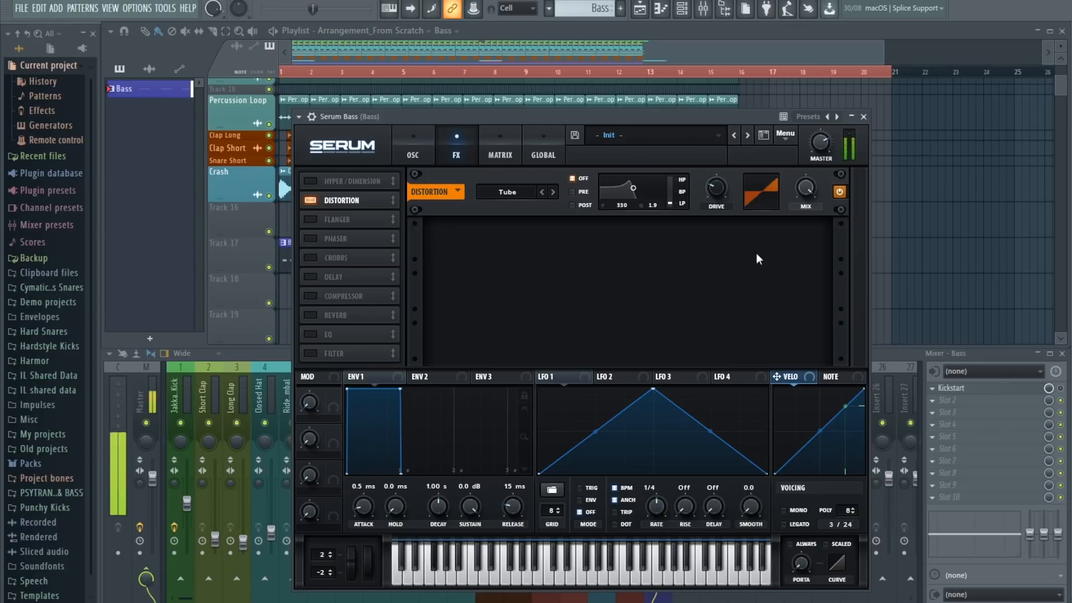
{"action": "left_click", "coordinate": [553, 192]}
{"action": "left_click", "coordinate": [553, 192]}
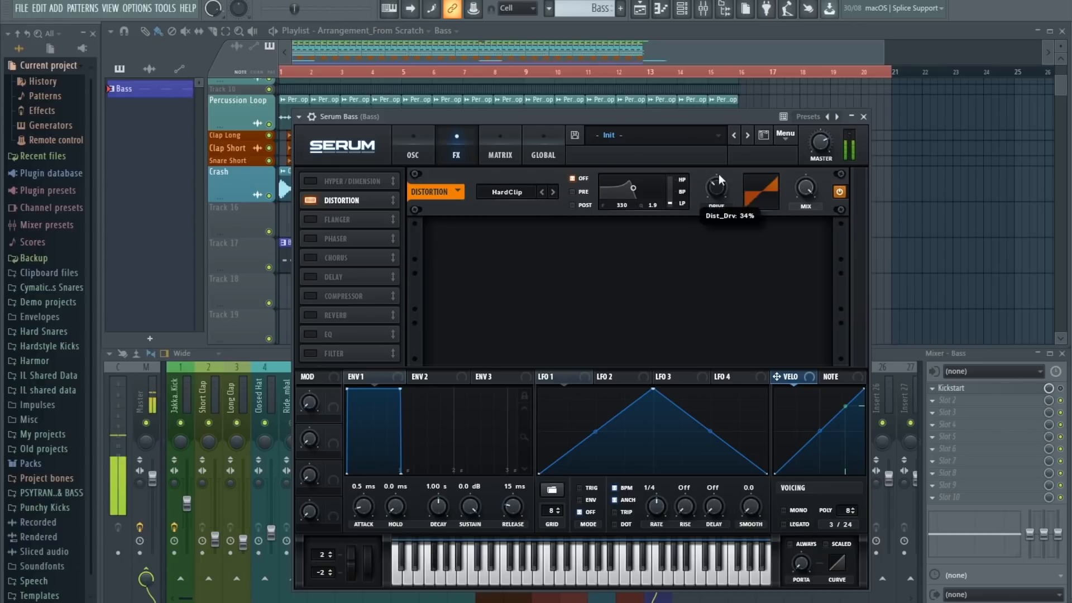
{"action": "left_click", "coordinate": [553, 192]}
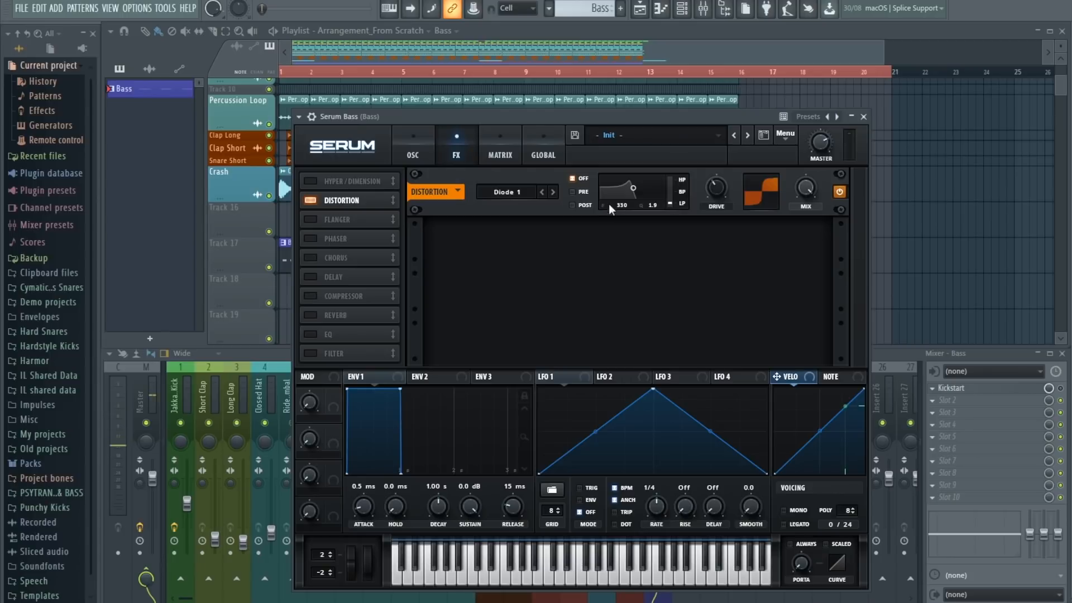
Set the distortion filter to Pre in high-pass mode, at about 41 Hz with Q 0.1, and audition it.
{"action": "left_click", "coordinate": [573, 206]}
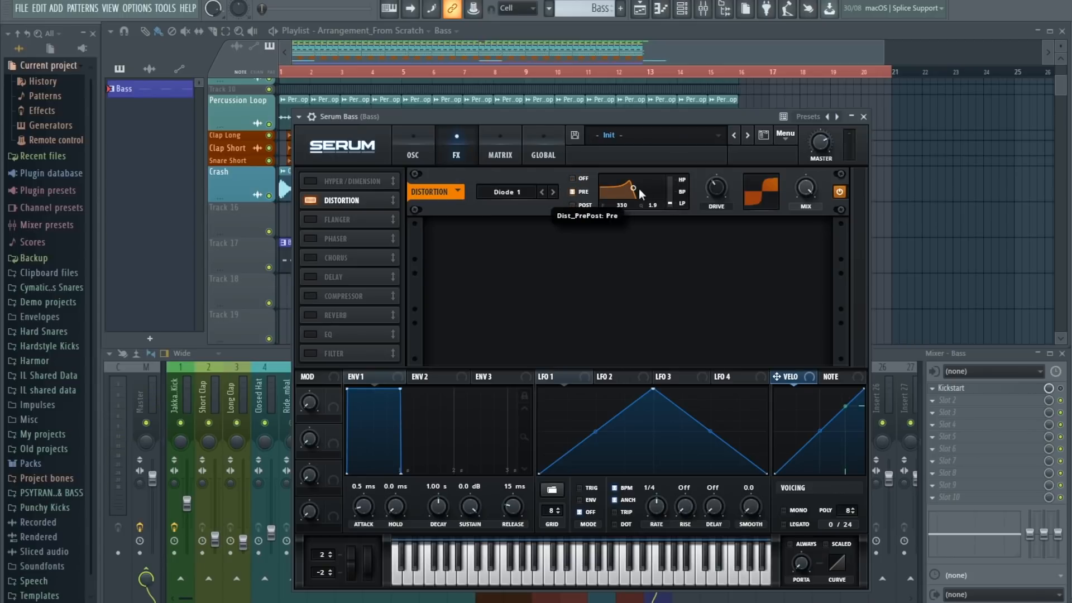
{"action": "left_click_drag", "start_coordinate": [670, 200], "coordinate": [678, 181]}
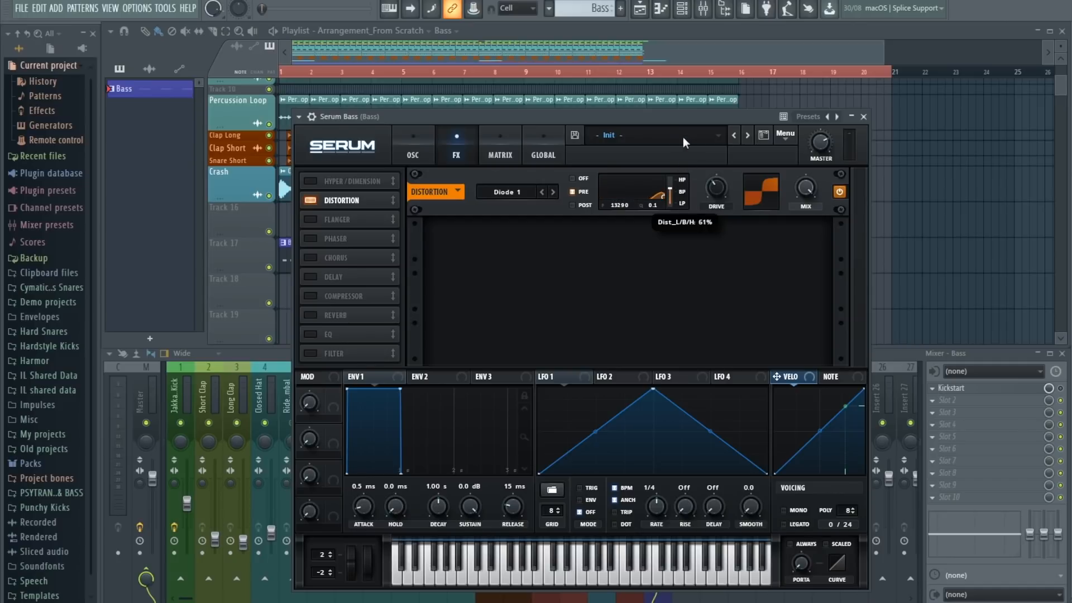
{"action": "left_click_drag", "start_coordinate": [660, 197], "coordinate": [656, 198]}
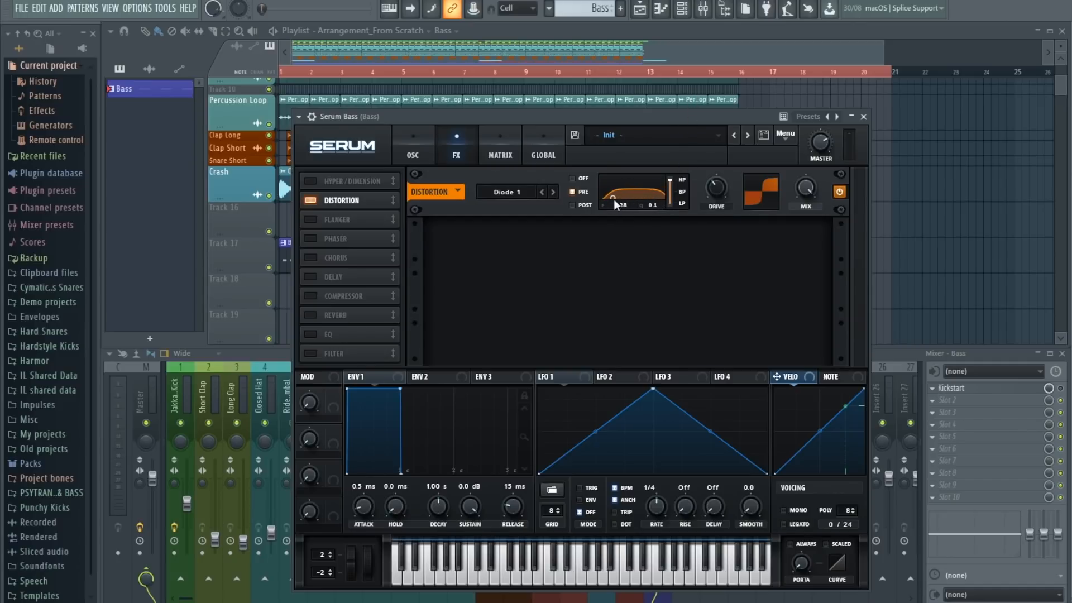
{"action": "key", "text": "space"}
{"action": "mouse_move", "coordinate": [617, 196]}
{"action": "left_mouse_down"}
{"action": "mouse_move", "coordinate": [626, 197]}
{"action": "mouse_move", "coordinate": [603, 200]}
{"action": "mouse_move", "coordinate": [632, 200]}
{"action": "mouse_move", "coordinate": [618, 200]}
{"action": "left_mouse_up"}
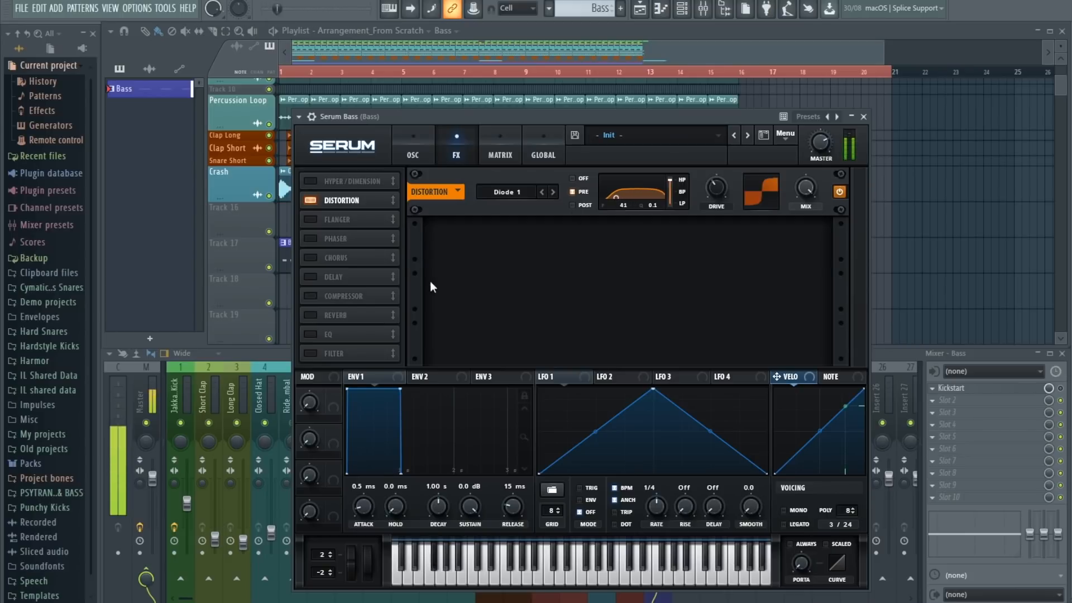
Enable the Hyper/Dimension effect above the distortion and set the Hyper mix to 14% while auditioning the bass.
{"action": "left_click_drag", "start_coordinate": [760, 190], "coordinate": [757, 226]}
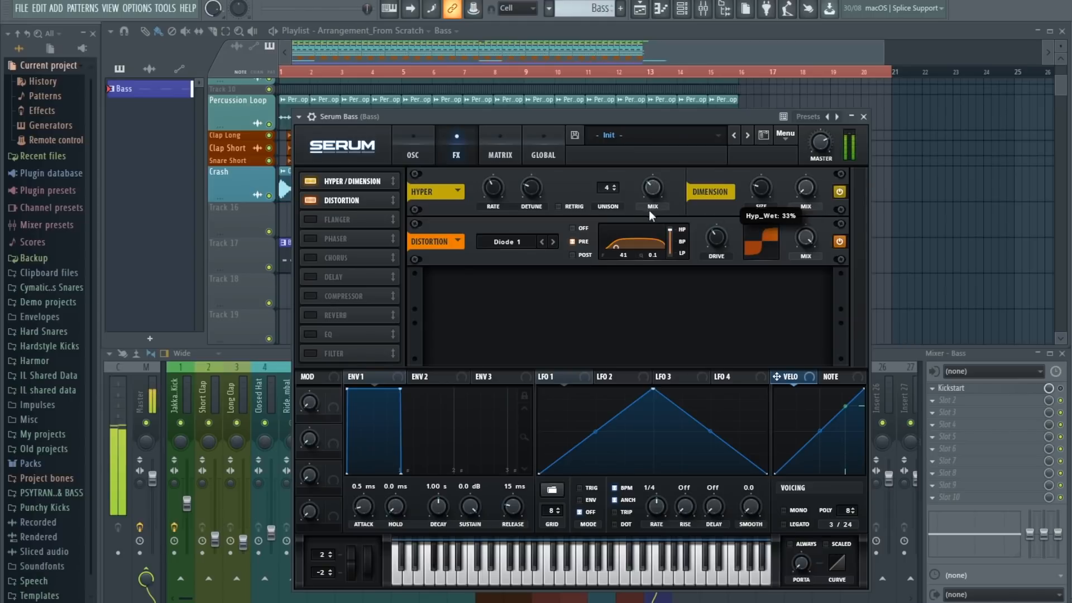
{"action": "left_click_drag", "start_coordinate": [639, 176], "coordinate": [654, 202]}
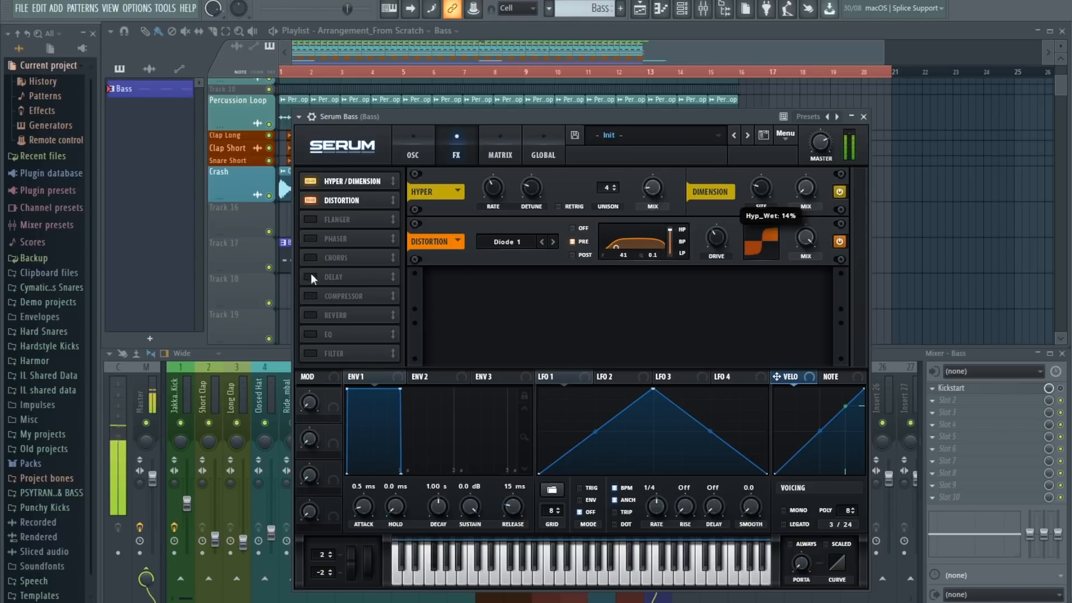
{"action": "key", "text": "space"}
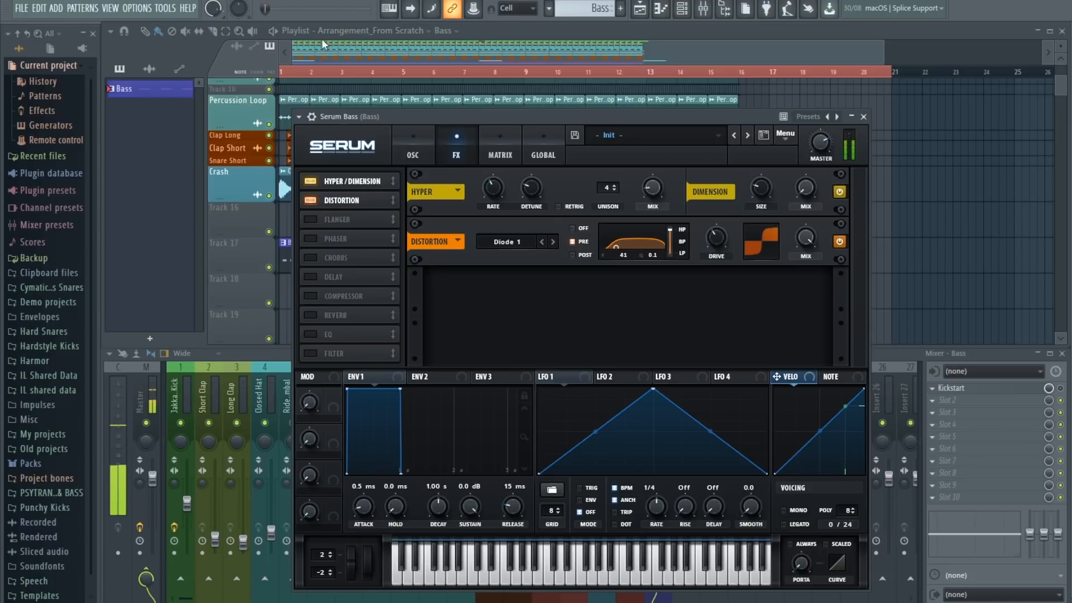
Enable the Compressor in multiband mode and lower its mix to 79 during playback.
{"action": "left_click", "coordinate": [315, 297]}
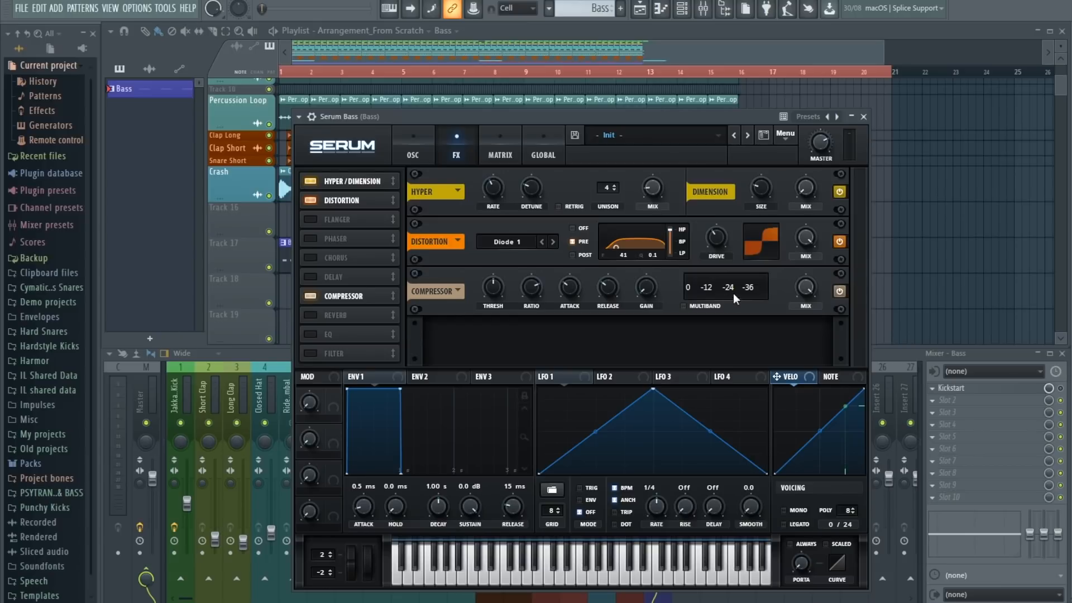
{"action": "left_click", "coordinate": [684, 306]}
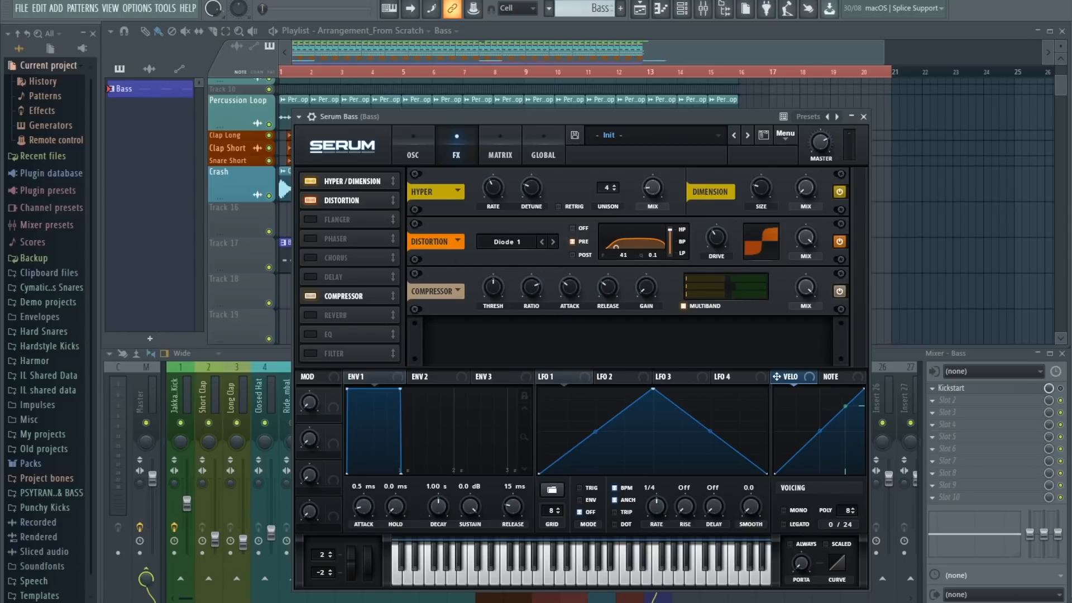
{"action": "key", "text": "space"}
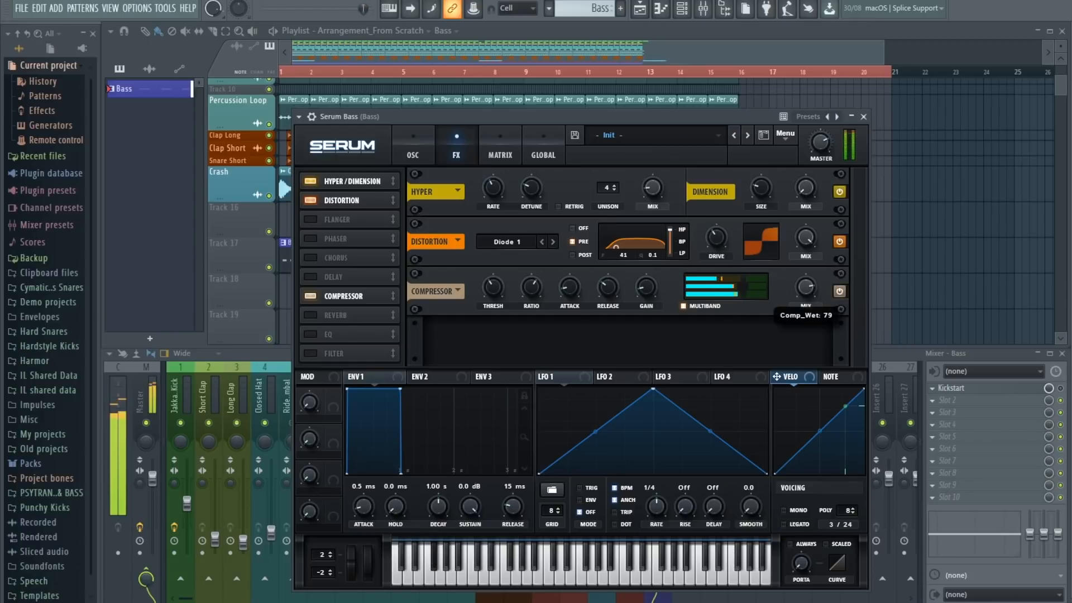
Enable the EQ, cut the high-band gain slightly and boost the low-band gain to 4.0 dB.
{"action": "left_click", "coordinate": [335, 334]}
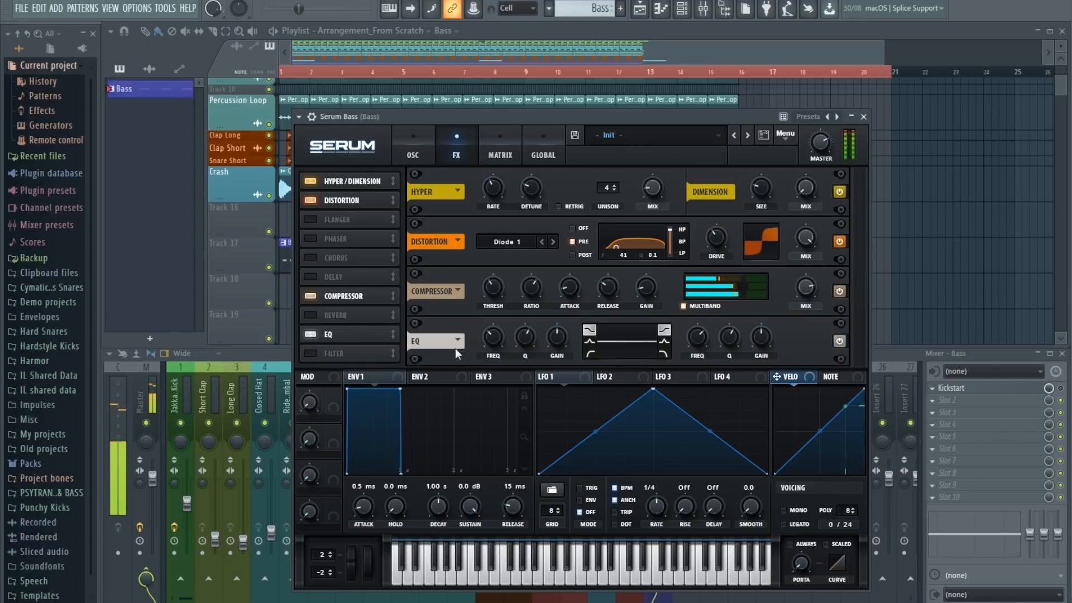
{"action": "left_click_drag", "start_coordinate": [764, 341], "coordinate": [765, 356]}
{"action": "mouse_move", "coordinate": [561, 339]}
{"action": "left_click_drag", "start_coordinate": [561, 335], "coordinate": [558, 326]}
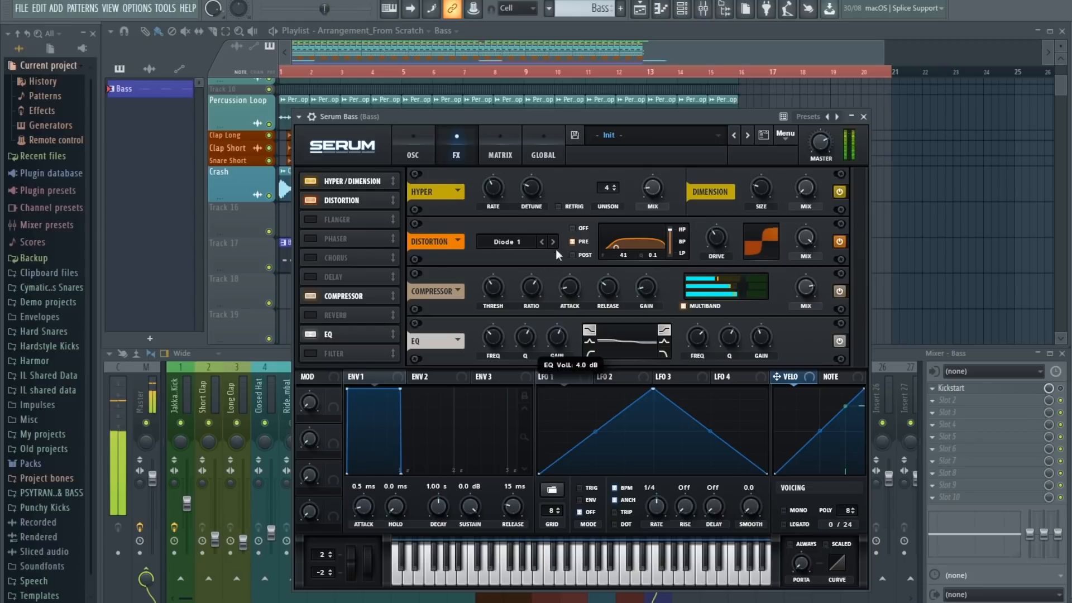
{"action": "key", "text": "space"}
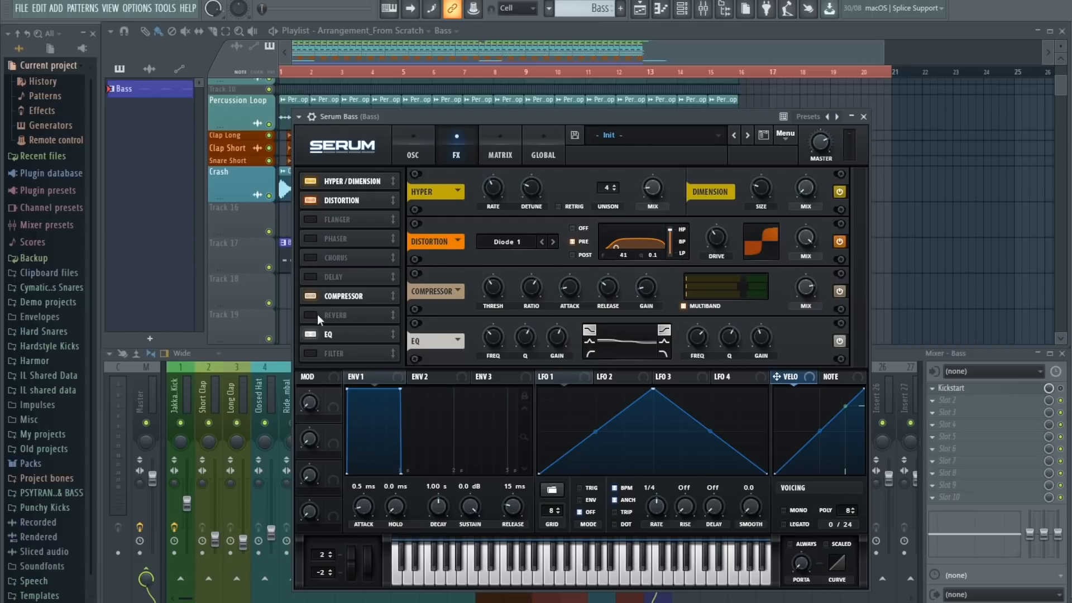
Reshape LFO 1 into a descending ramp starting at its peak and set Osc B's random phase to 0%.
{"action": "left_click", "coordinate": [428, 150]}
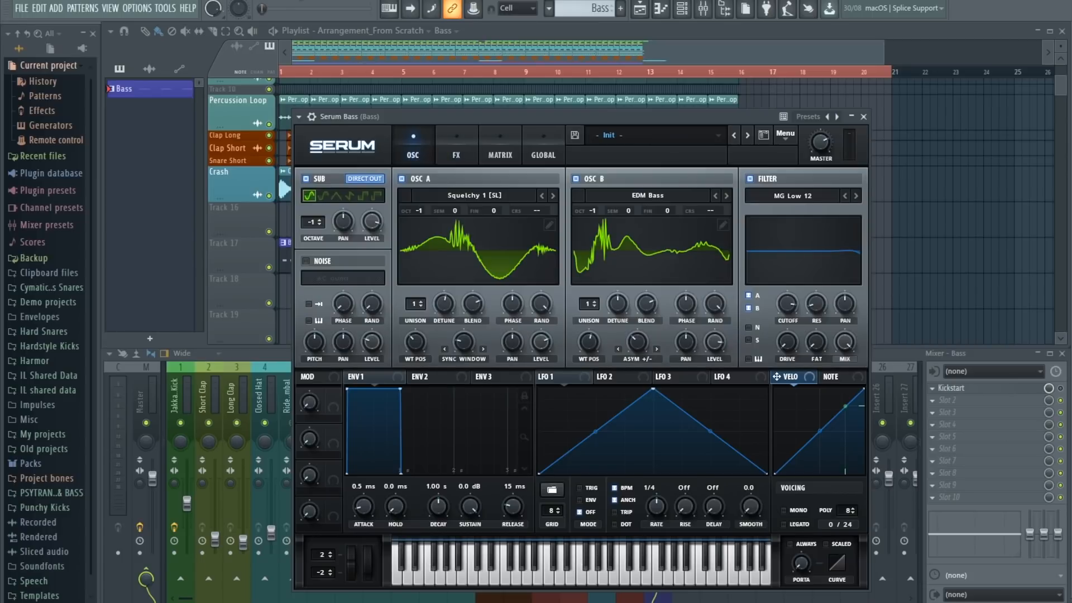
{"action": "key", "text": "space"}
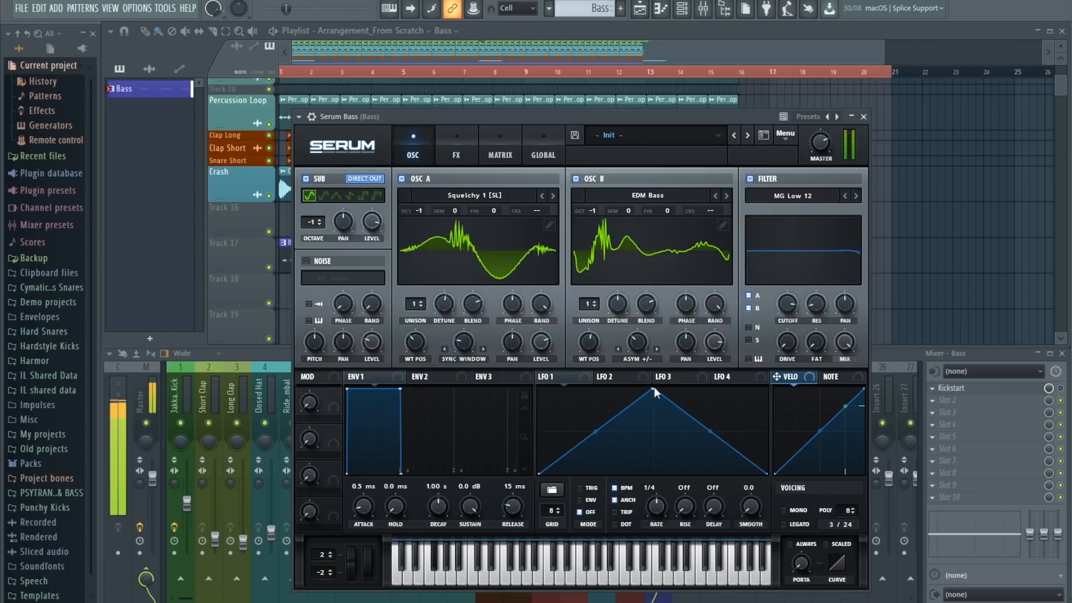
{"action": "left_click_drag", "start_coordinate": [654, 390], "coordinate": [539, 390]}
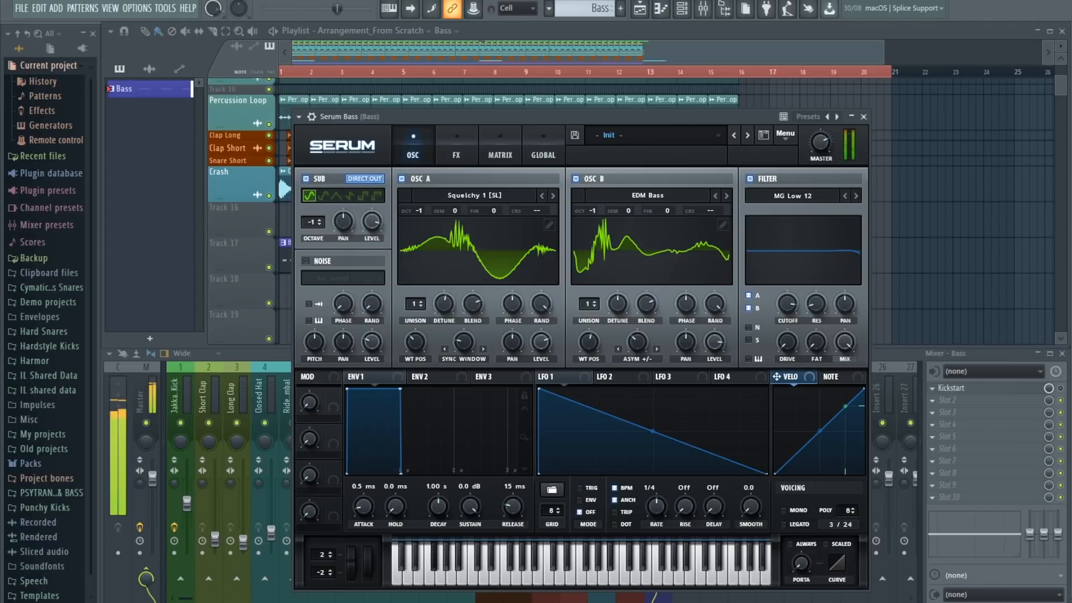
{"action": "key", "text": "space"}
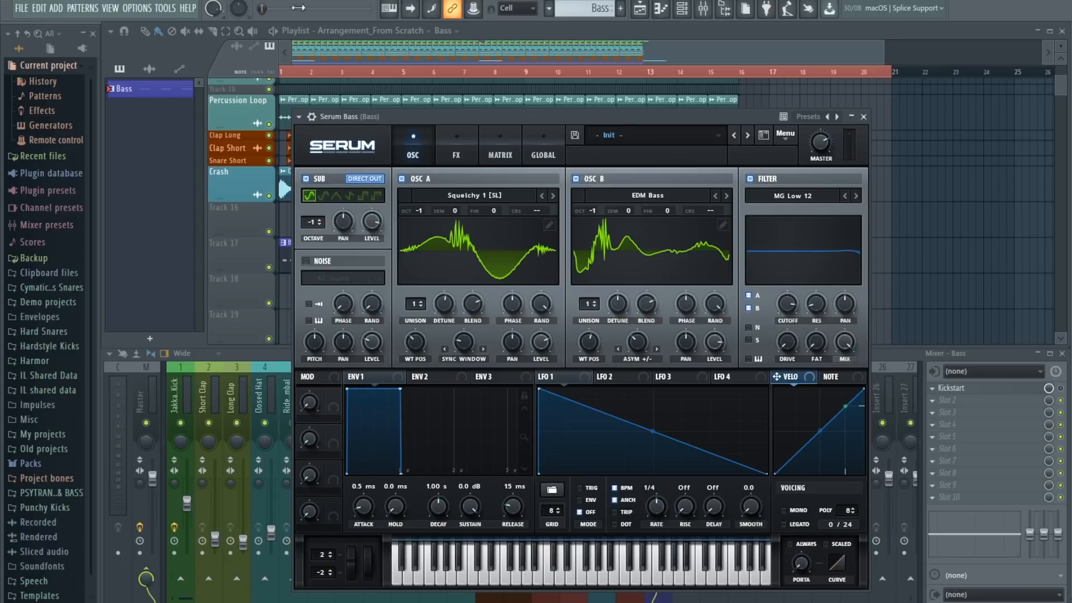
{"action": "key", "text": "space"}
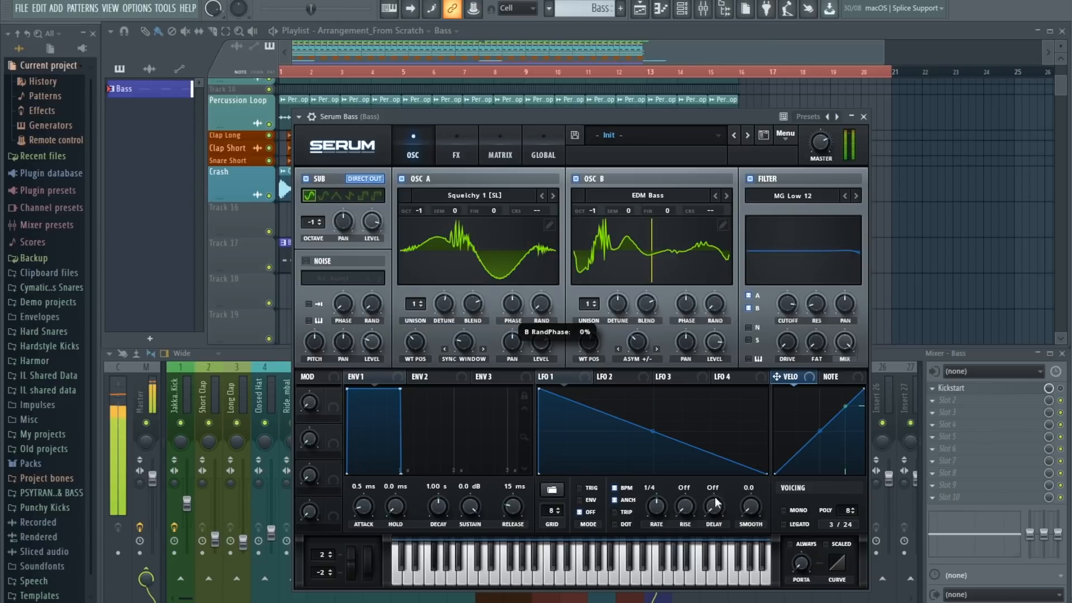
{"action": "key", "text": "space"}
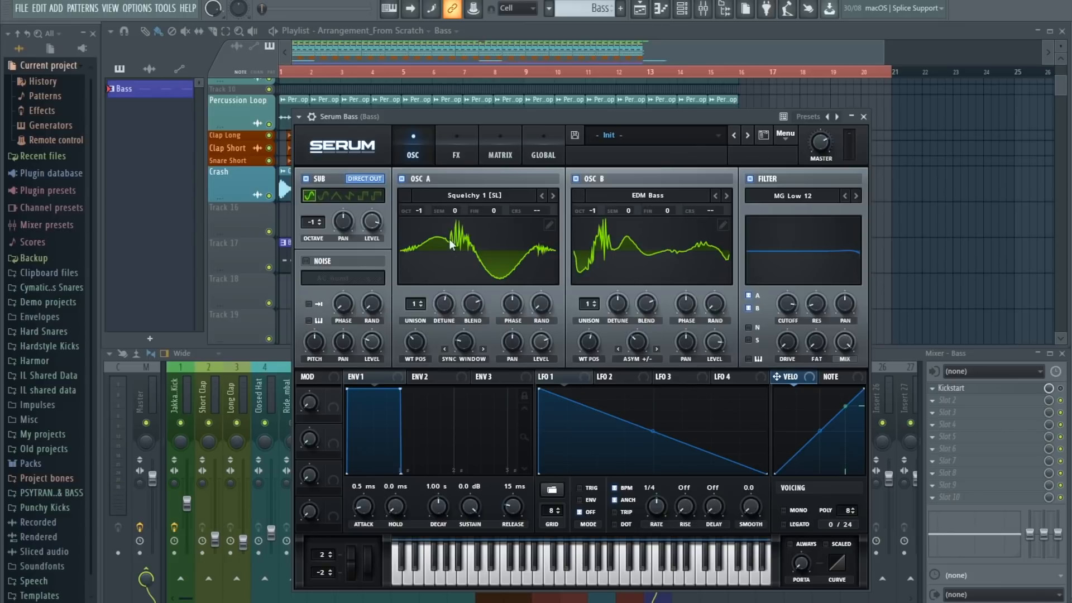
Assign LFO 1 to Osc A's Sync Window warp, wavetable position at -22 and Osc B's Asym warp, and raise the filter's Fat.
{"action": "key", "text": "space"}
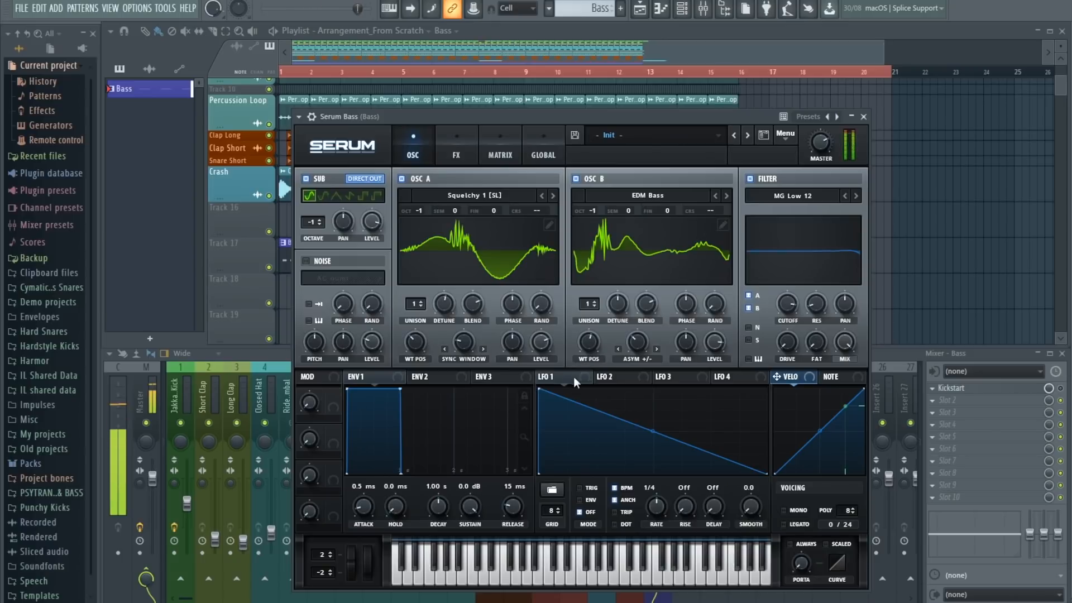
{"action": "left_click_drag", "start_coordinate": [580, 377], "coordinate": [462, 417]}
{"action": "left_click_drag", "start_coordinate": [540, 379], "coordinate": [413, 406]}
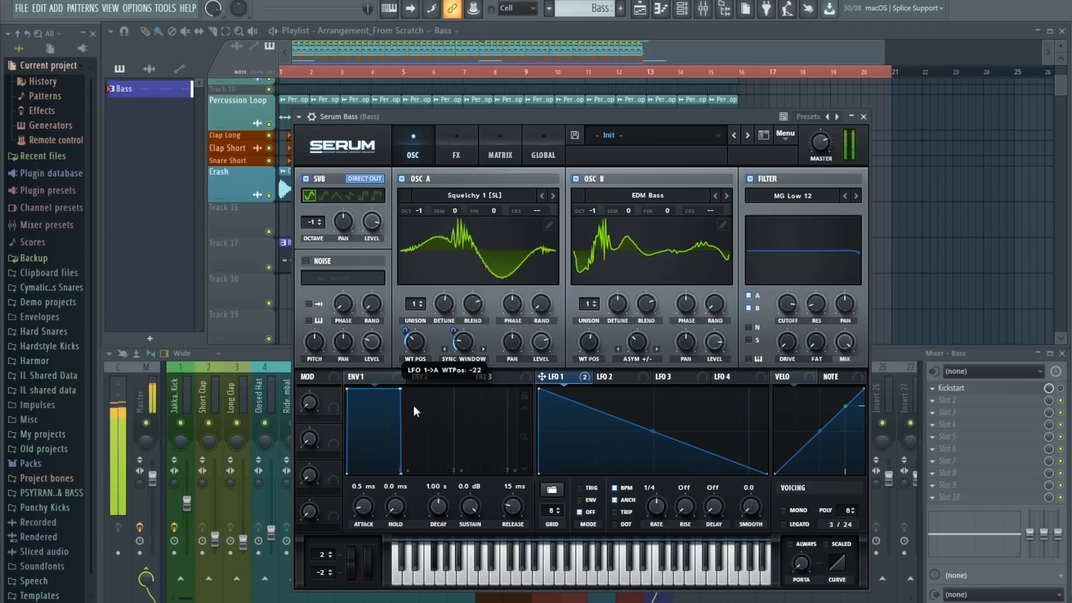
{"action": "left_click_drag", "start_coordinate": [542, 377], "coordinate": [626, 358]}
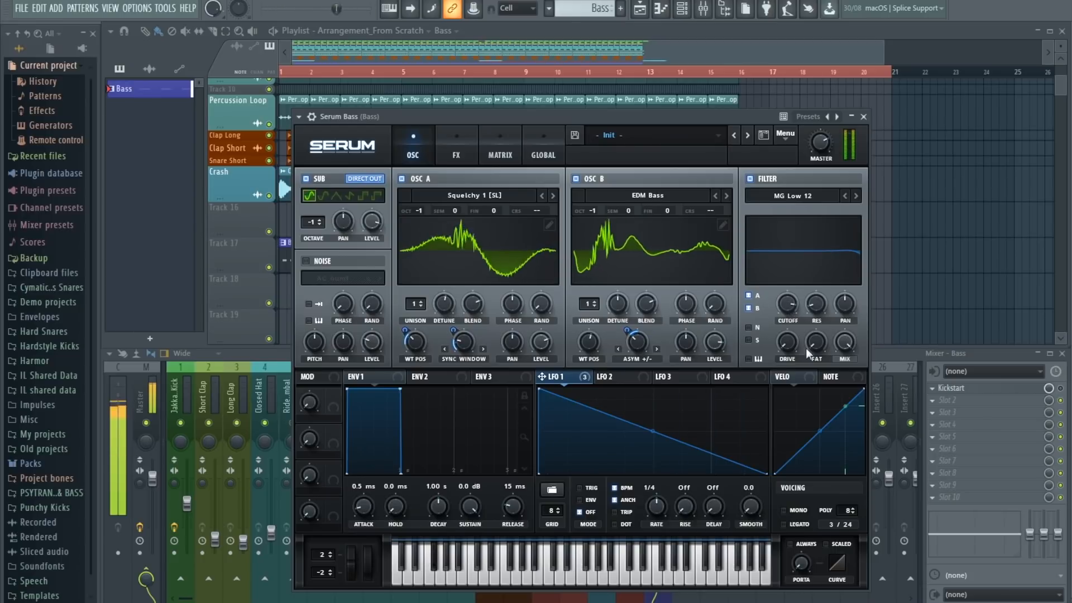
{"action": "left_click_drag", "start_coordinate": [816, 342], "coordinate": [807, 318]}
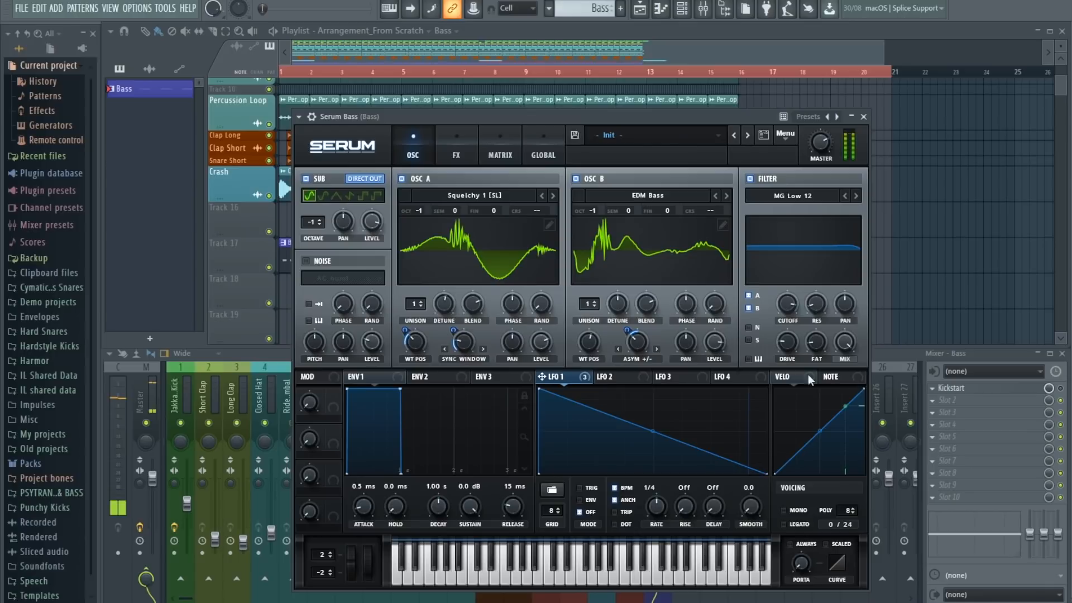
{"action": "scroll", "coordinate": [818, 345], "scroll_direction": "up", "scroll_amount": 2}
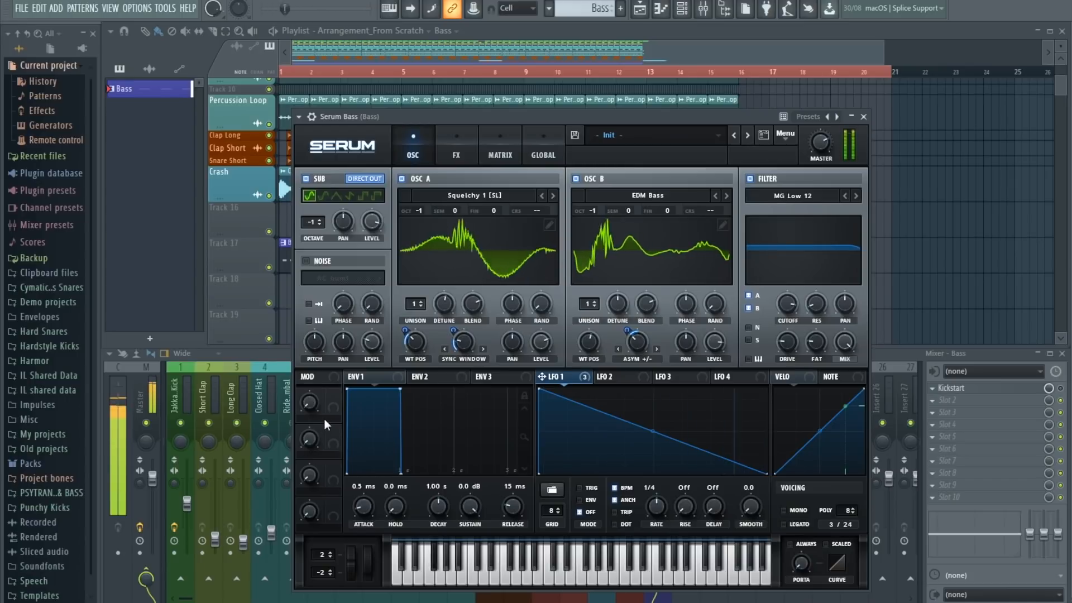
Assign Macro 1 to the Hyper mix and sweep the macro during playback to test the modulation.
{"action": "left_click", "coordinate": [457, 149]}
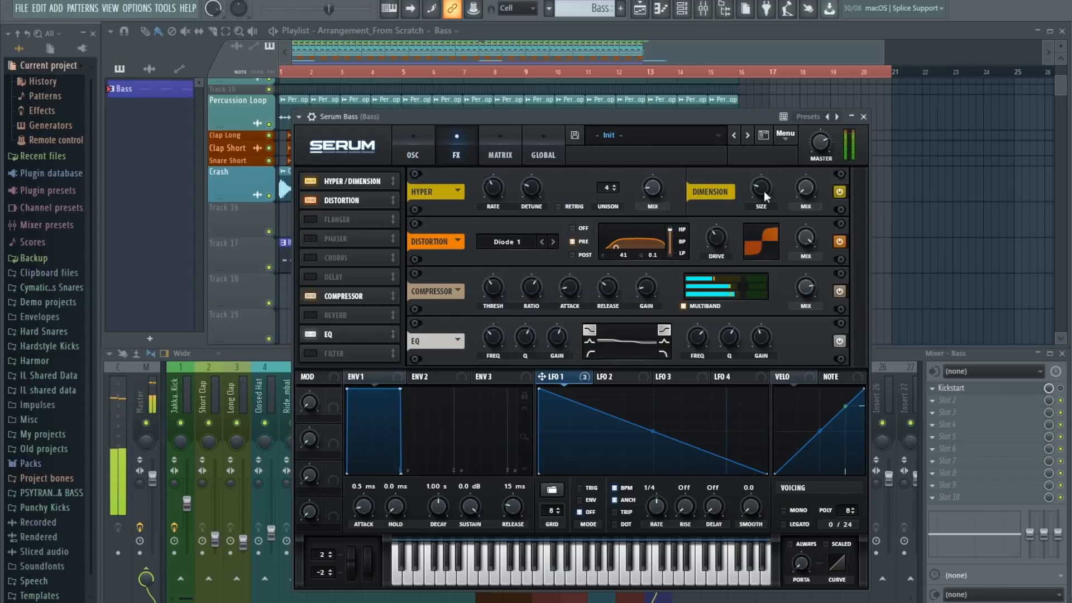
{"action": "left_click_drag", "start_coordinate": [333, 397], "coordinate": [648, 192]}
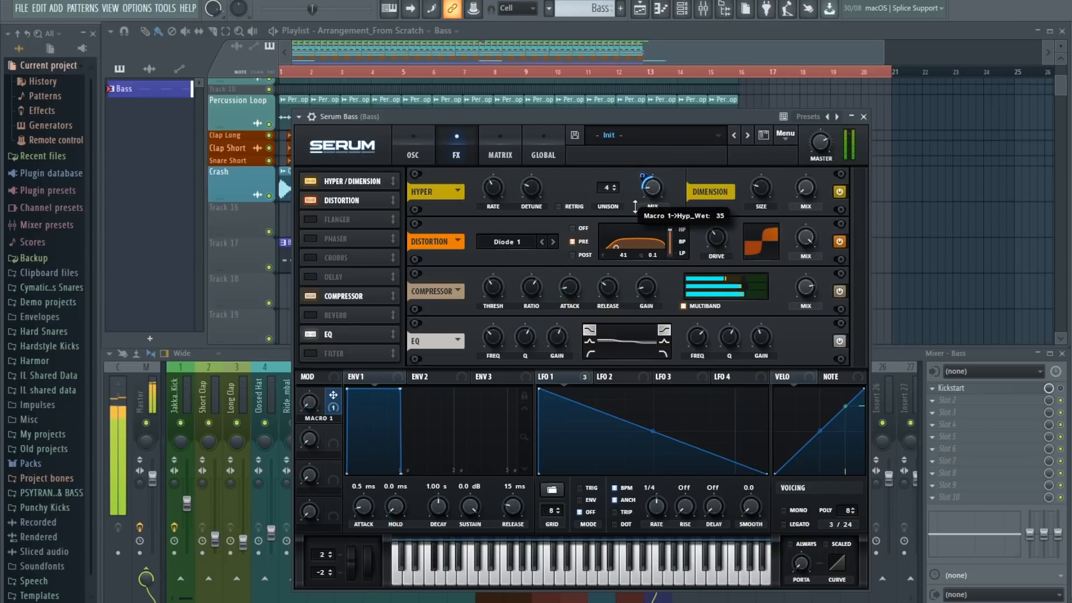
{"action": "left_click_drag", "start_coordinate": [314, 405], "coordinate": [323, 433]}
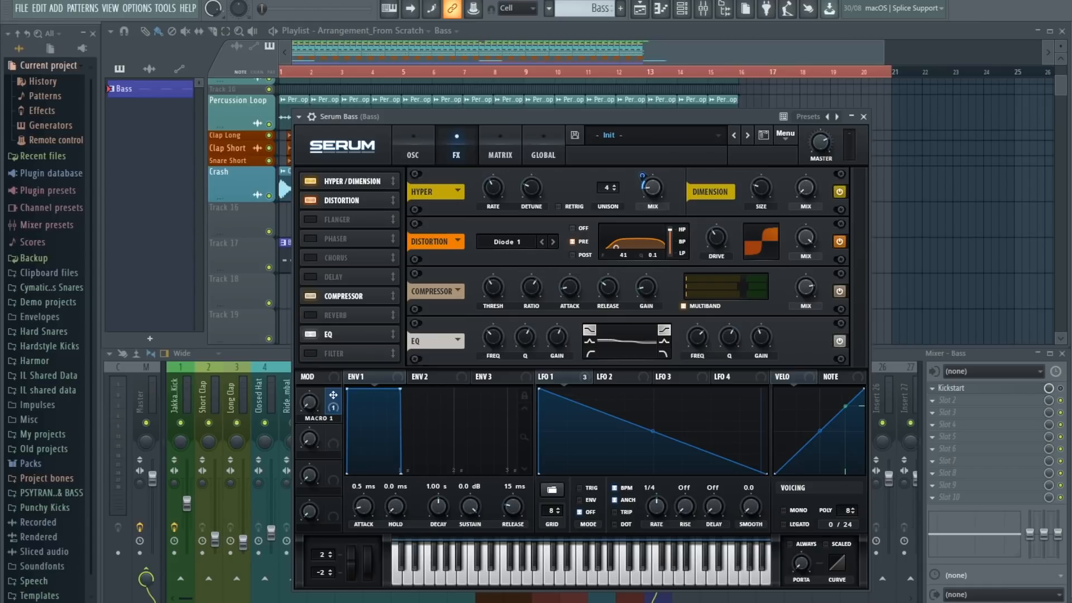
Rename Macro 1 to Bass Width, set it to 0% and audition the bass.
{"action": "key", "text": "space"}
{"action": "left_click_drag", "start_coordinate": [317, 406], "coordinate": [358, 564]}
{"action": "left_click_drag", "start_coordinate": [300, 342], "coordinate": [341, 536]}
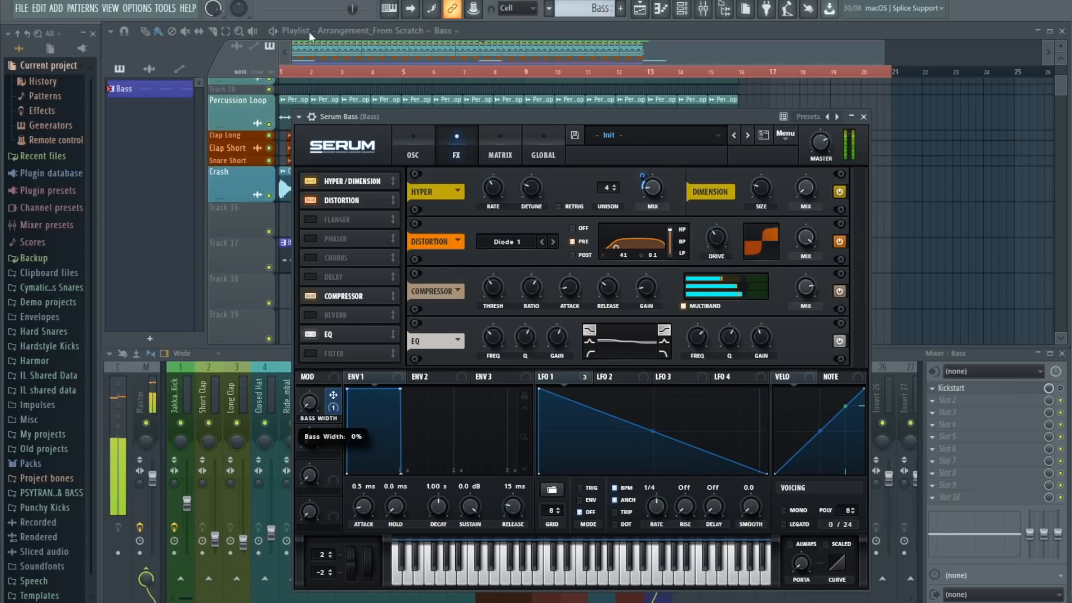
{"action": "key", "text": "space"}
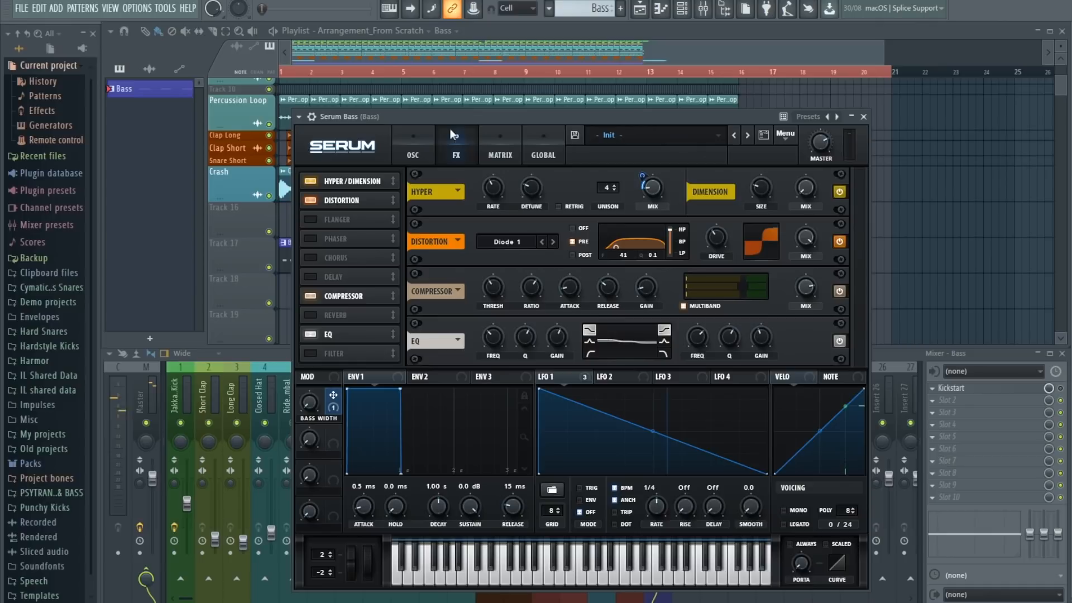
Close the Serum Bass window and lower the Bass mixer track's volume slightly while playing the full arrangement.
{"action": "left_click", "coordinate": [414, 149]}
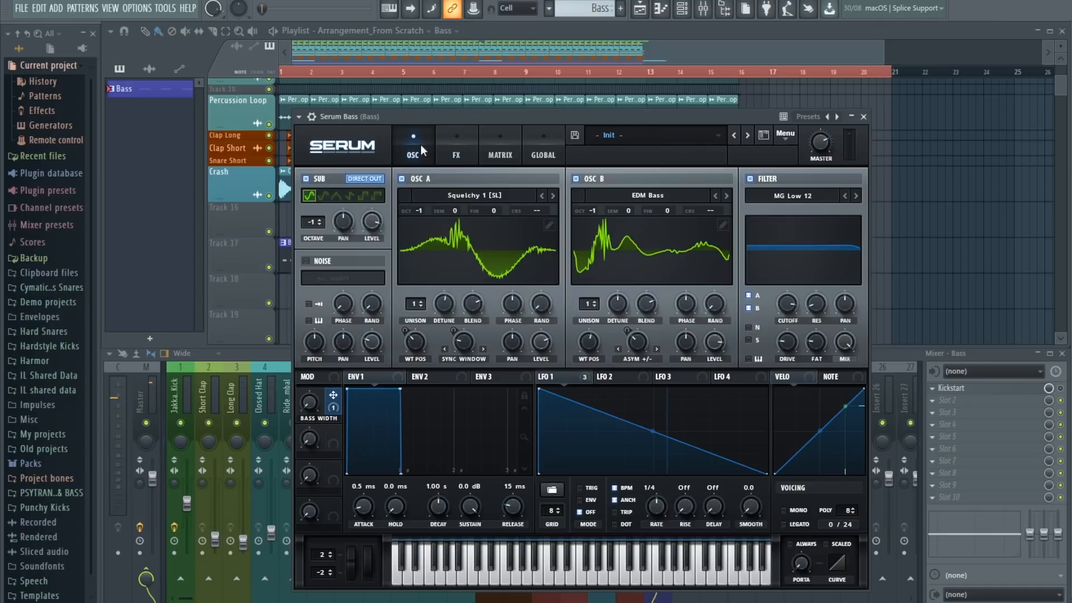
{"action": "left_click", "coordinate": [866, 117]}
{"action": "key", "text": "space"}
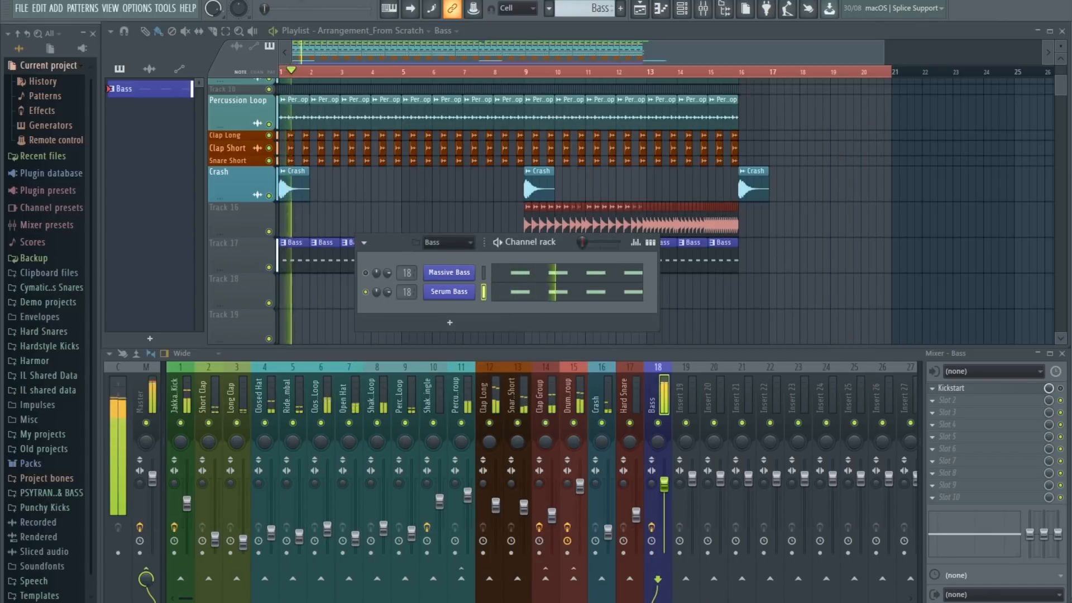
{"action": "left_click_drag", "start_coordinate": [664, 484], "coordinate": [664, 495]}
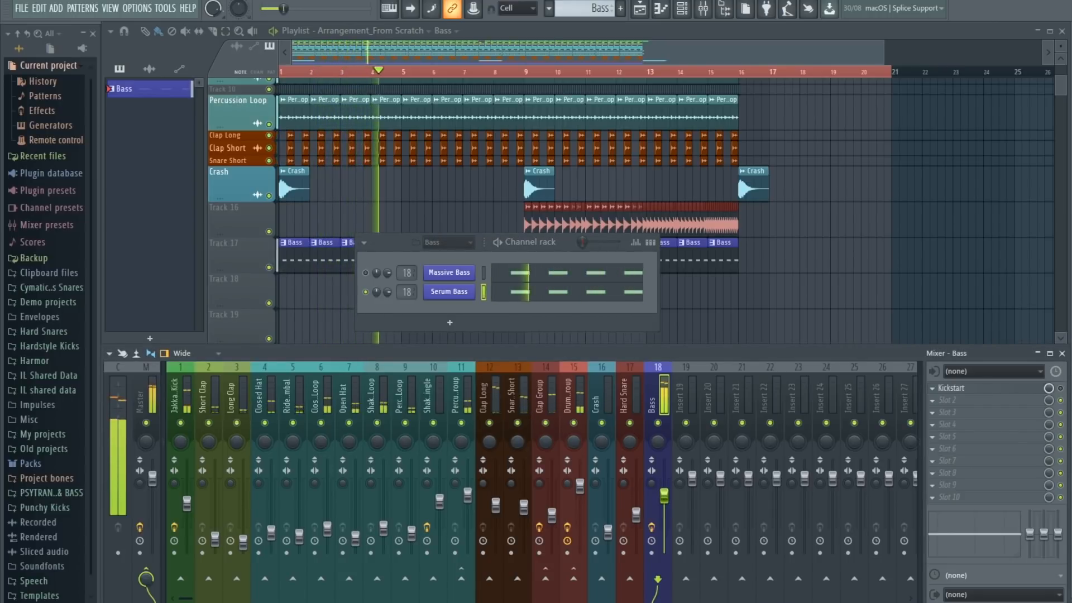
{"action": "key", "text": "space"}
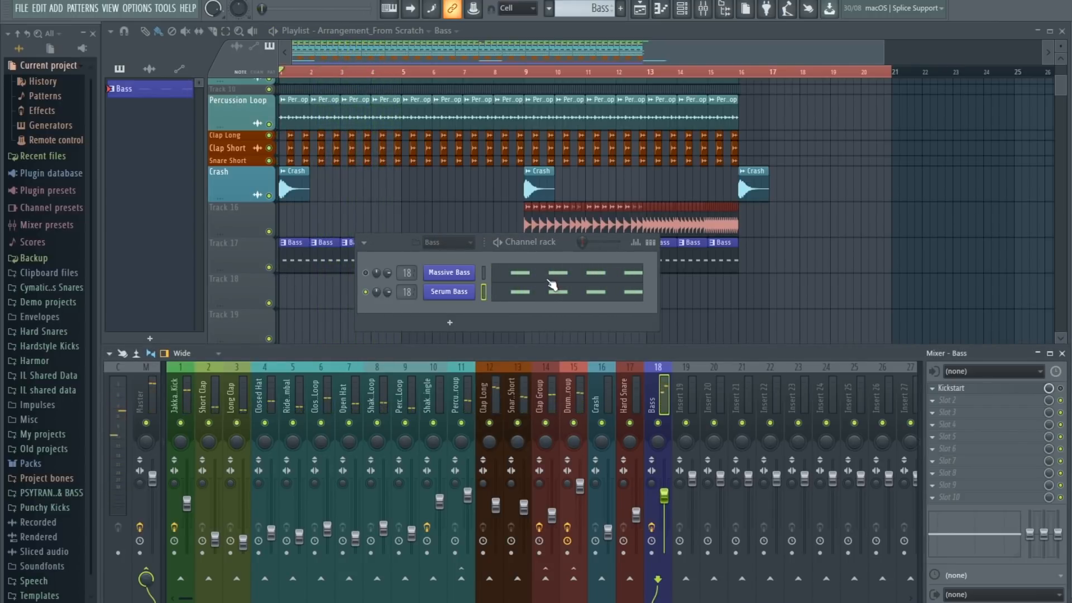
Check the Massive Bass notes, review Osc A's wavetable categories including Digital, and look over the Serum Bass effects.
{"action": "left_click", "coordinate": [551, 278]}
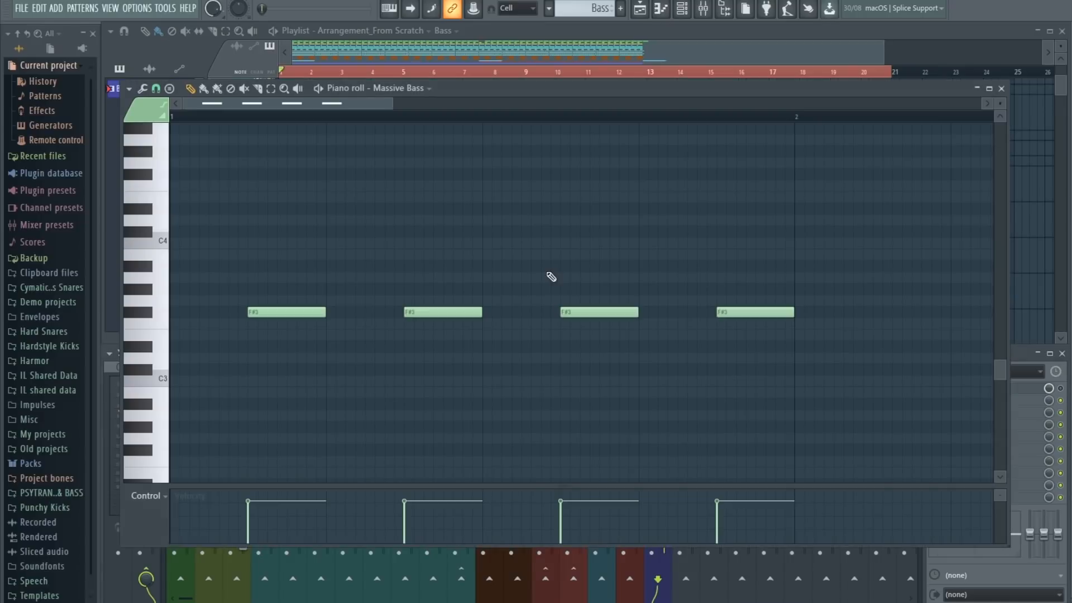
{"action": "left_click", "coordinate": [1002, 89]}
{"action": "left_click", "coordinate": [476, 294]}
{"action": "left_click", "coordinate": [473, 200]}
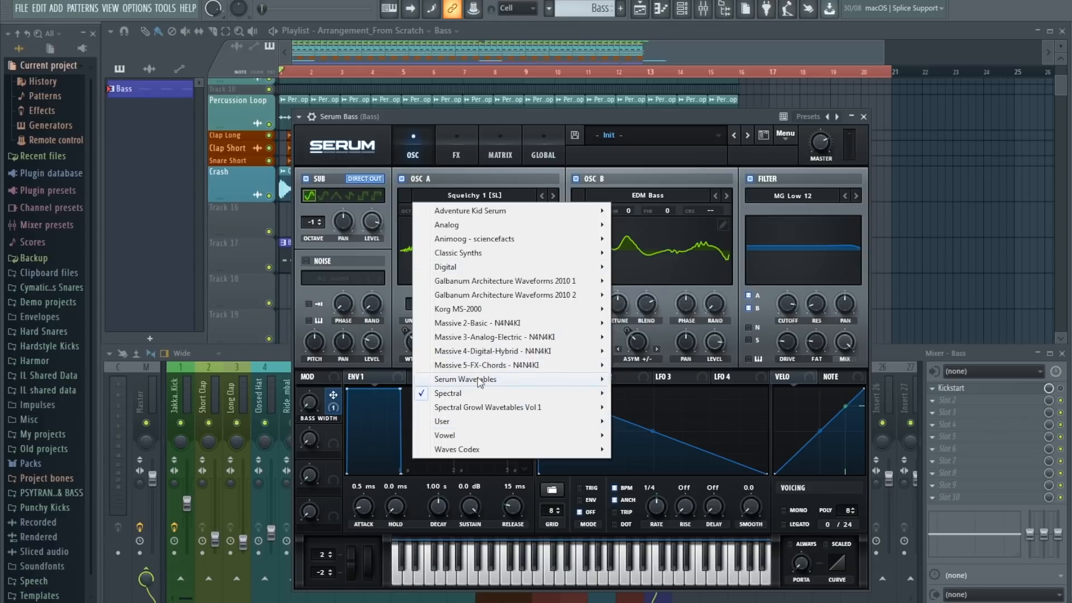
{"action": "mouse_move", "coordinate": [526, 329]}
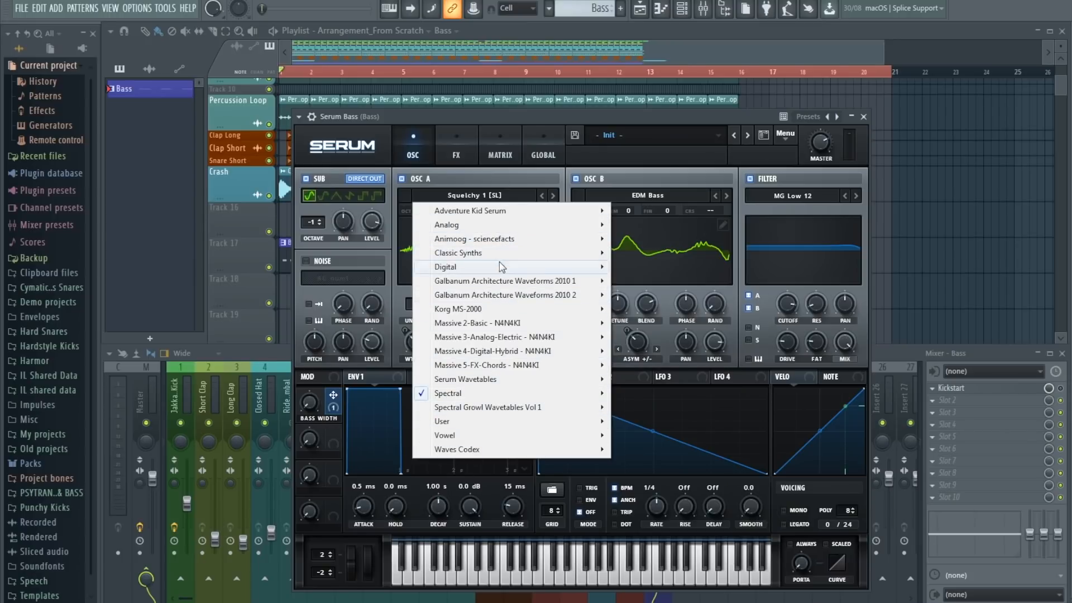
{"action": "mouse_move", "coordinate": [502, 266]}
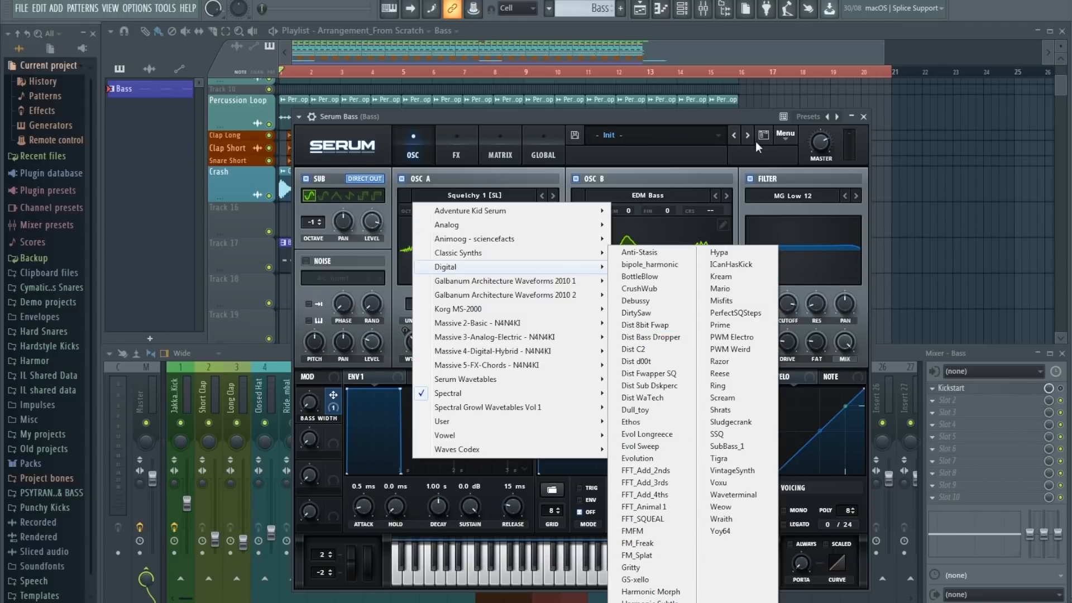
{"action": "left_click", "coordinate": [744, 117]}
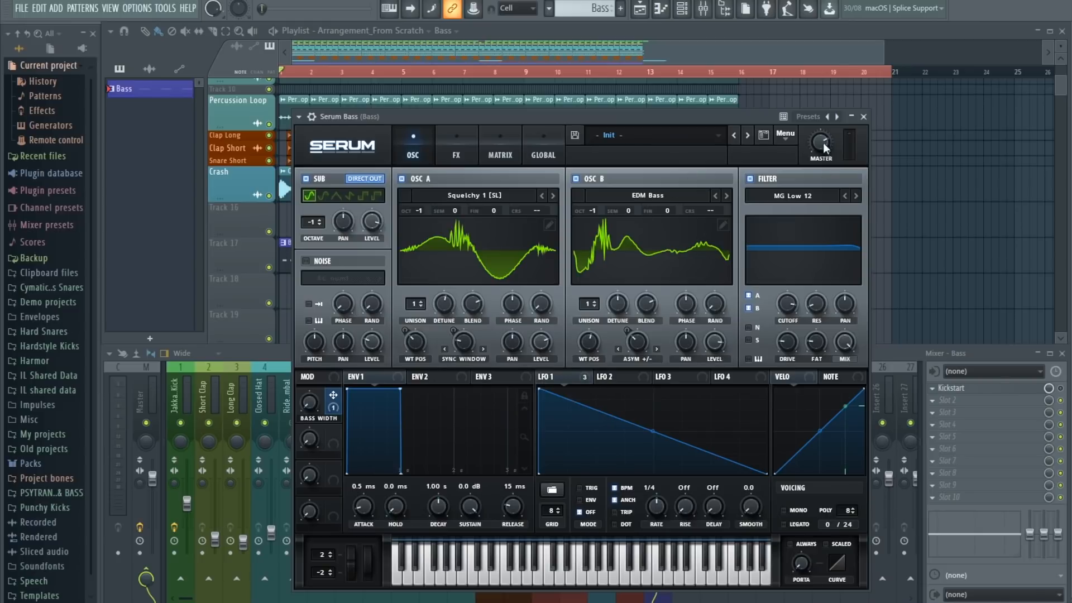
{"action": "left_click", "coordinate": [457, 155]}
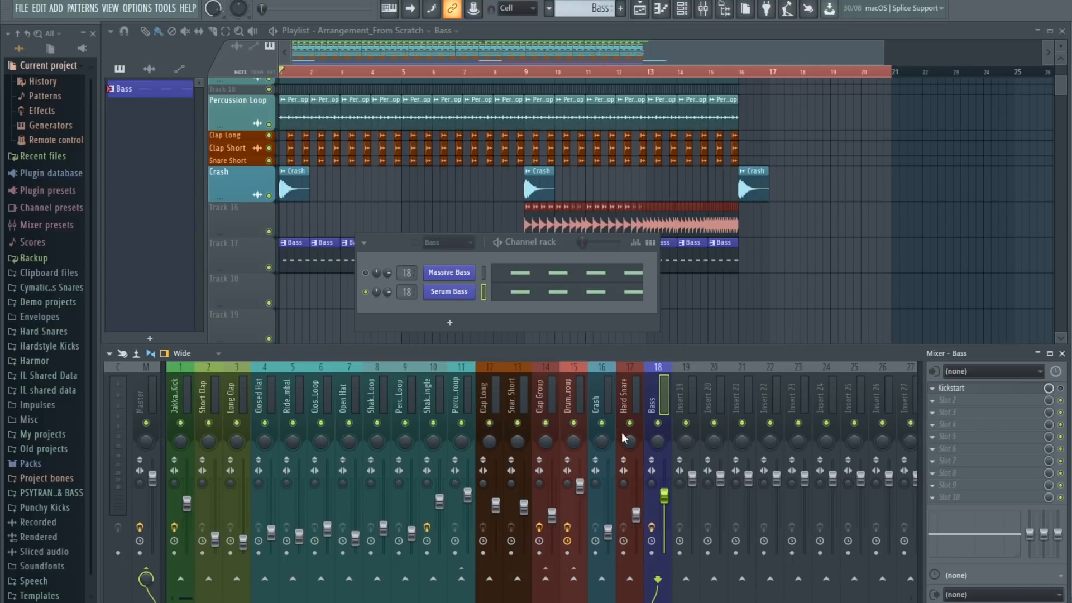
Check the Serum Bass notes, and inspect the Massive Bass patch's 5 LFO settings and OSC2 wavetable choices before returning to the arrangement.
{"action": "left_click", "coordinate": [573, 296]}
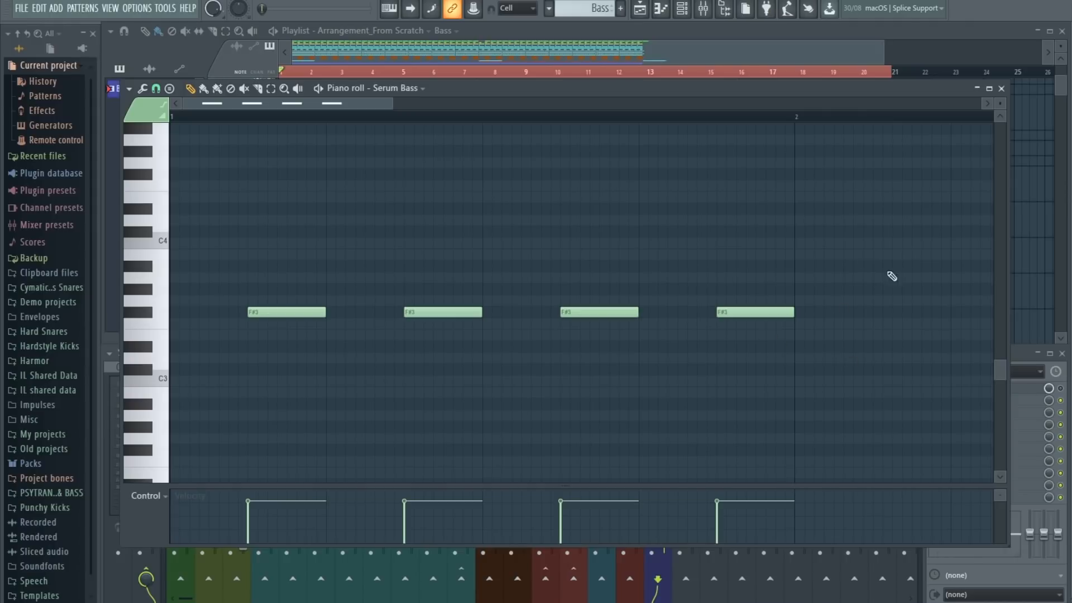
{"action": "left_click", "coordinate": [1002, 88]}
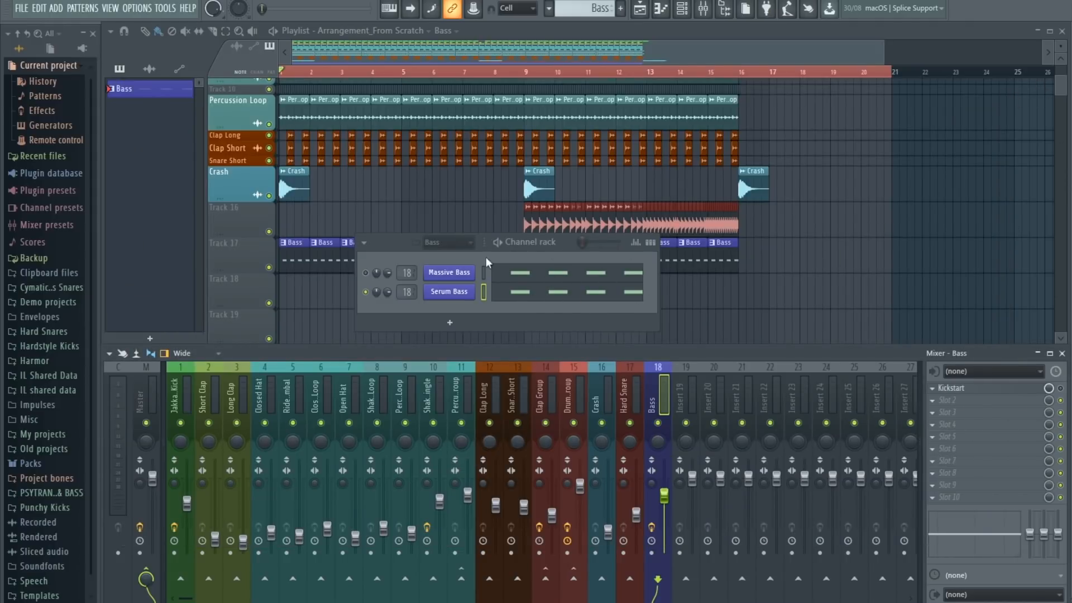
{"action": "left_click", "coordinate": [449, 274]}
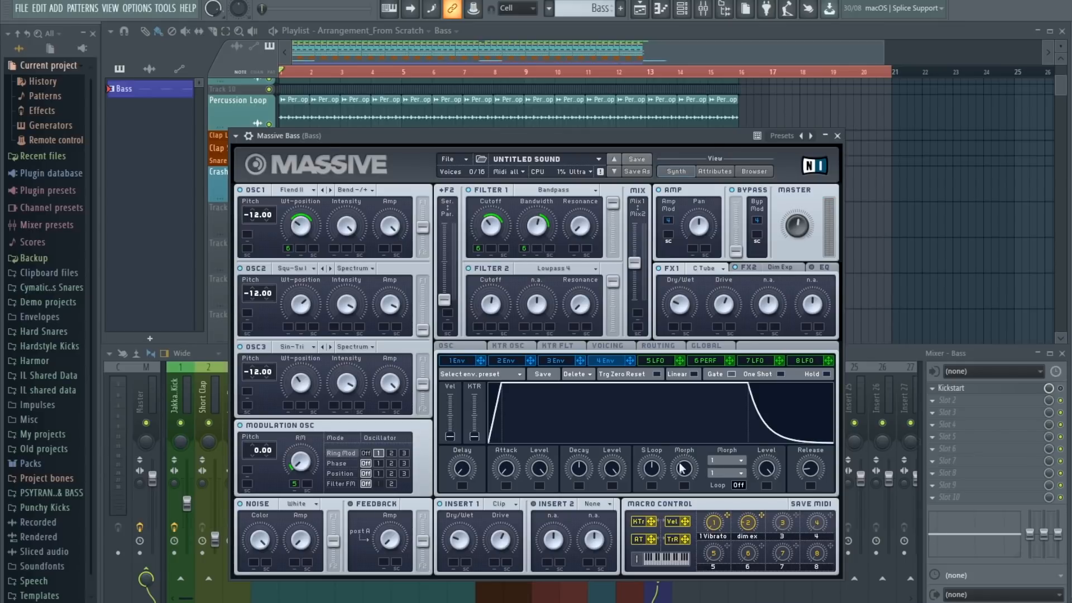
{"action": "left_click", "coordinate": [655, 360]}
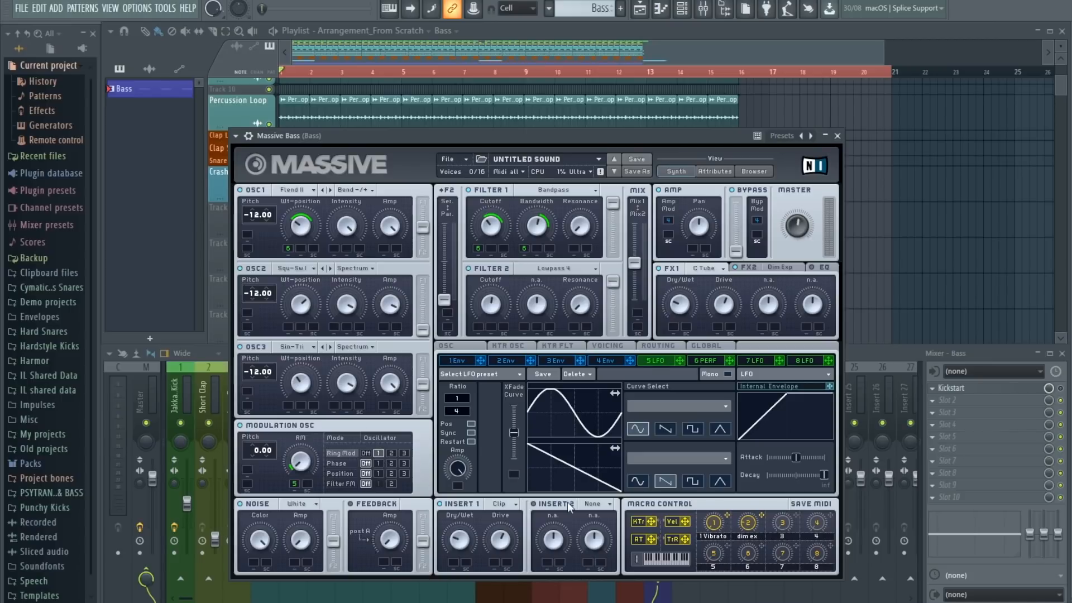
{"action": "left_click", "coordinate": [289, 269]}
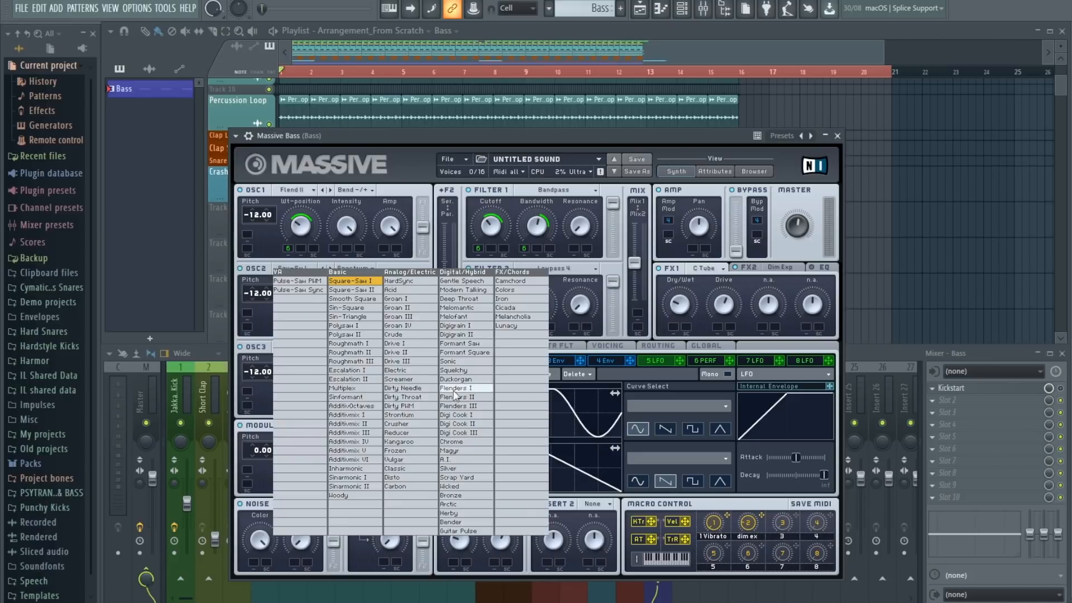
{"action": "left_click", "coordinate": [838, 135]}
{"action": "right_click", "coordinate": [882, 199]}
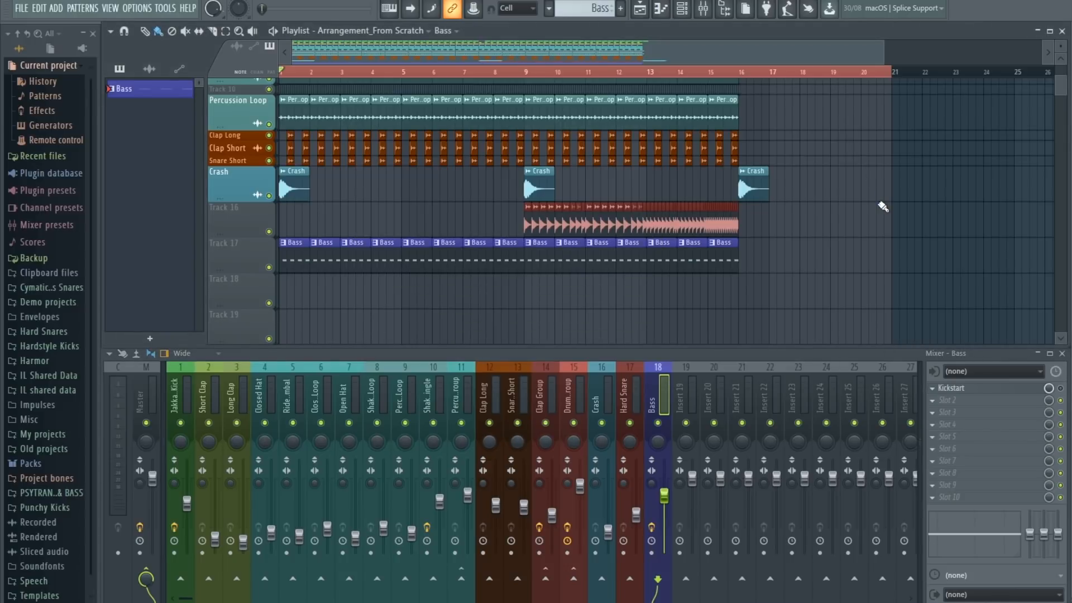